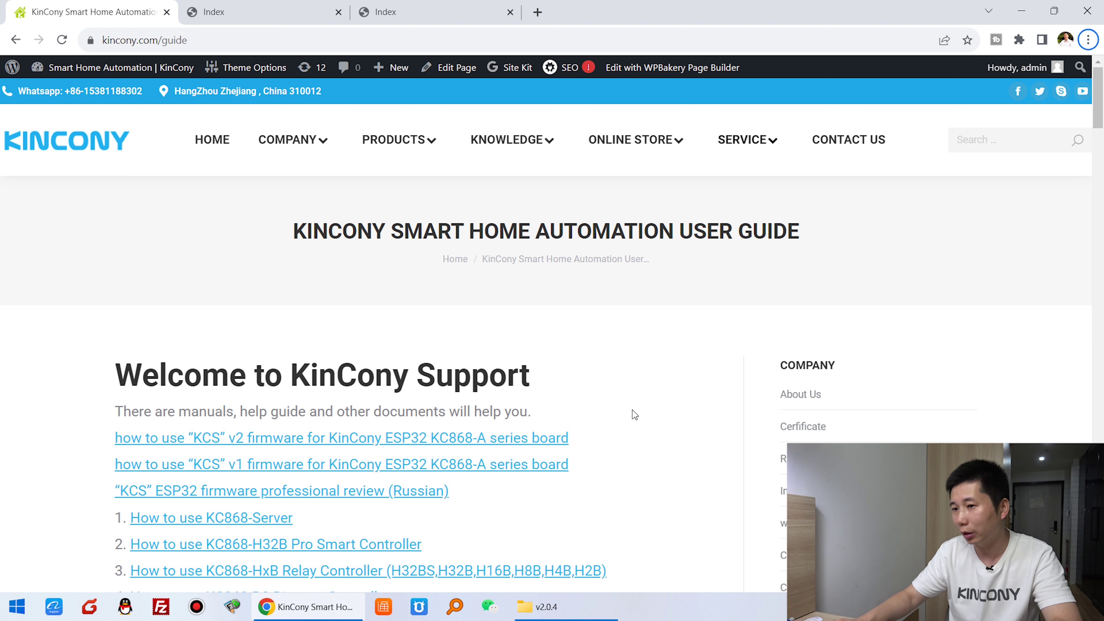
Open the guide on using “KCS” v2 firmware for the KinCony ESP32 KC868-A series board
{"action": "mouse_move", "coordinate": [756, 141]}
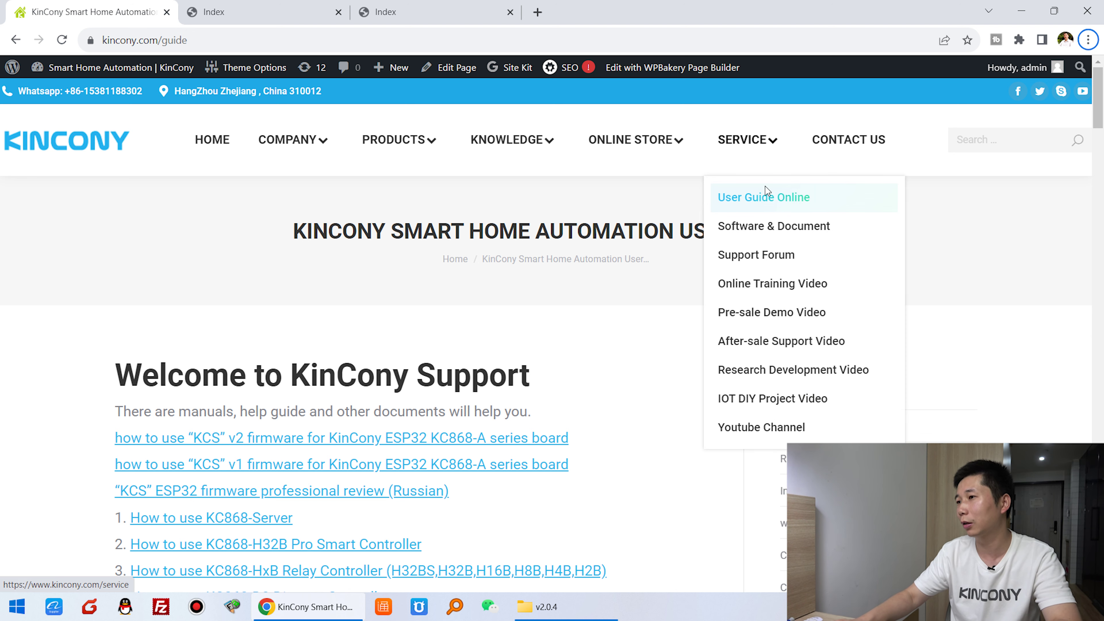
{"action": "scroll", "coordinate": [609, 248], "scroll_direction": "down", "scroll_amount": 5}
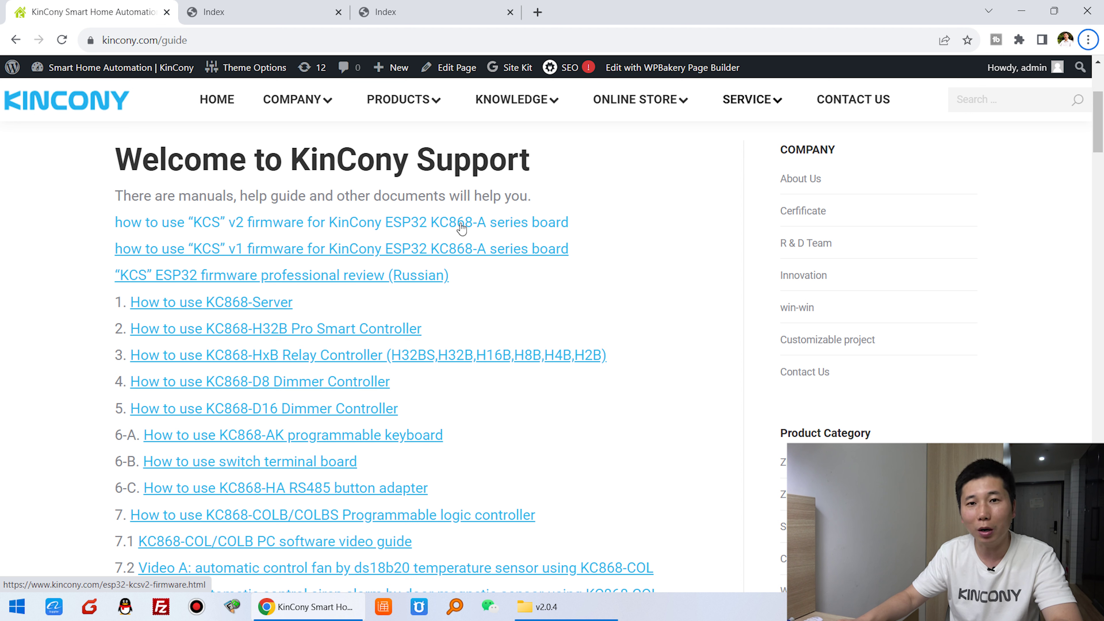
{"action": "left_click", "coordinate": [436, 228]}
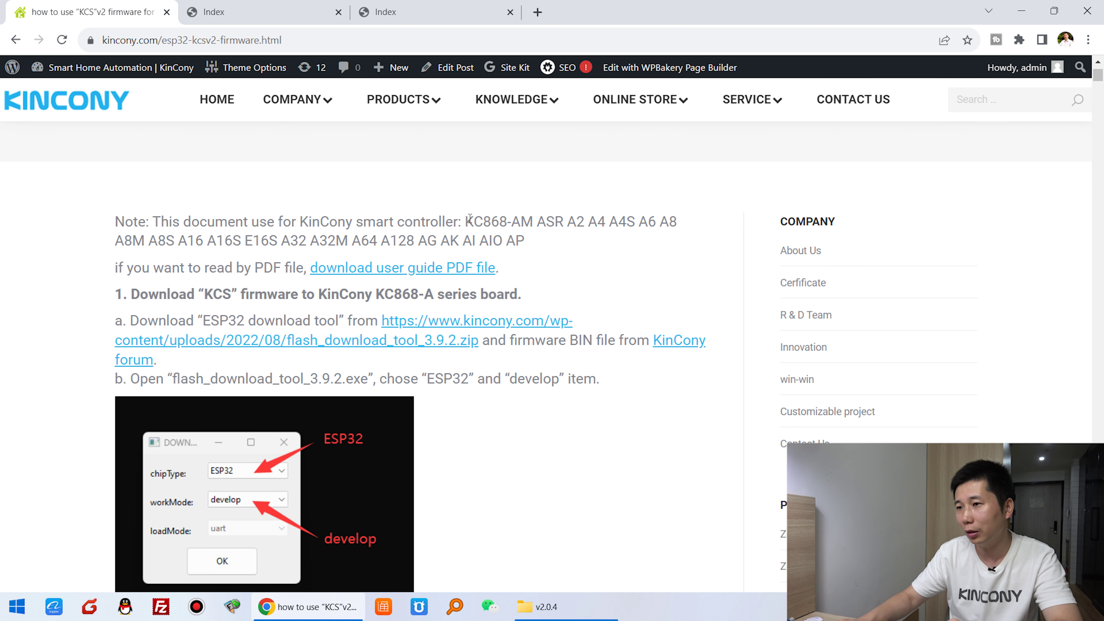
Highlight the list of supported KC868 controller models in the note at the start of the guide
{"action": "left_click_drag", "start_coordinate": [468, 221], "coordinate": [685, 231]}
{"action": "left_click_drag", "start_coordinate": [117, 240], "coordinate": [537, 240]}
{"action": "left_click", "coordinate": [530, 221]}
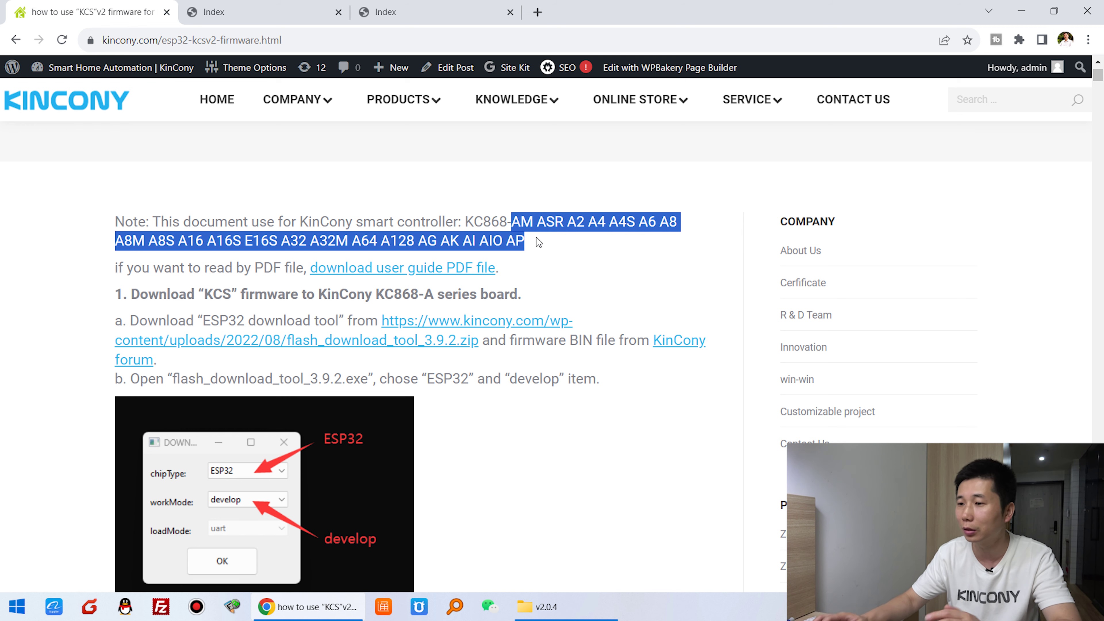
Review the firmware BIN files in the v2.0.4 folder, then return to the guide and clear the text selection
{"action": "left_click", "coordinate": [565, 607]}
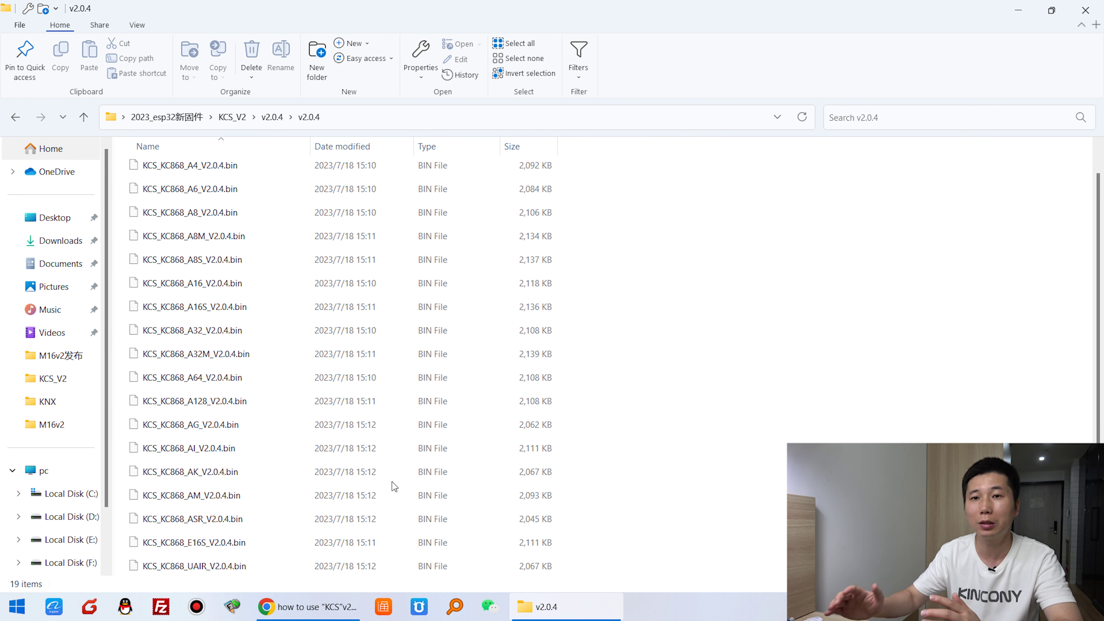
{"action": "left_click", "coordinate": [1018, 10]}
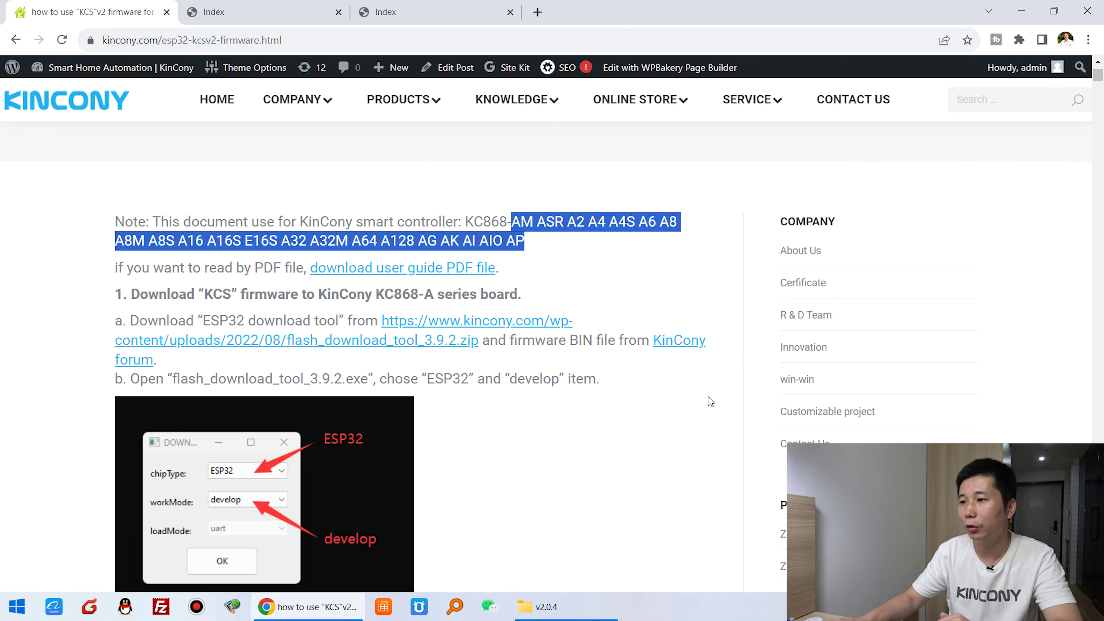
{"action": "left_click", "coordinate": [683, 417]}
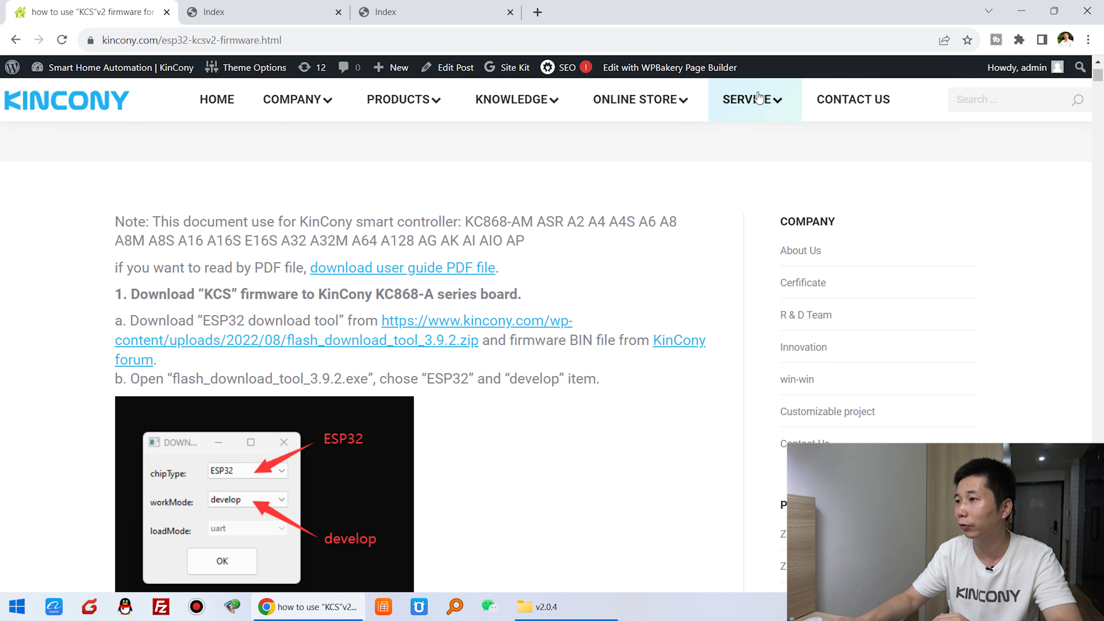
Look through the v2 firmware guide's sections on flashing, network setup, input and output settings, then return to its beginning
{"action": "mouse_move", "coordinate": [752, 100]}
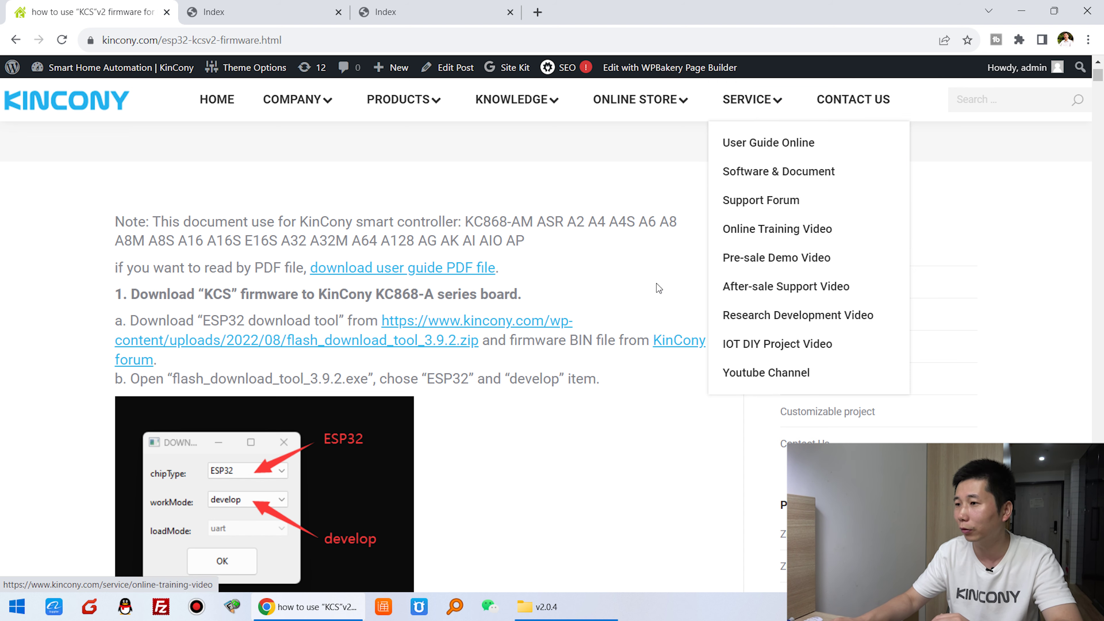
{"action": "scroll", "coordinate": [640, 287], "scroll_direction": "down", "scroll_amount": 5}
{"action": "scroll", "coordinate": [529, 278], "scroll_direction": "down", "scroll_amount": 4}
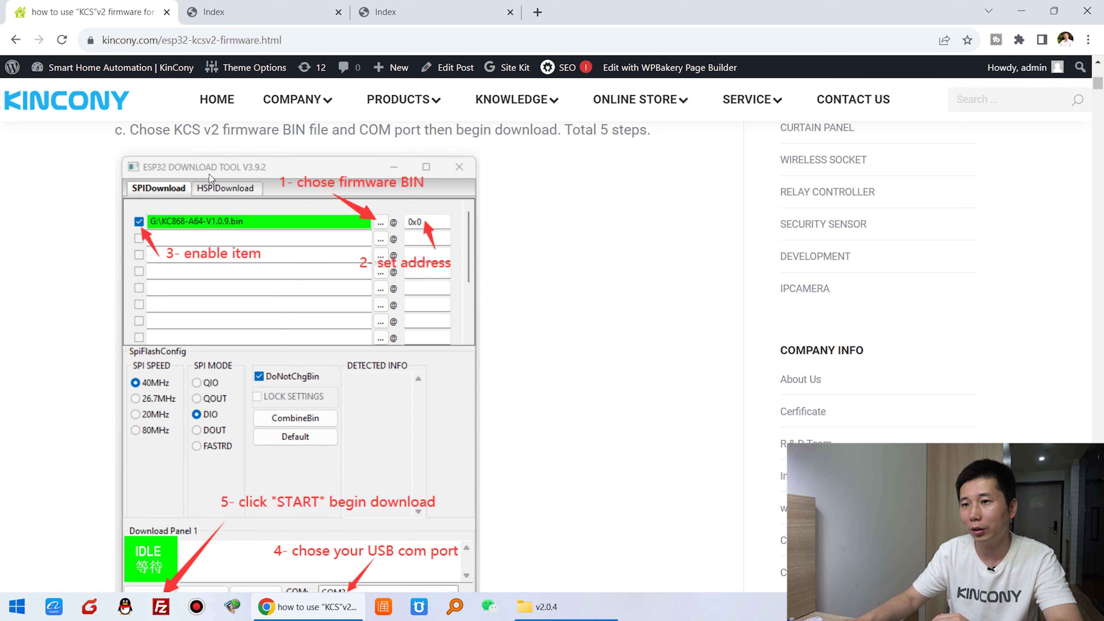
{"action": "scroll", "coordinate": [694, 378], "scroll_direction": "down", "scroll_amount": 15}
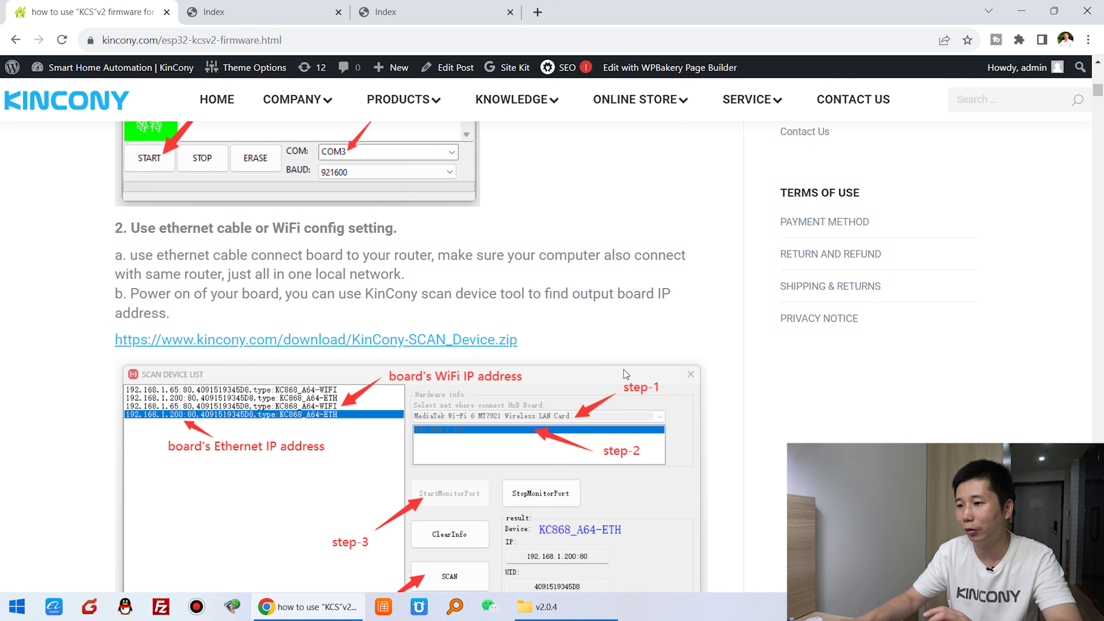
{"action": "scroll", "coordinate": [740, 352], "scroll_direction": "down", "scroll_amount": 20}
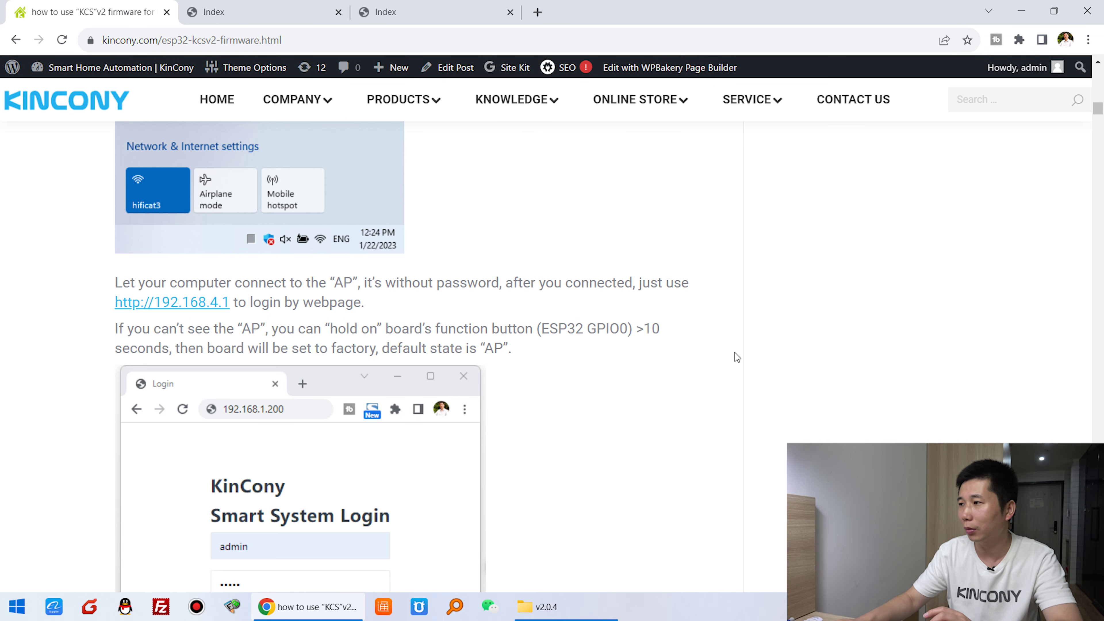
{"action": "scroll", "coordinate": [724, 356], "scroll_direction": "down", "scroll_amount": 16}
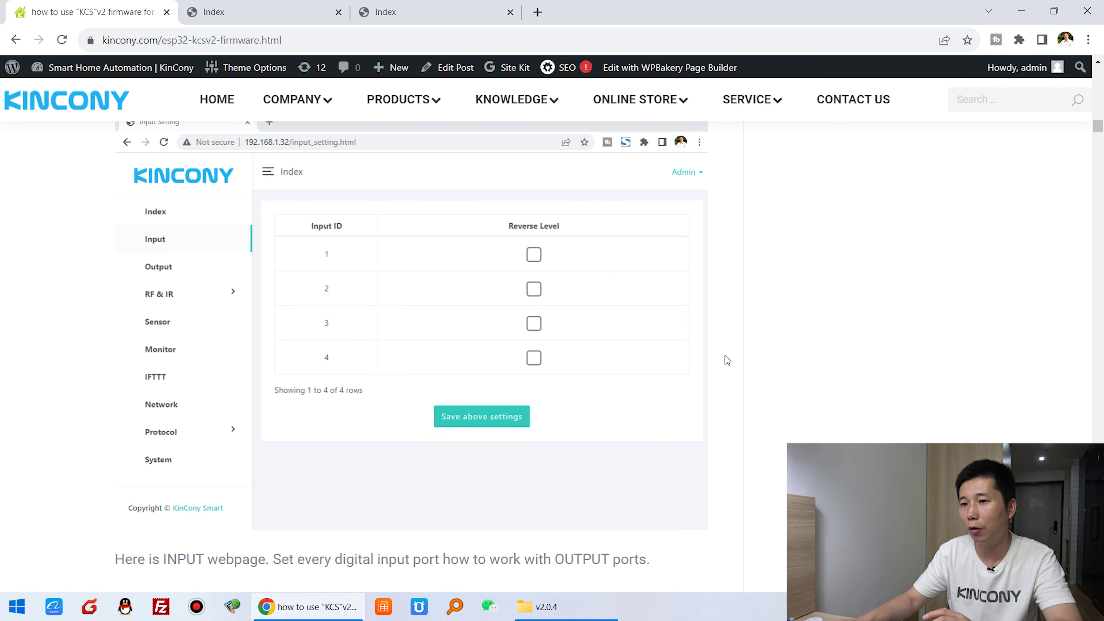
{"action": "scroll", "coordinate": [725, 356], "scroll_direction": "down", "scroll_amount": 8}
{"action": "scroll", "coordinate": [726, 354], "scroll_direction": "down", "scroll_amount": 15}
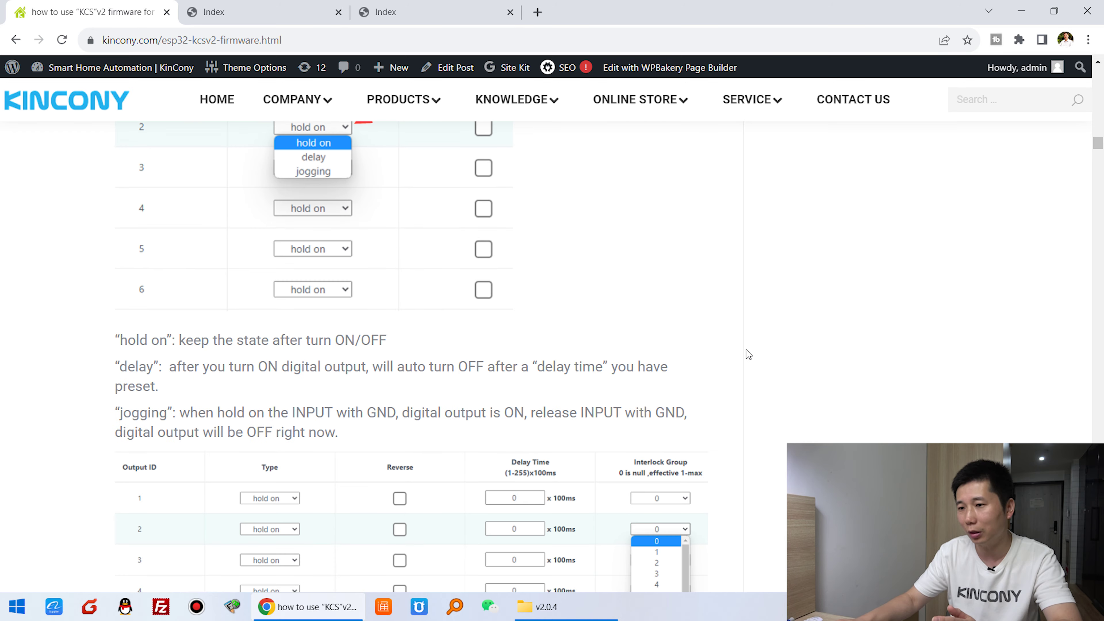
{"action": "scroll", "coordinate": [747, 349], "scroll_direction": "down", "scroll_amount": 12}
{"action": "left_click_drag", "start_coordinate": [1097, 163], "coordinate": [1102, 74]}
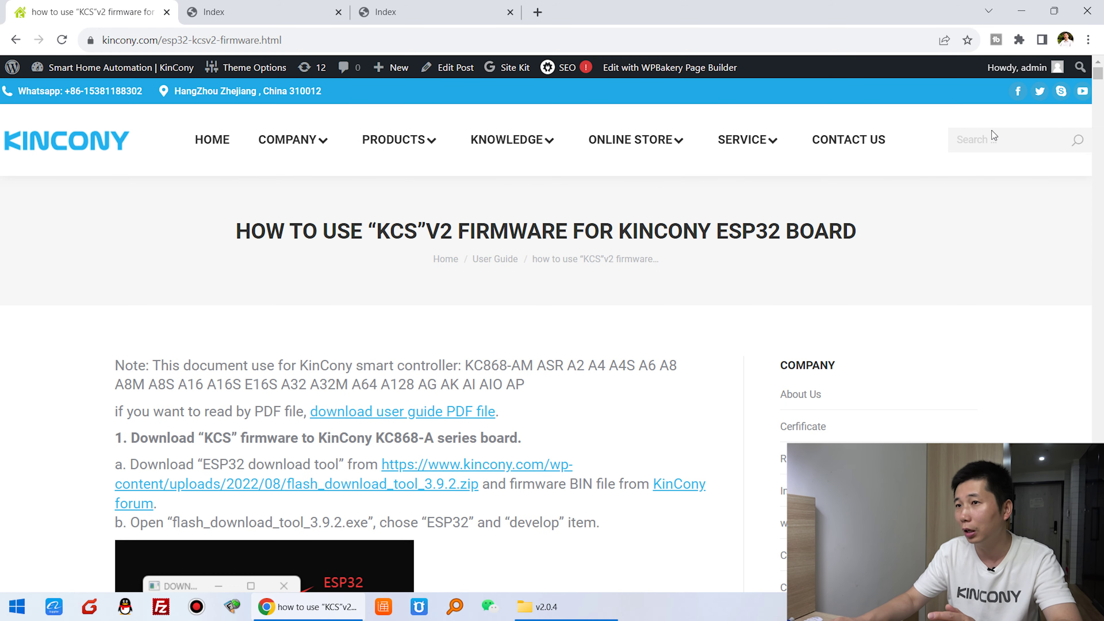
Check the board model on the index pages of the devices at 192.168.3.123 and 192.168.3.141
{"action": "left_click", "coordinate": [251, 4]}
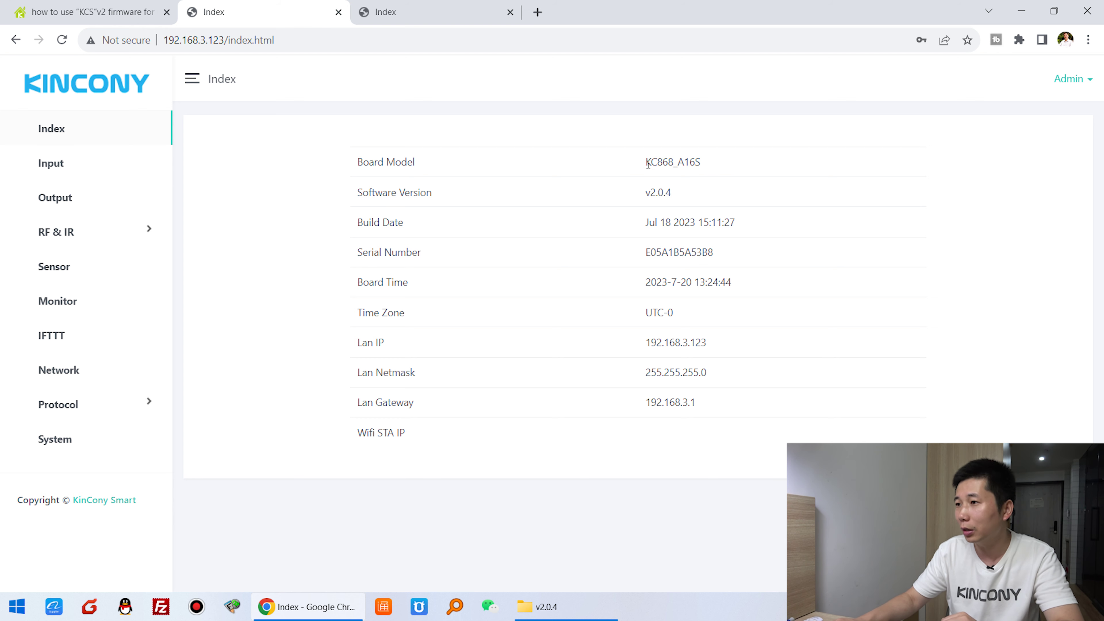
{"action": "left_click_drag", "start_coordinate": [643, 166], "coordinate": [703, 168]}
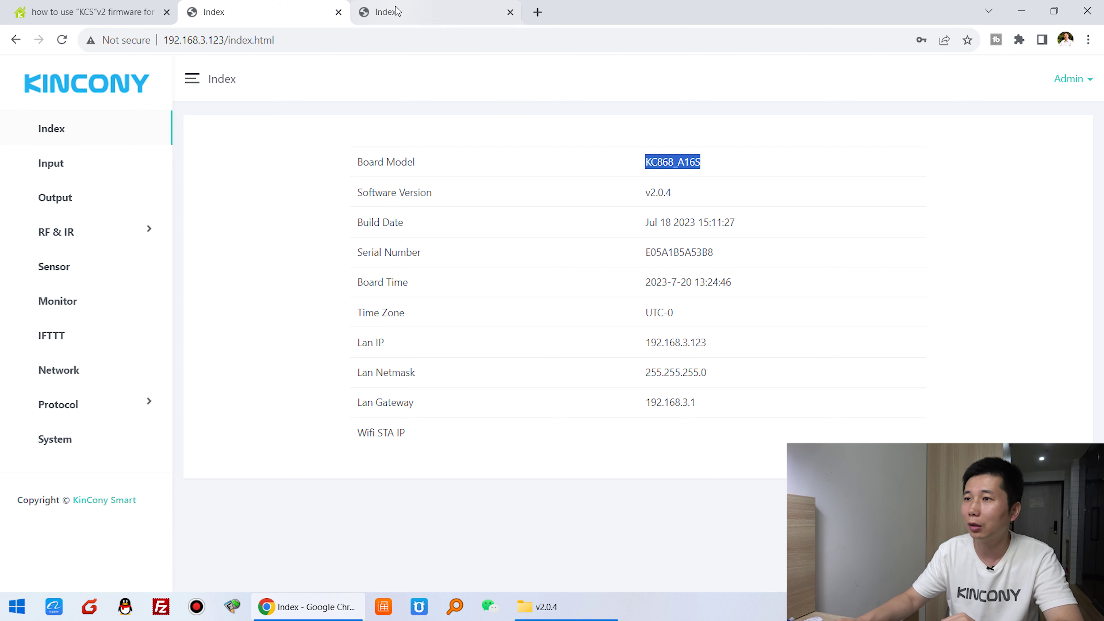
{"action": "left_click", "coordinate": [436, 8]}
{"action": "left_click_drag", "start_coordinate": [645, 162], "coordinate": [694, 165]}
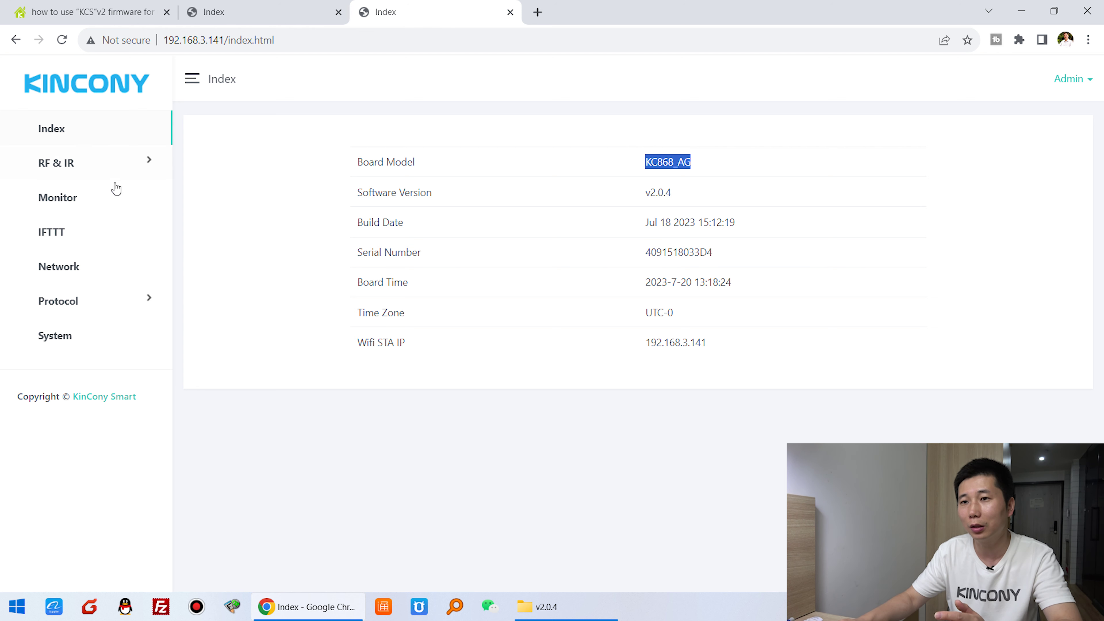
Compare the available configuration pages of the KC868_A16S board with those of the KC868_AG board
{"action": "left_click", "coordinate": [250, 6]}
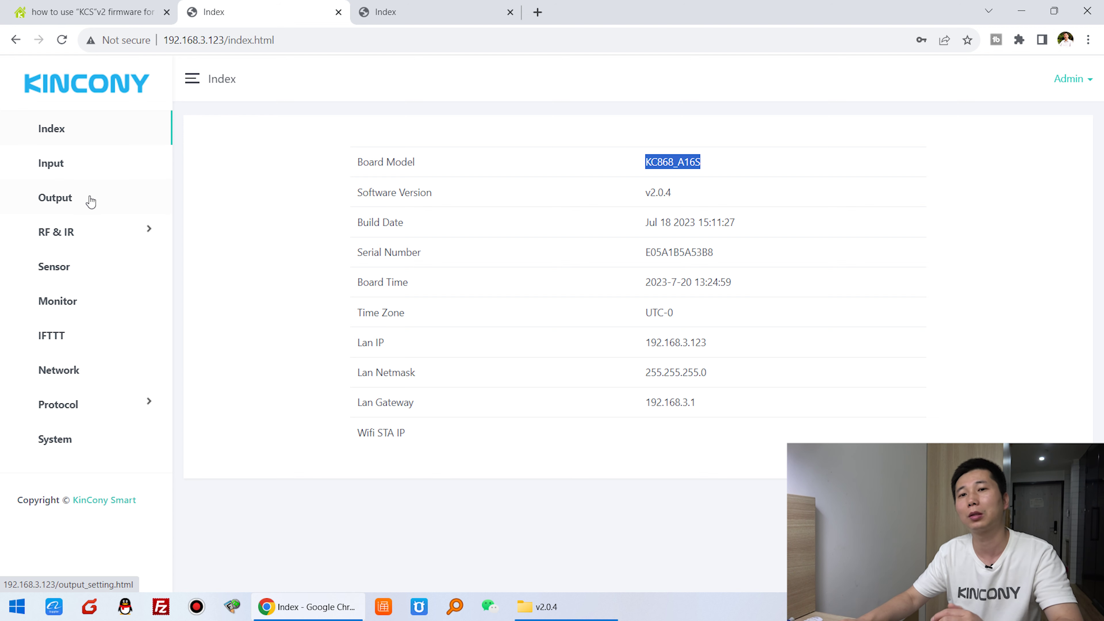
{"action": "key", "text": "ctrl+Tab"}
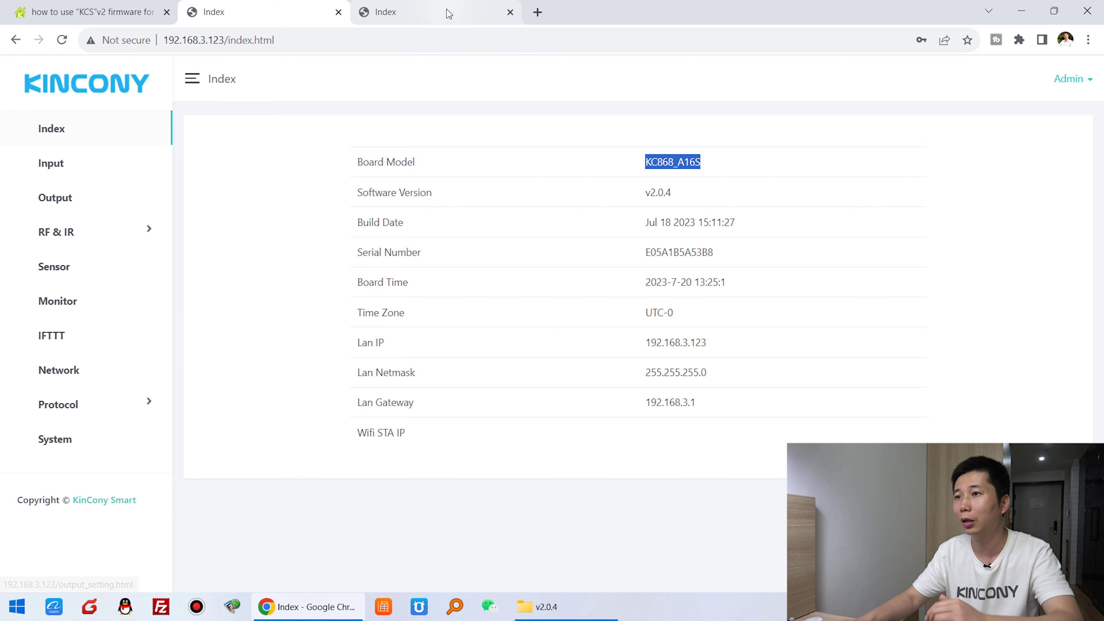
{"action": "left_click", "coordinate": [683, 162]}
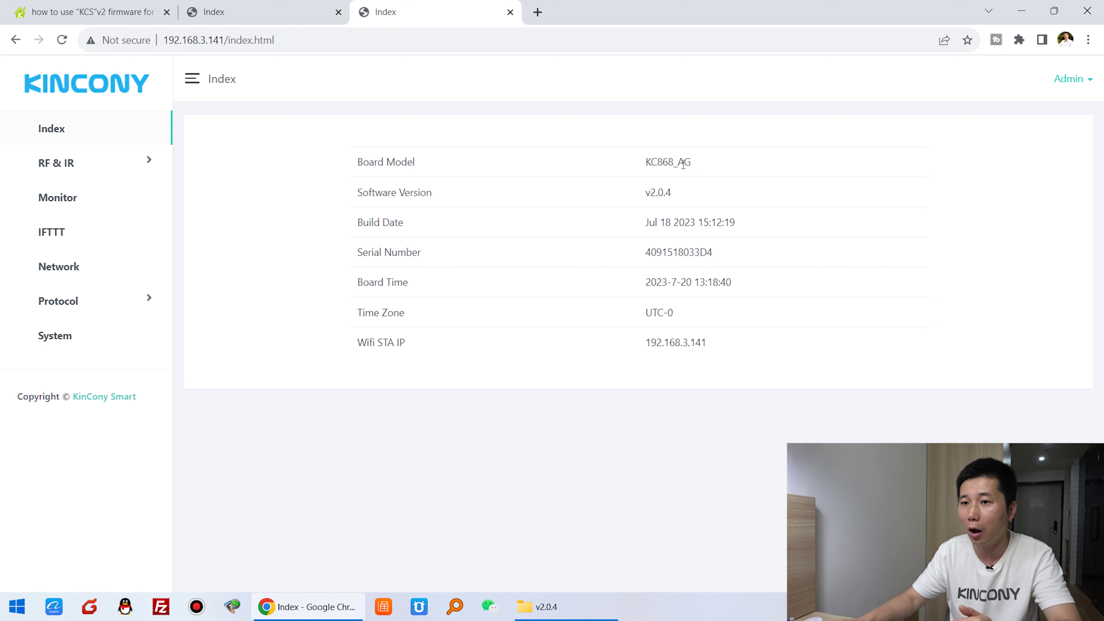
View the RF settings and the IR settings of the KC868_AG board
{"action": "left_click", "coordinate": [79, 170]}
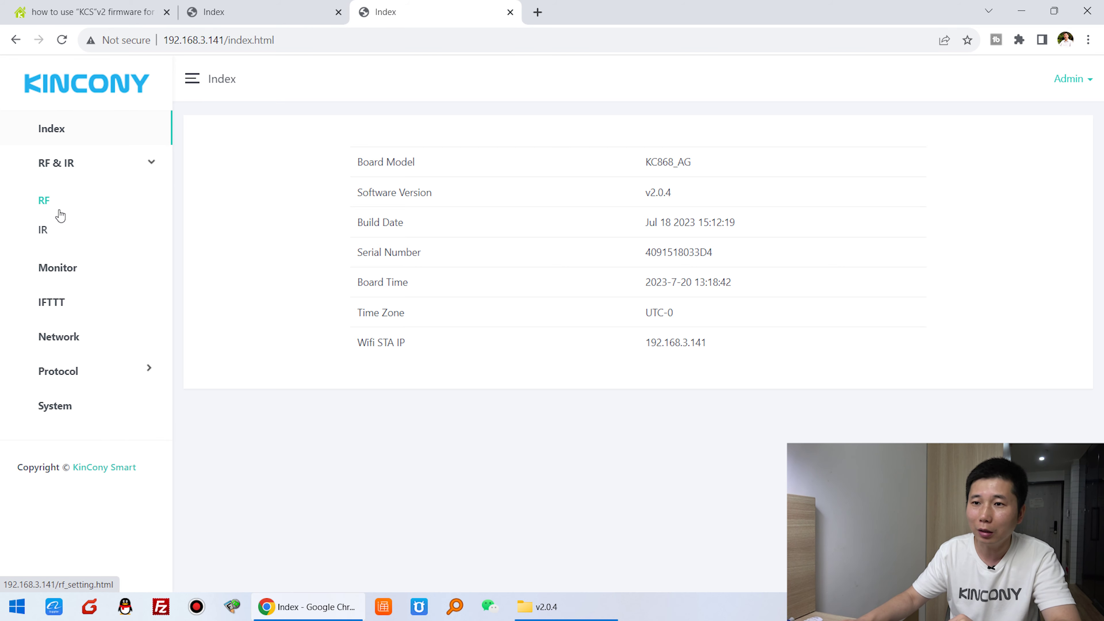
{"action": "left_click", "coordinate": [44, 203]}
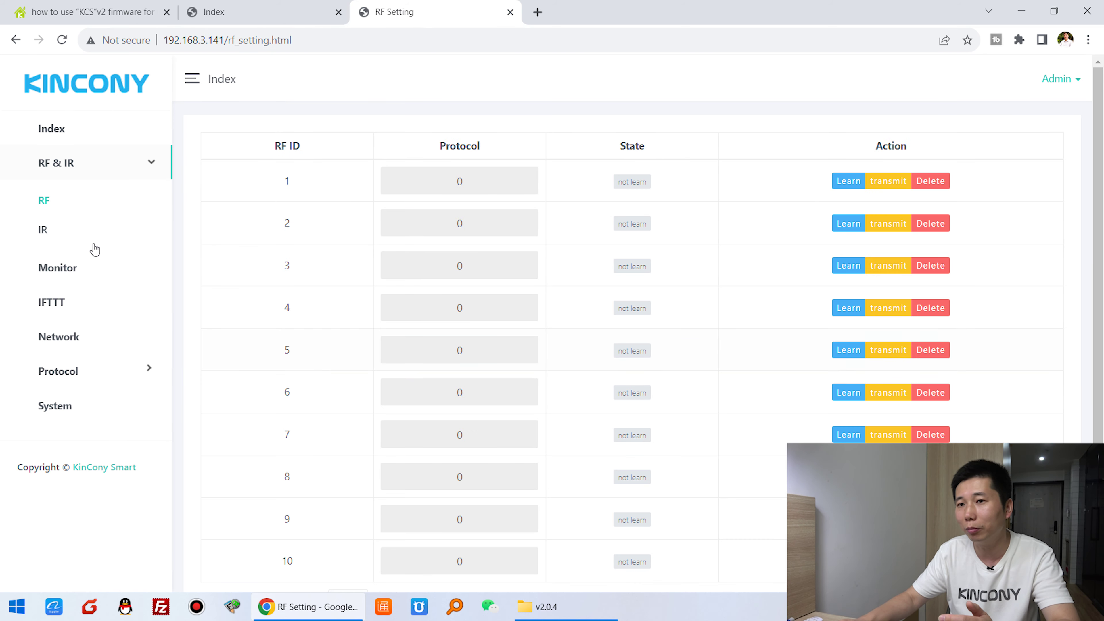
{"action": "left_click", "coordinate": [49, 238]}
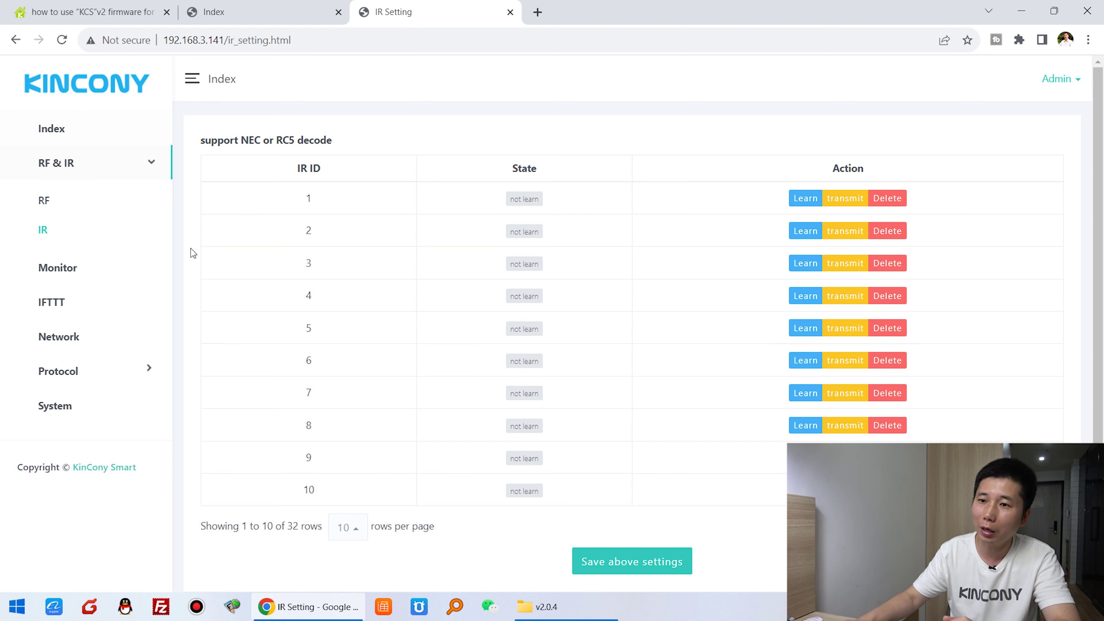
Check the KC868_A16S index page again and return to the IR settings of the KC868_AG board
{"action": "left_click", "coordinate": [267, 16]}
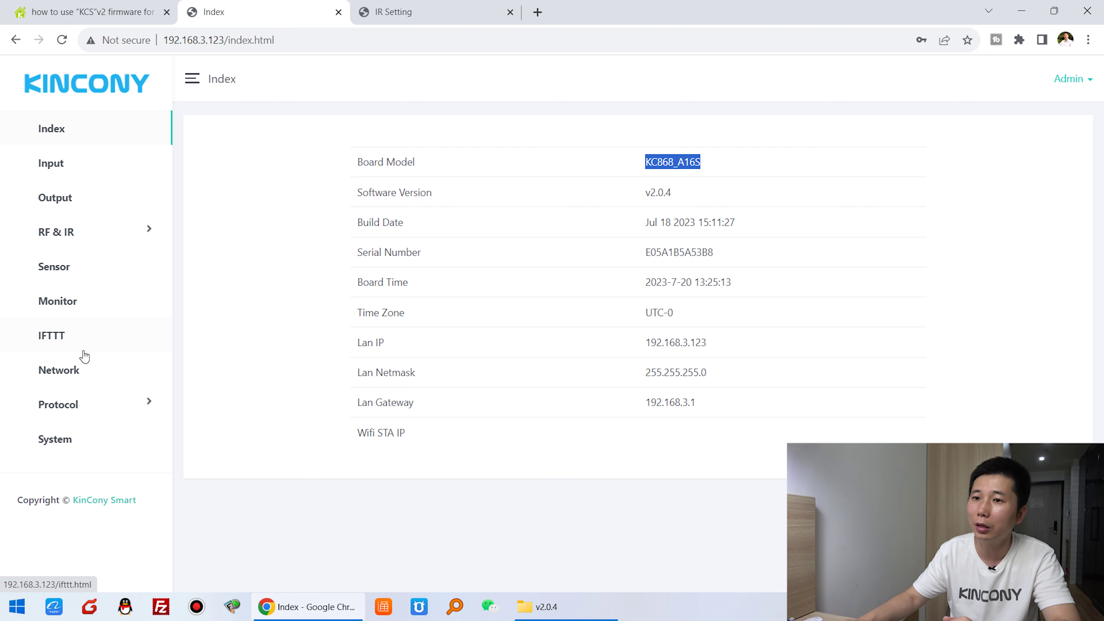
{"action": "left_click", "coordinate": [445, 9]}
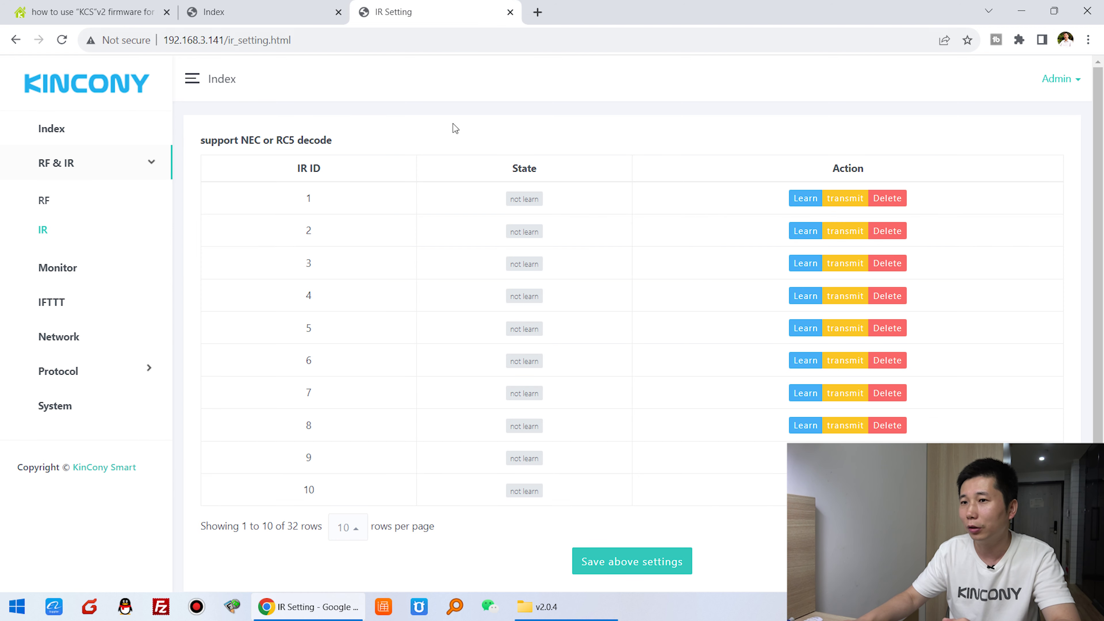
{"action": "left_click", "coordinate": [86, 171]}
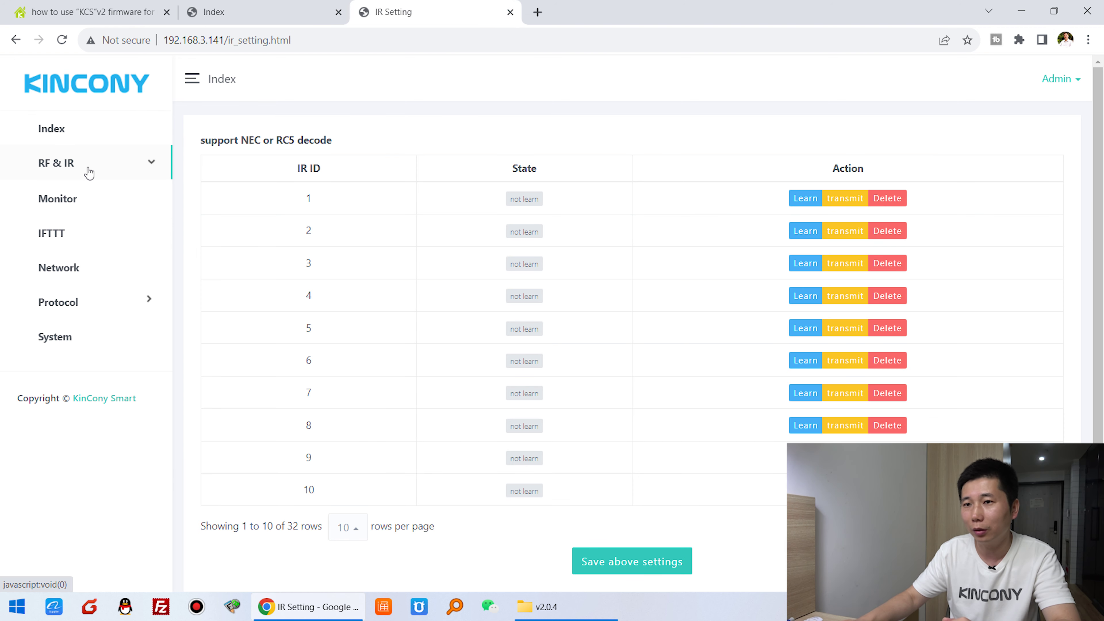
{"action": "left_click", "coordinate": [65, 175]}
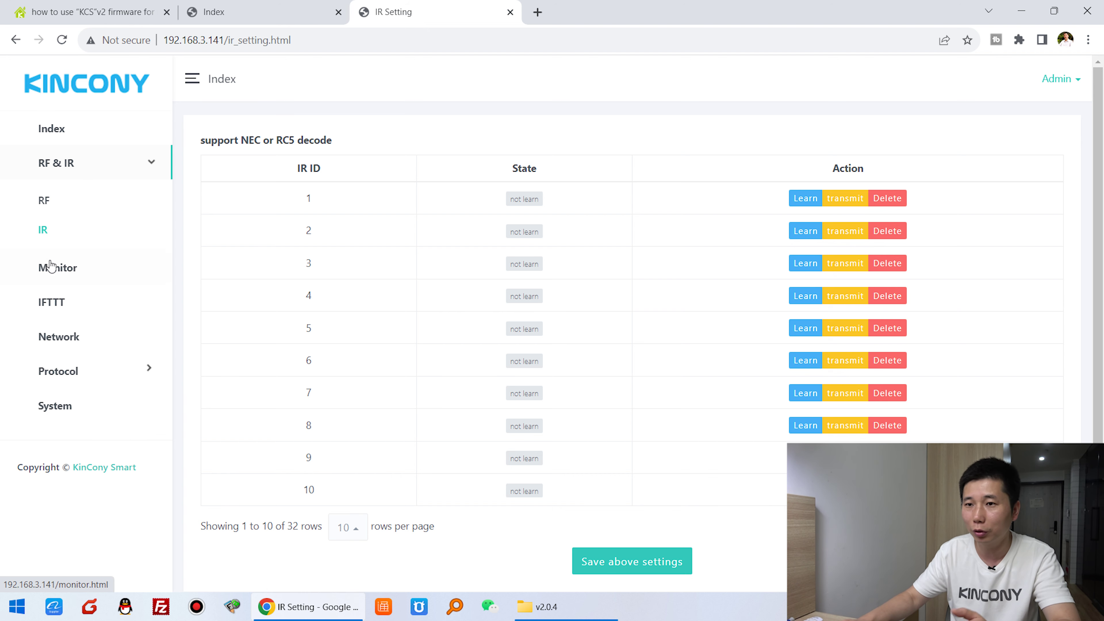
{"action": "left_click", "coordinate": [43, 231]}
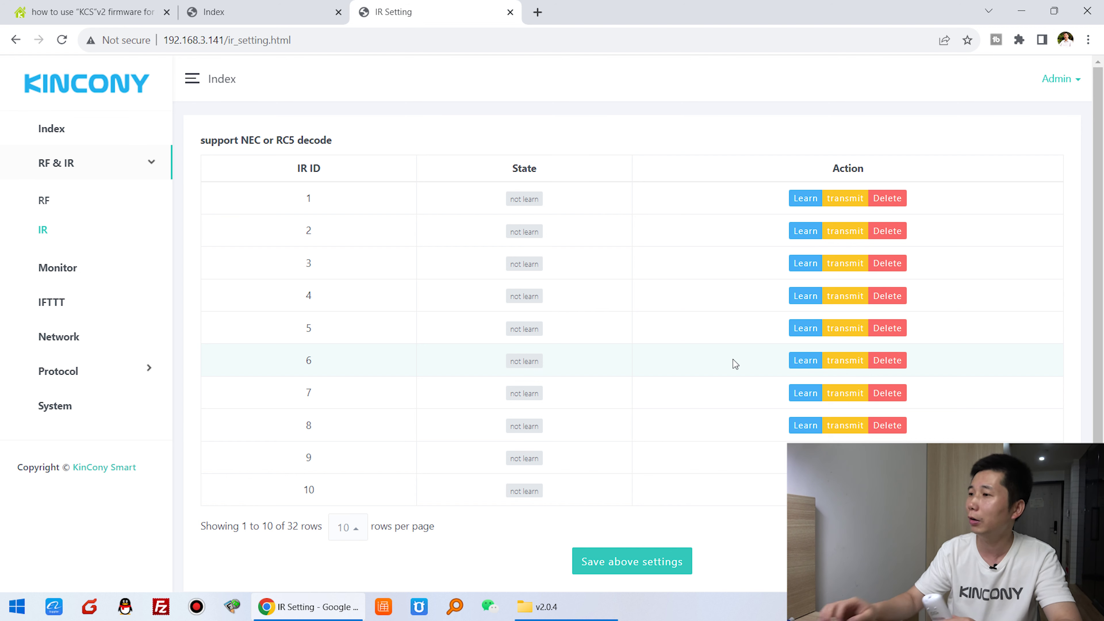
Learn an infrared remote button into IR ID 1 and close the learning dialog
{"action": "left_click", "coordinate": [816, 199]}
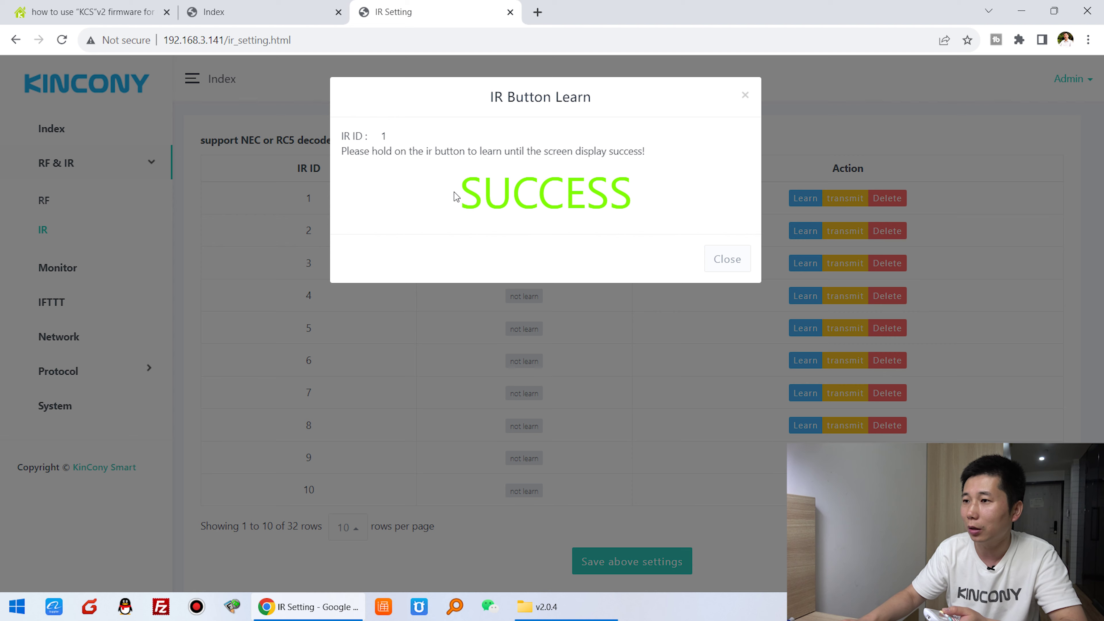
{"action": "left_click_drag", "start_coordinate": [455, 196], "coordinate": [633, 199]}
{"action": "left_click", "coordinate": [728, 260]}
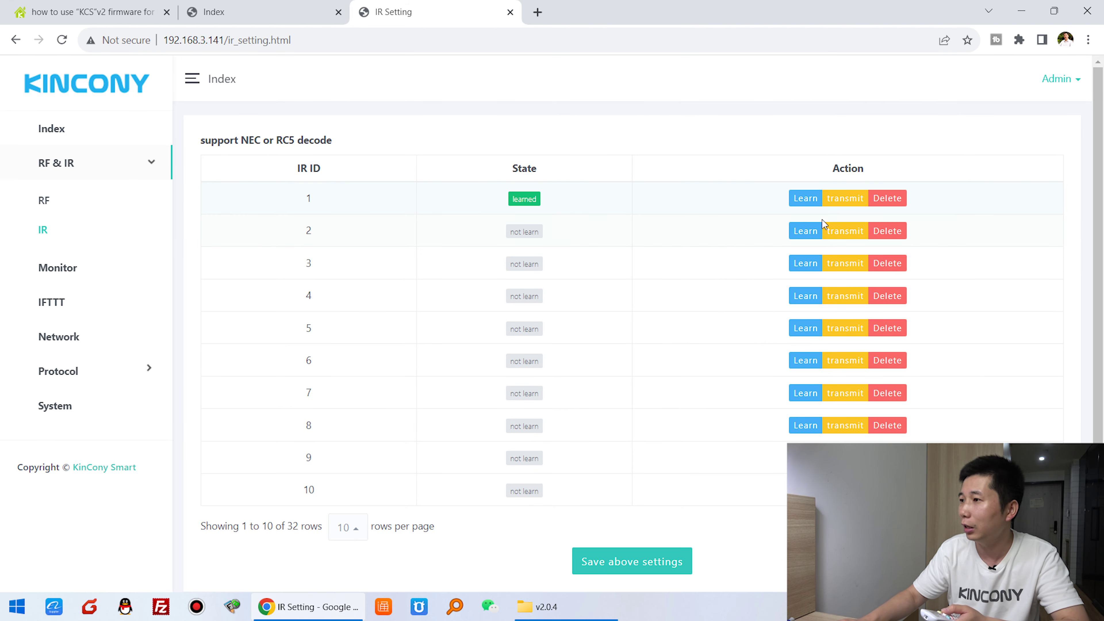
Transmit the learned infrared code of IR ID 1 twice and highlight IR IDs 2, 3 and 4
{"action": "left_click", "coordinate": [847, 201]}
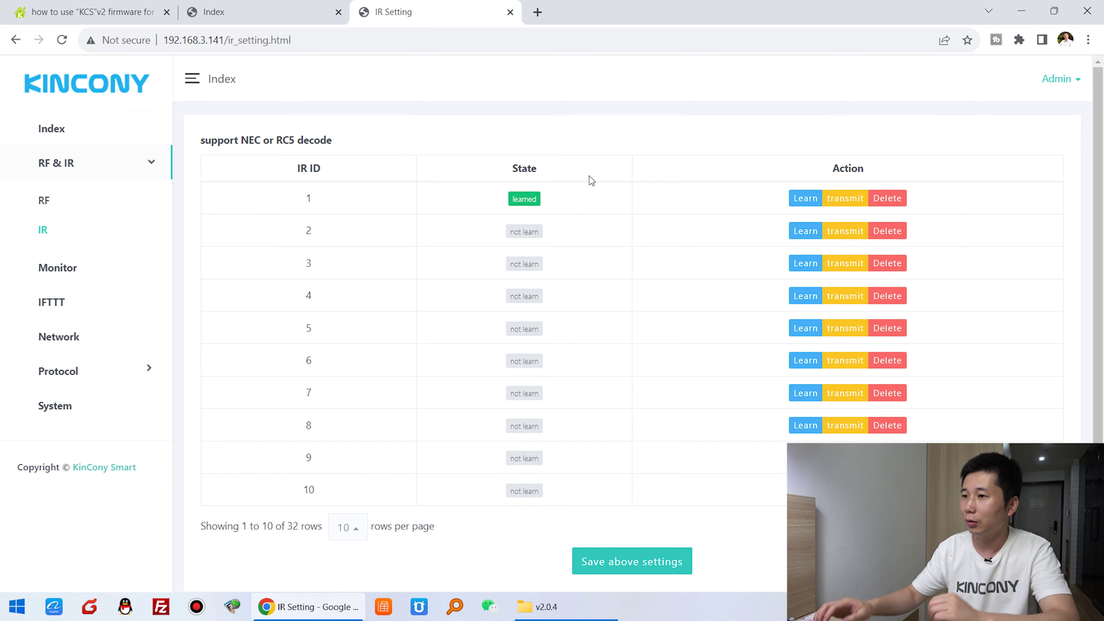
{"action": "left_click", "coordinate": [845, 203]}
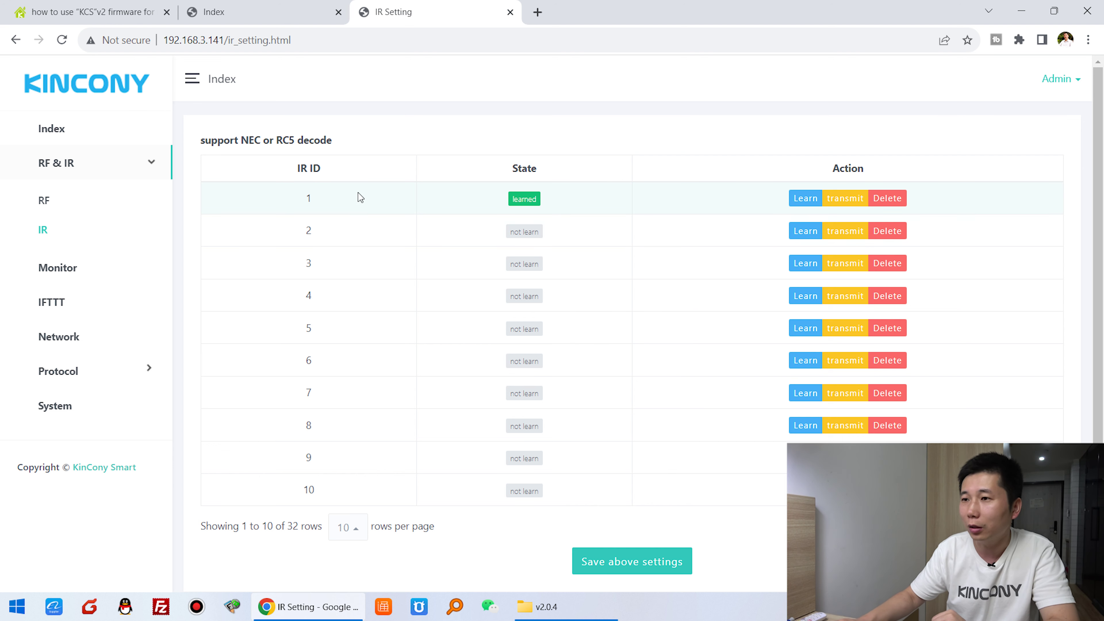
{"action": "double_click", "coordinate": [308, 230]}
{"action": "double_click", "coordinate": [309, 263]}
{"action": "double_click", "coordinate": [309, 296]}
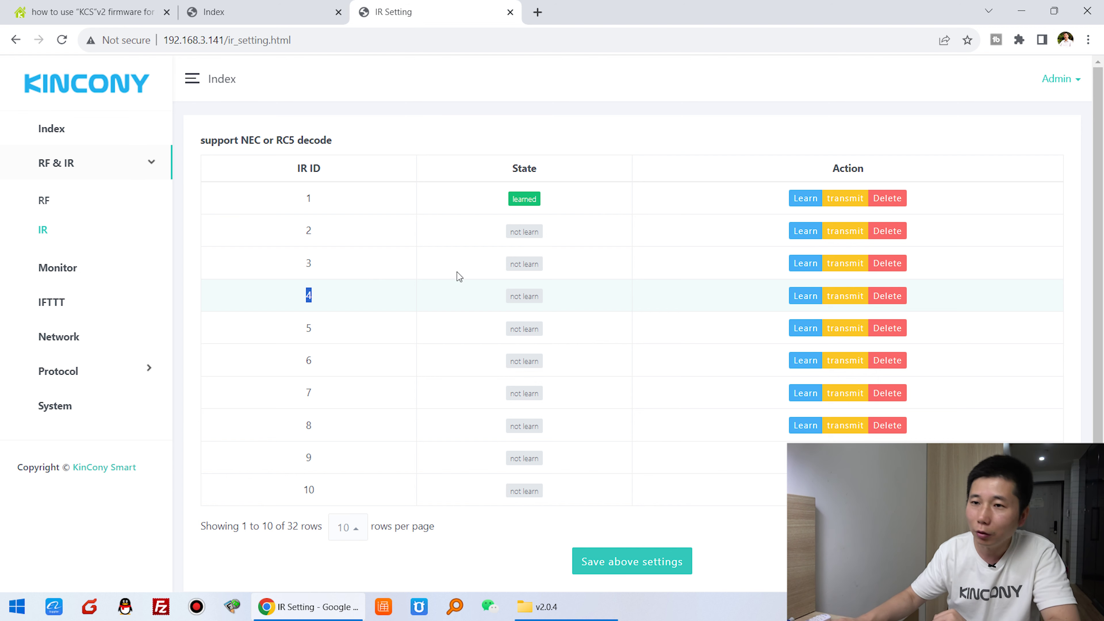
Open the RF settings of the KC868_AG board and try to learn a wireless button into RF ID 1
{"action": "left_click", "coordinate": [50, 203]}
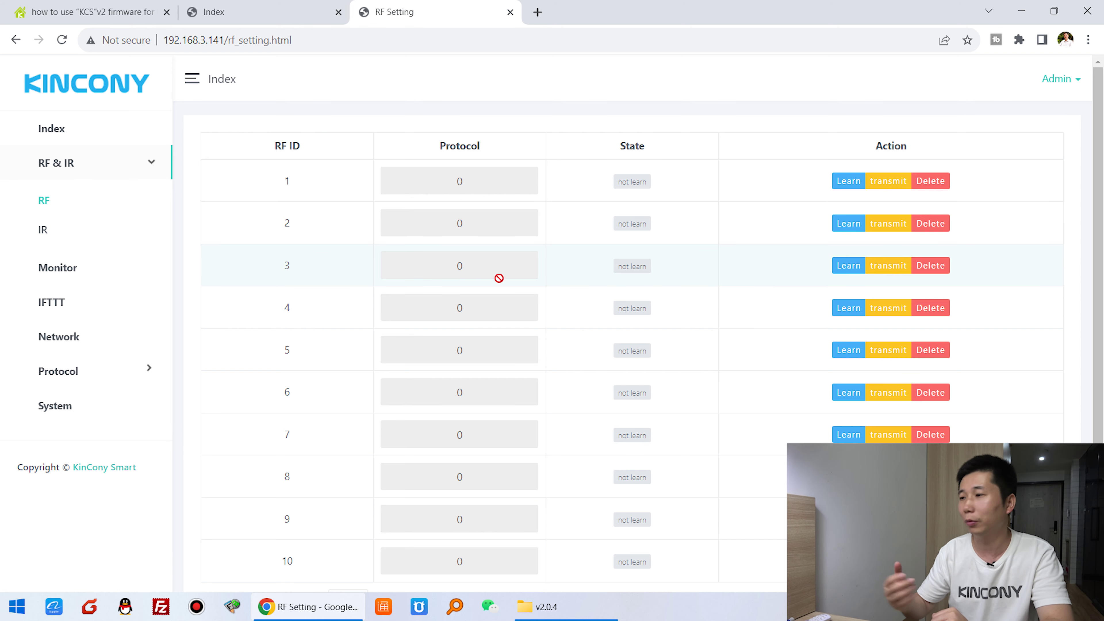
{"action": "left_click", "coordinate": [848, 181]}
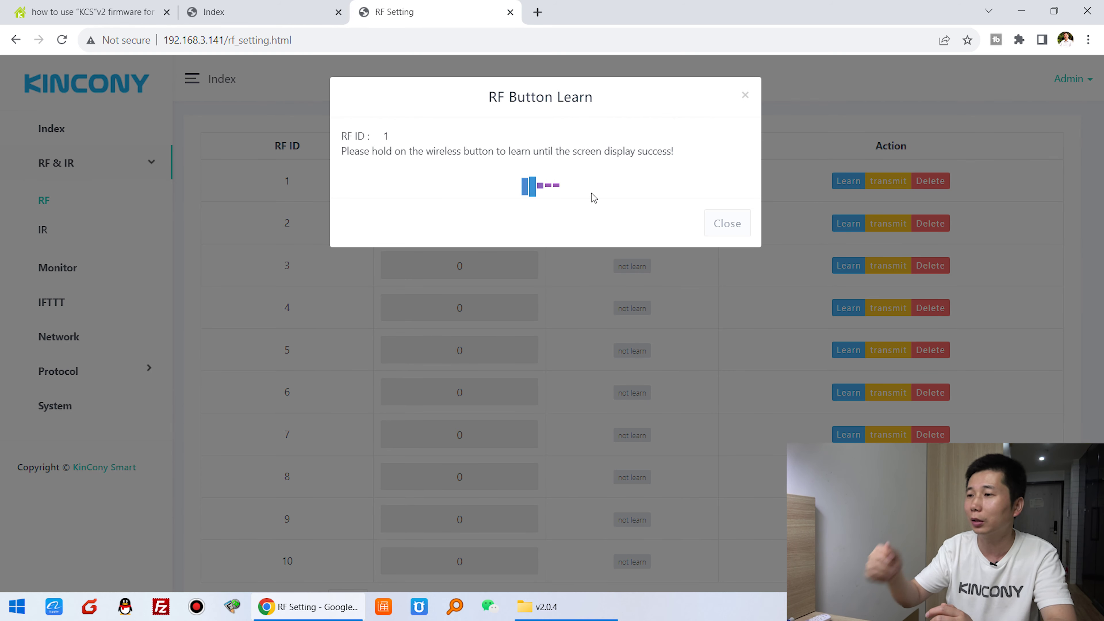
{"action": "left_click", "coordinate": [734, 225]}
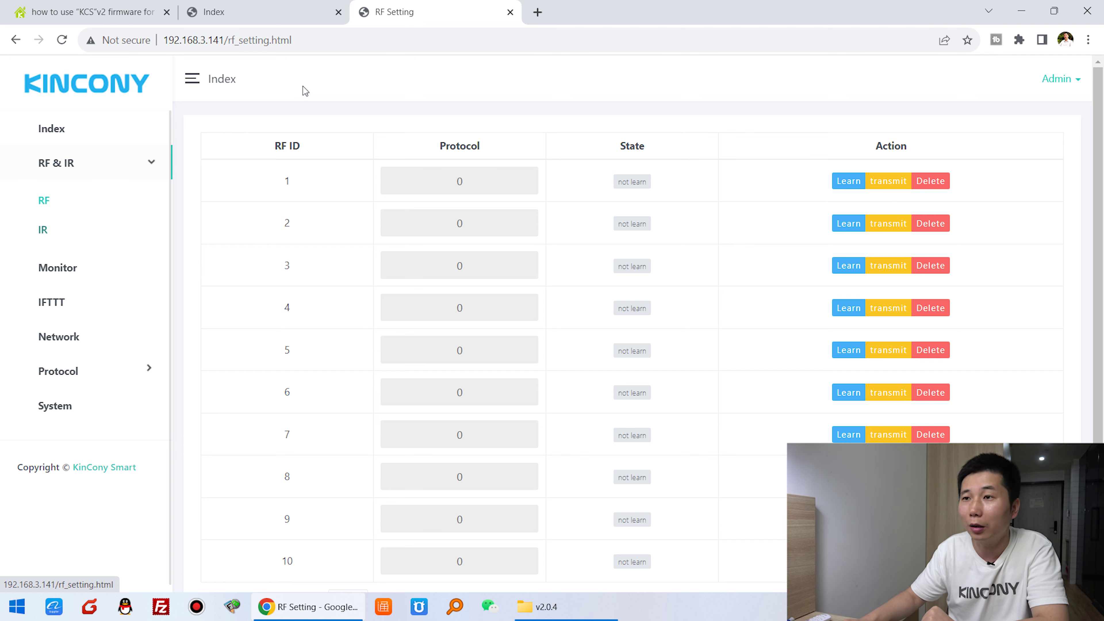
Review the KC868_A16S board's index page, highlighting the board model, software version, build date, Lan IP and Wifi STA IP
{"action": "left_click", "coordinate": [303, 17]}
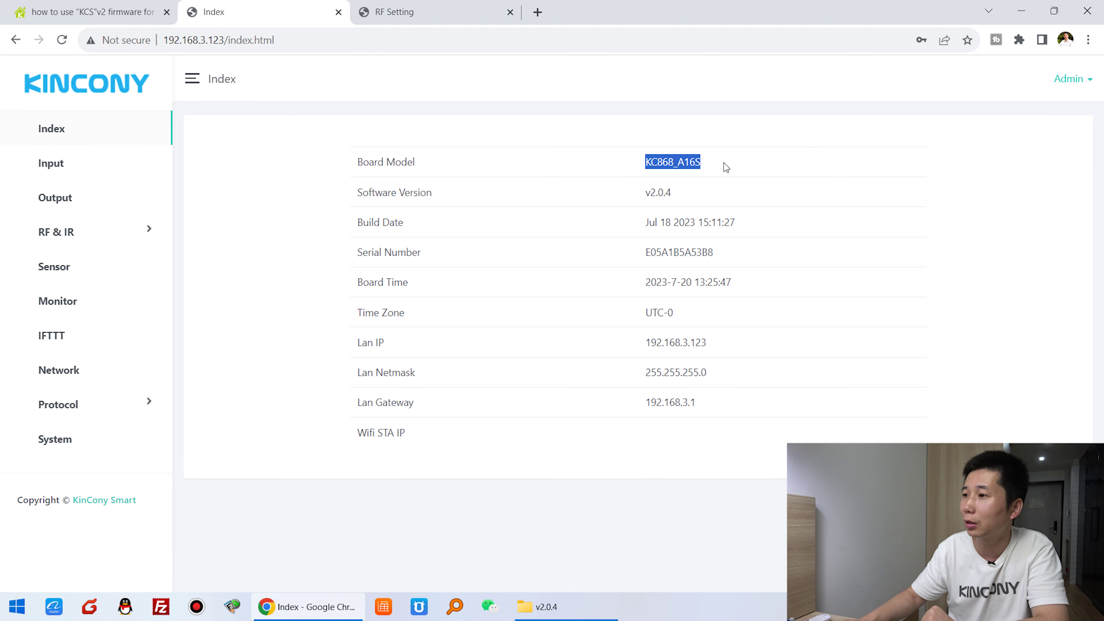
{"action": "left_click", "coordinate": [676, 167]}
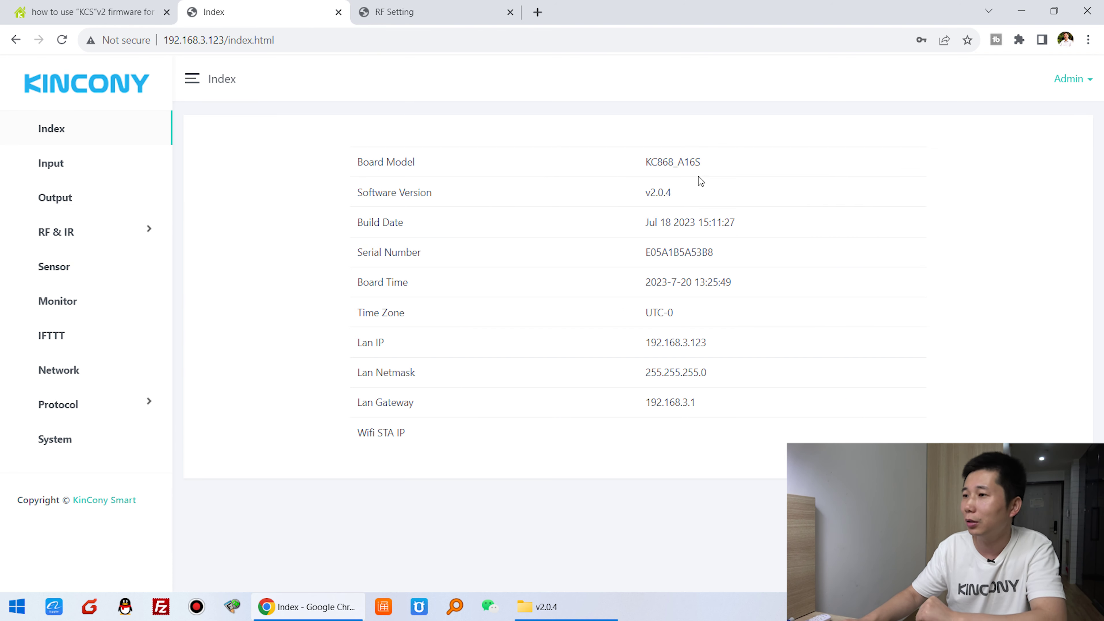
{"action": "left_click_drag", "start_coordinate": [651, 161], "coordinate": [724, 169]}
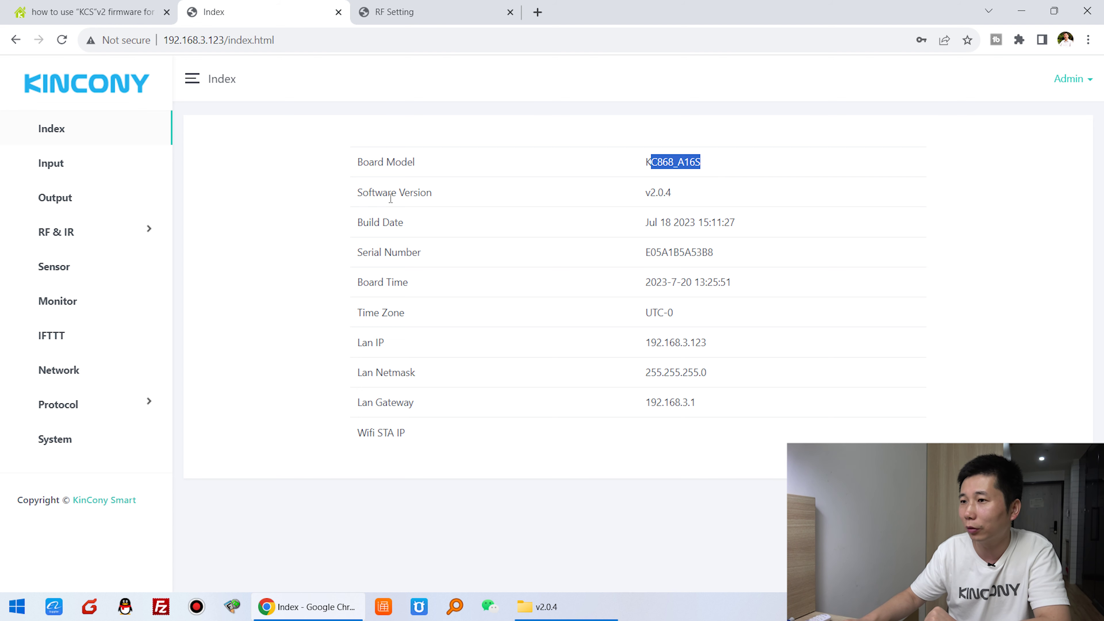
{"action": "left_click_drag", "start_coordinate": [644, 193], "coordinate": [698, 197]}
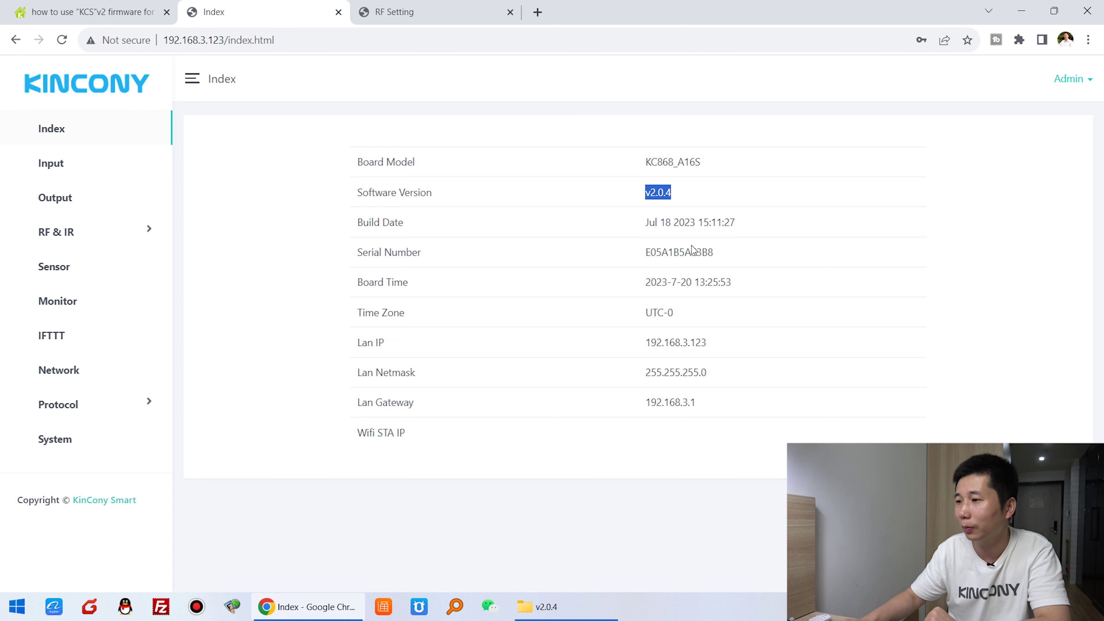
{"action": "left_click_drag", "start_coordinate": [647, 226], "coordinate": [746, 224]}
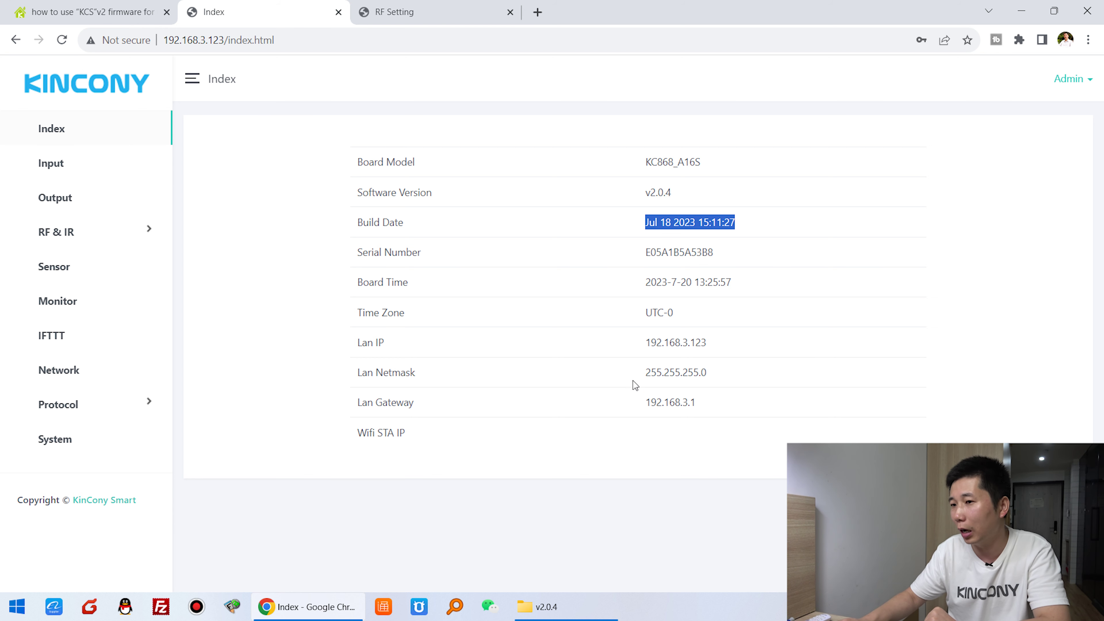
{"action": "left_click_drag", "start_coordinate": [651, 344], "coordinate": [720, 346]}
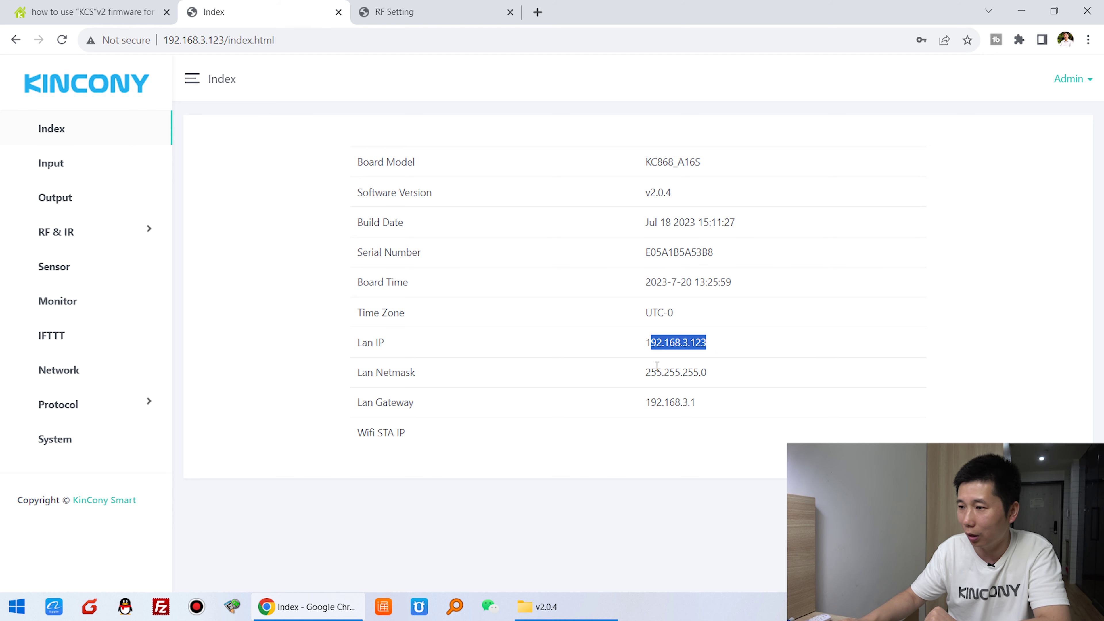
{"action": "left_click_drag", "start_coordinate": [433, 443], "coordinate": [348, 445]}
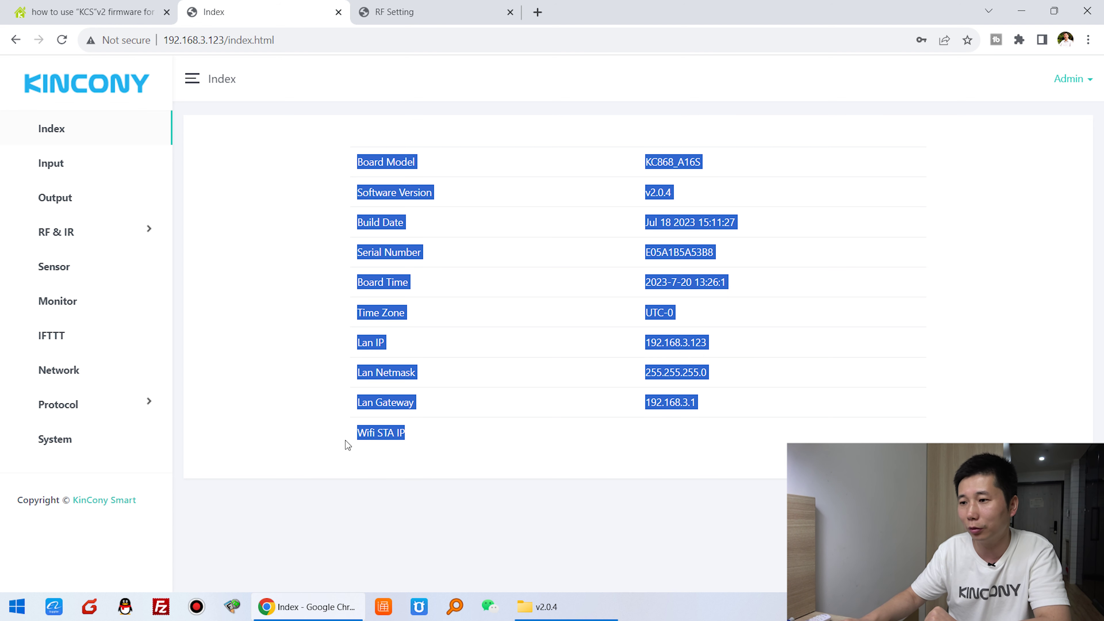
{"action": "left_click", "coordinate": [403, 435]}
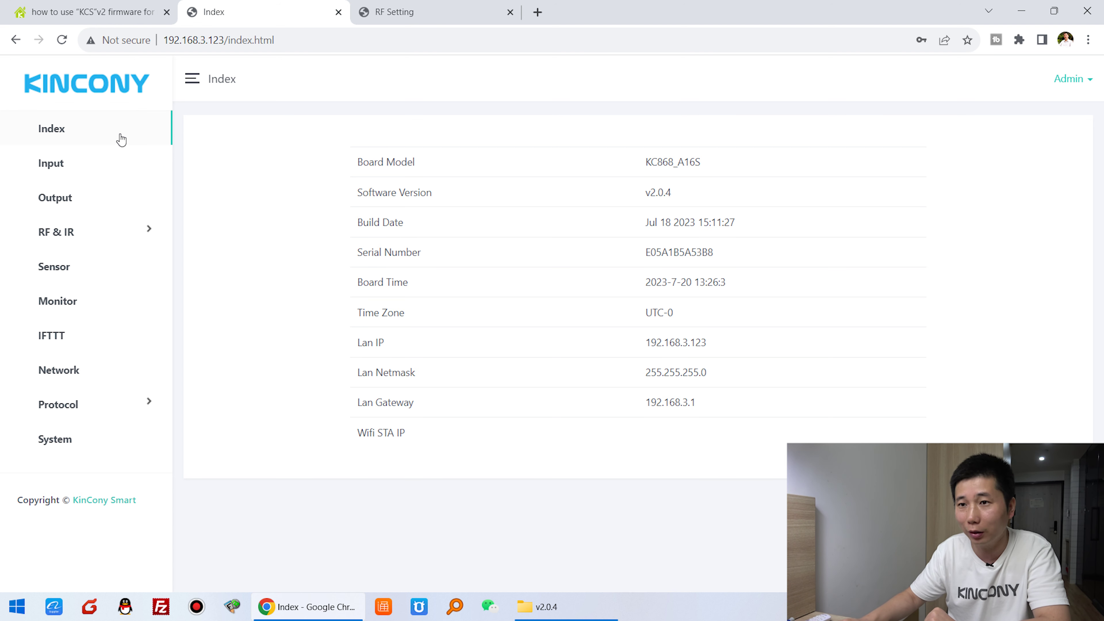
View the input settings of the KC868_A16S board and look through the list of input IDs
{"action": "left_click", "coordinate": [57, 170]}
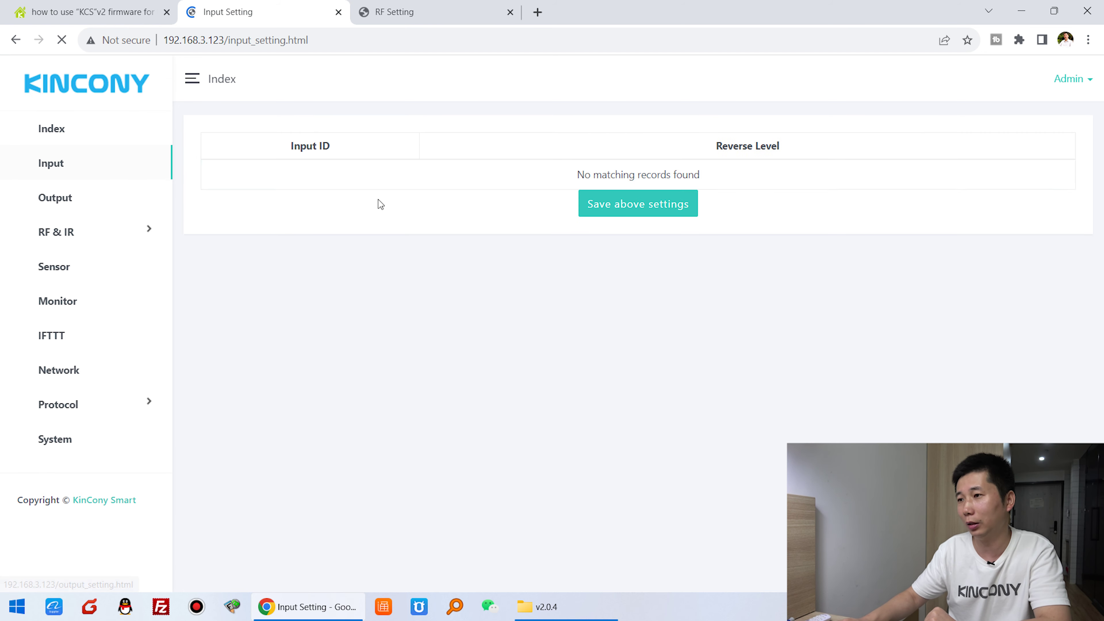
{"action": "scroll", "coordinate": [377, 305], "scroll_direction": "down", "scroll_amount": 3}
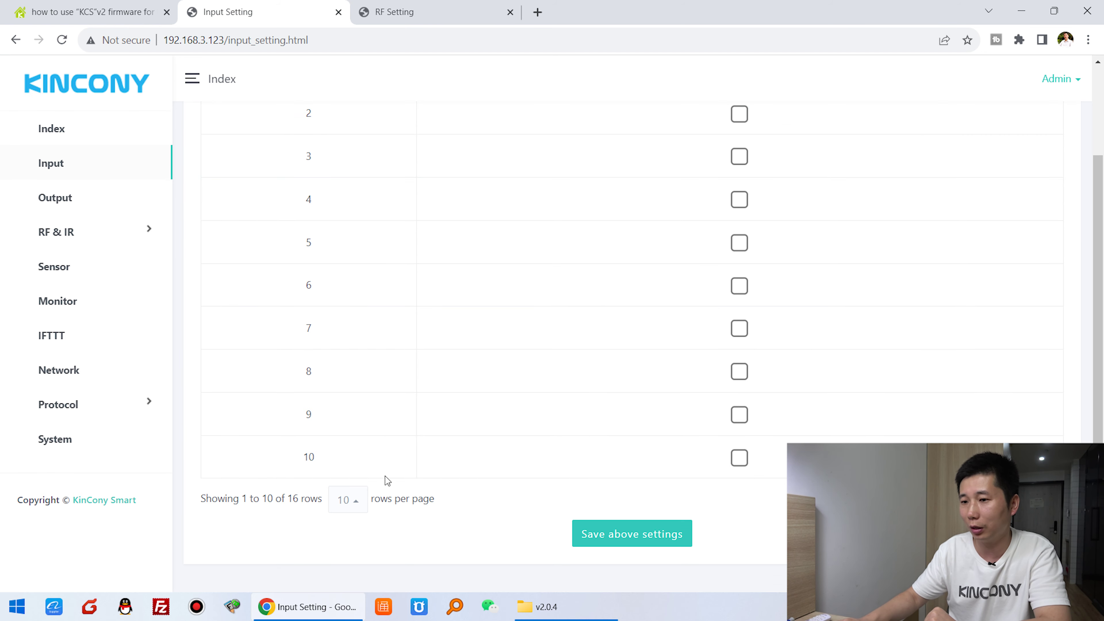
{"action": "scroll", "coordinate": [715, 310], "scroll_direction": "up", "scroll_amount": 3}
Try the Reverse Level option on Input ID 1 and leave it unchecked
{"action": "left_click", "coordinate": [739, 181]}
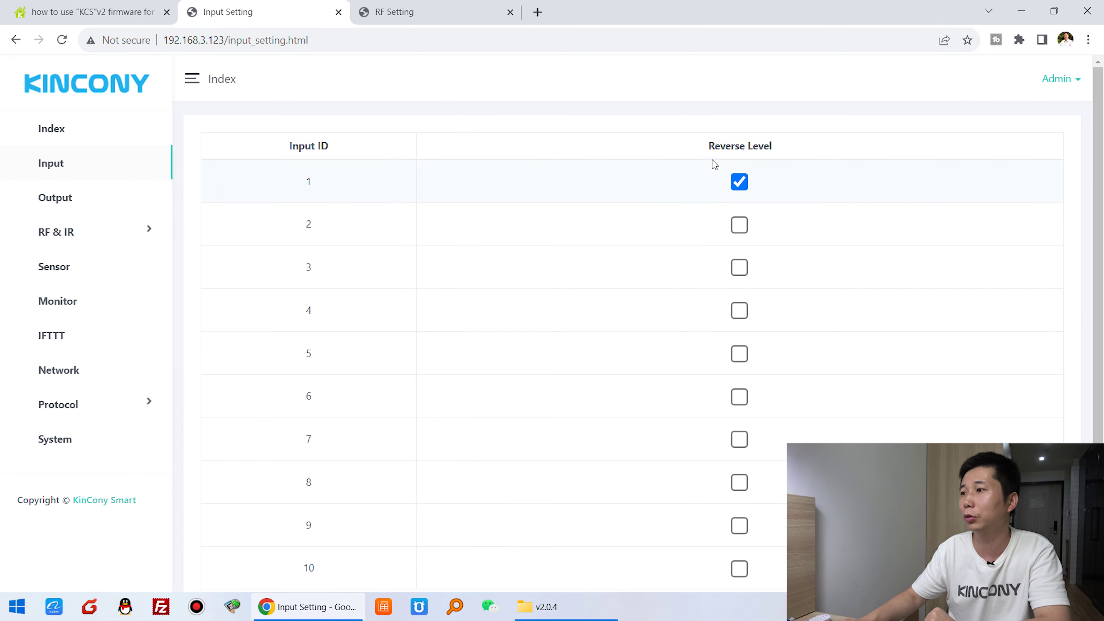
{"action": "left_click", "coordinate": [745, 185]}
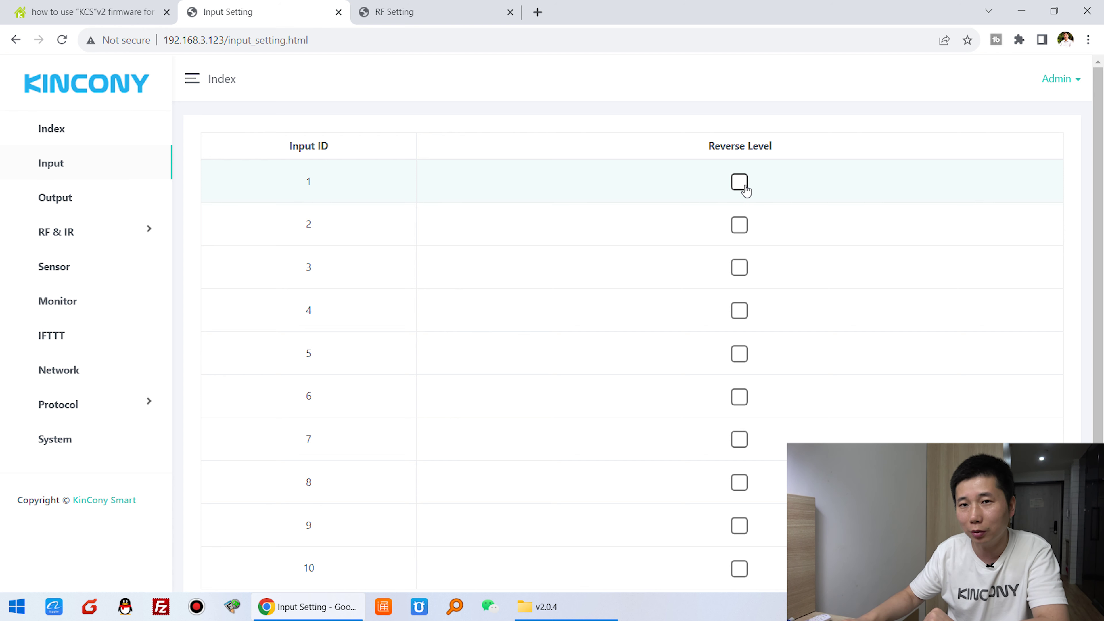
{"action": "left_click", "coordinate": [742, 194]}
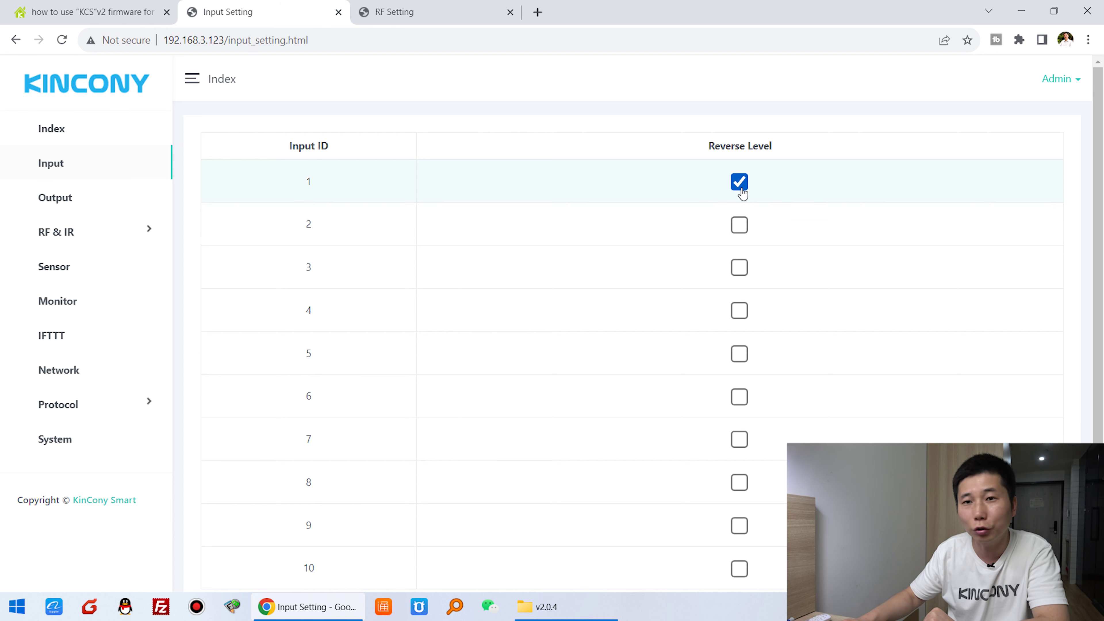
{"action": "left_click", "coordinate": [741, 182]}
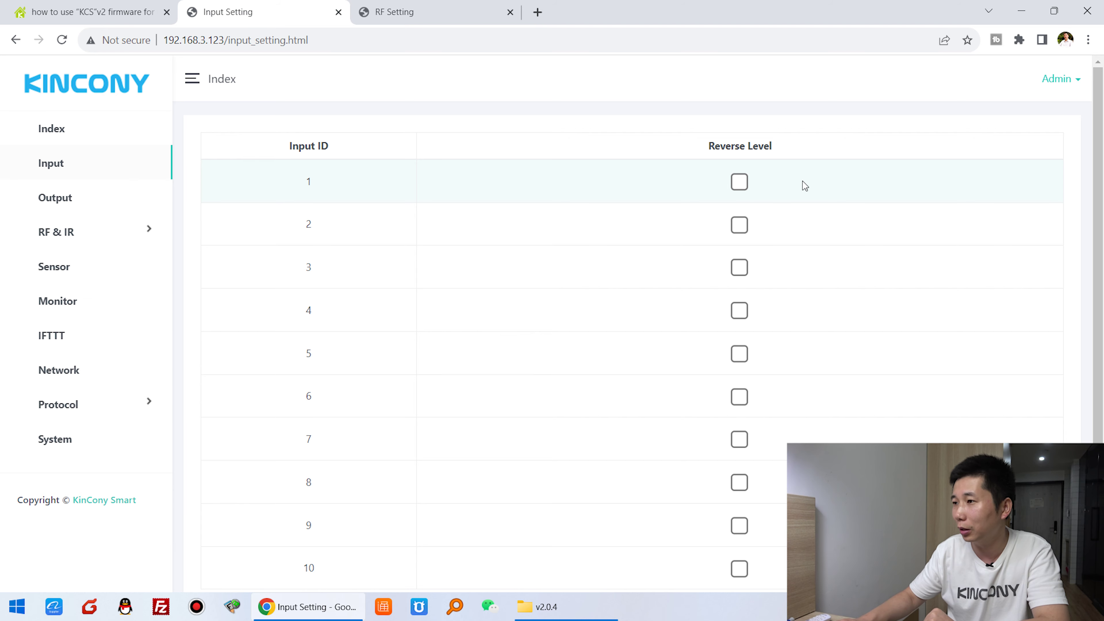
{"action": "scroll", "coordinate": [773, 213], "scroll_direction": "down", "scroll_amount": 2}
{"action": "scroll", "coordinate": [702, 244], "scroll_direction": "up", "scroll_amount": 3}
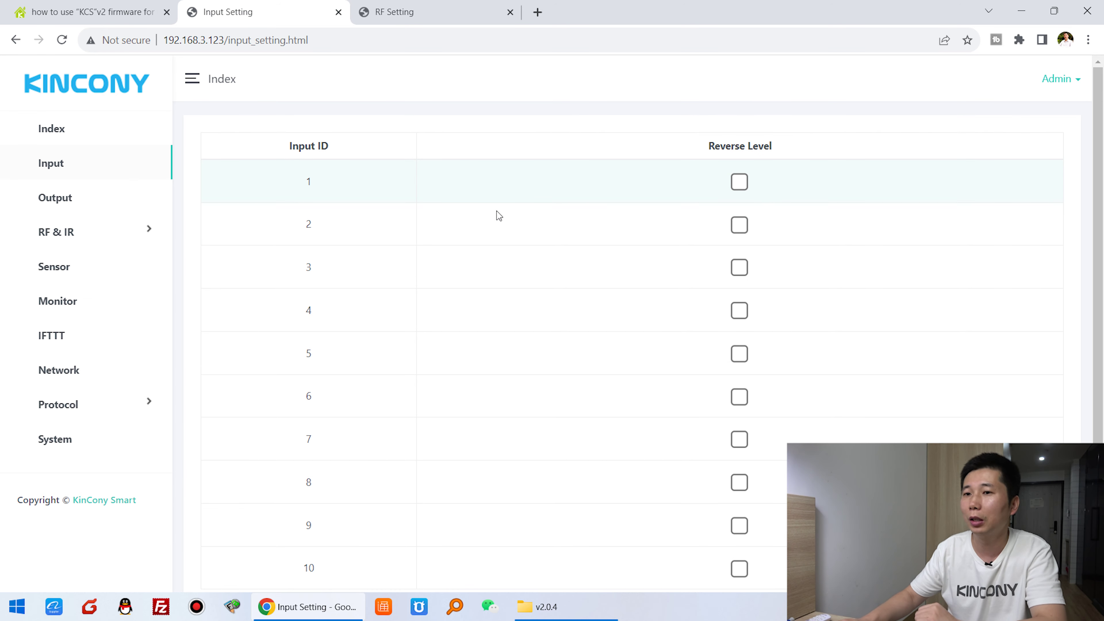
Open the output settings and set Output ID 1 to type delay with a delay time of 10 x 100ms
{"action": "left_click", "coordinate": [87, 202]}
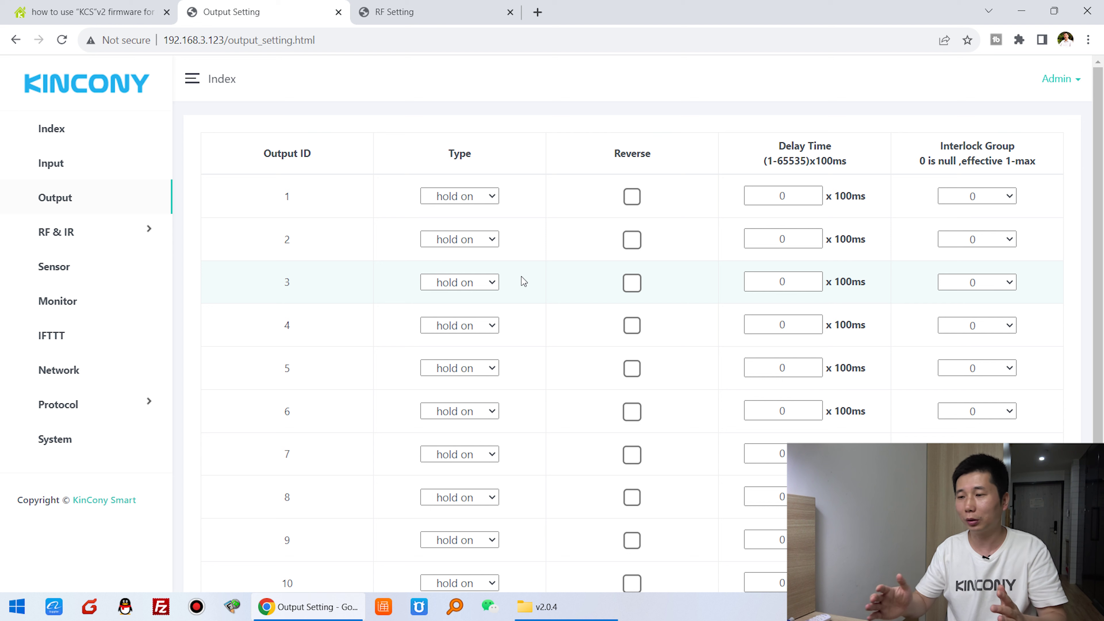
{"action": "left_click", "coordinate": [476, 199]}
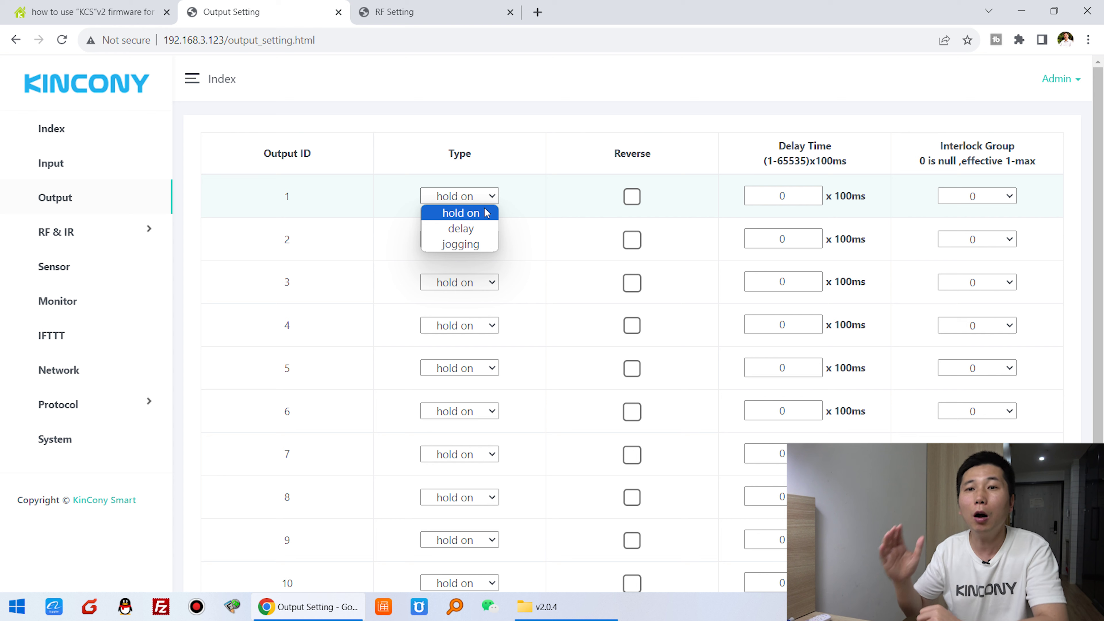
{"action": "left_click", "coordinate": [491, 237]}
{"action": "left_click", "coordinate": [755, 199]}
{"action": "double_click", "coordinate": [754, 199]}
{"action": "type", "text": "10"}
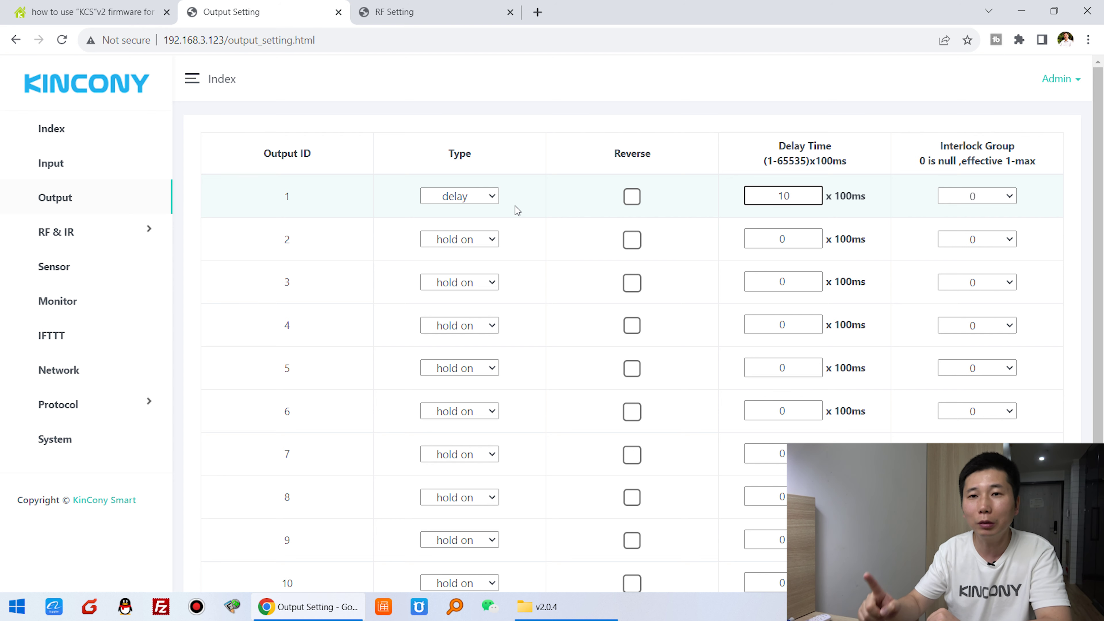
{"action": "left_click", "coordinate": [495, 201]}
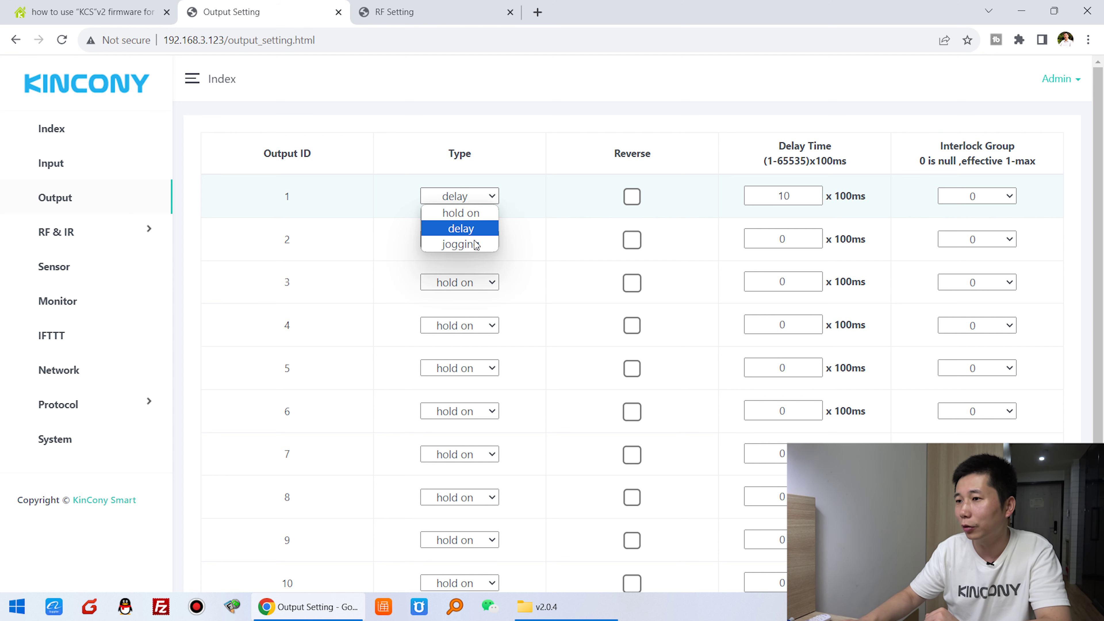
{"action": "left_click", "coordinate": [529, 204]}
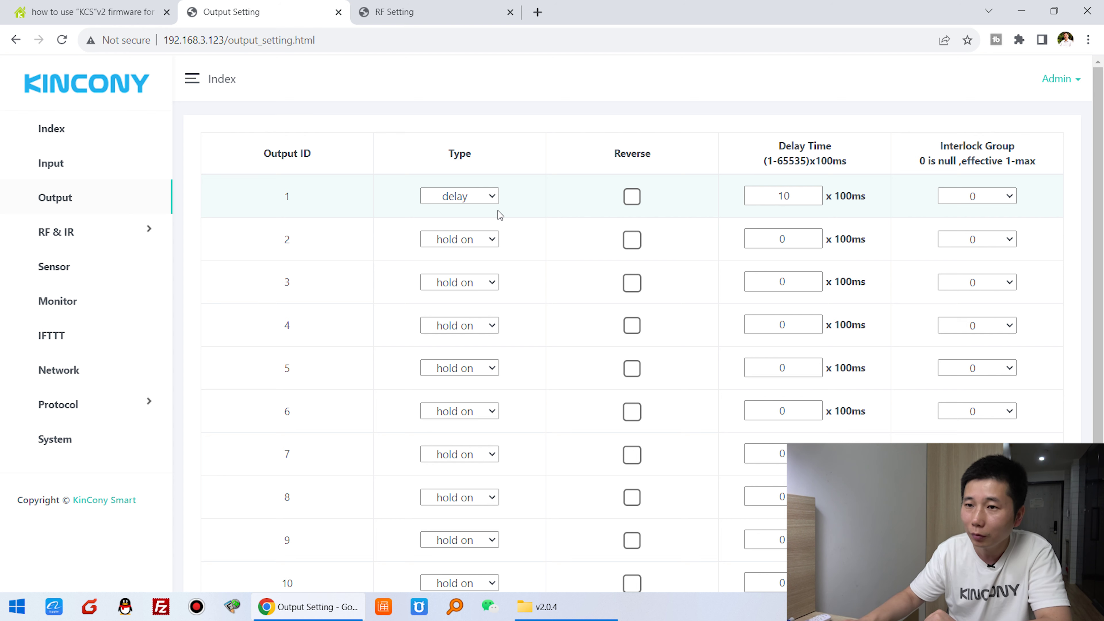
View the RF settings of the KC868_A16S board
{"action": "left_click", "coordinate": [76, 233]}
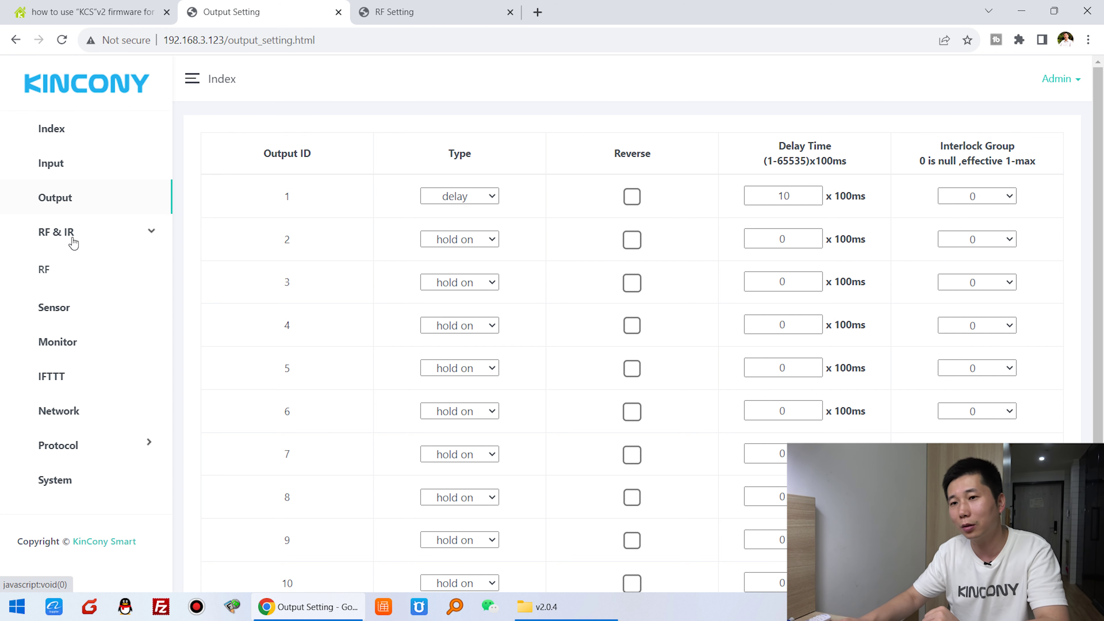
{"action": "left_click", "coordinate": [44, 278]}
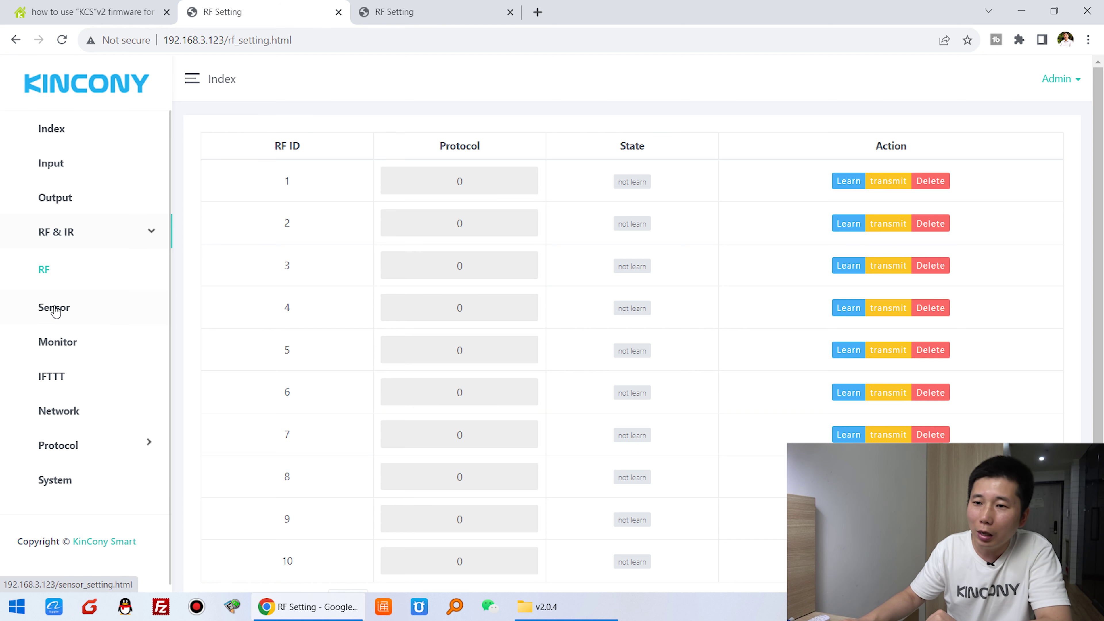
Open the sensor settings and set sensor 1 to type DS18B20 with the unit ℃
{"action": "left_click", "coordinate": [65, 312]}
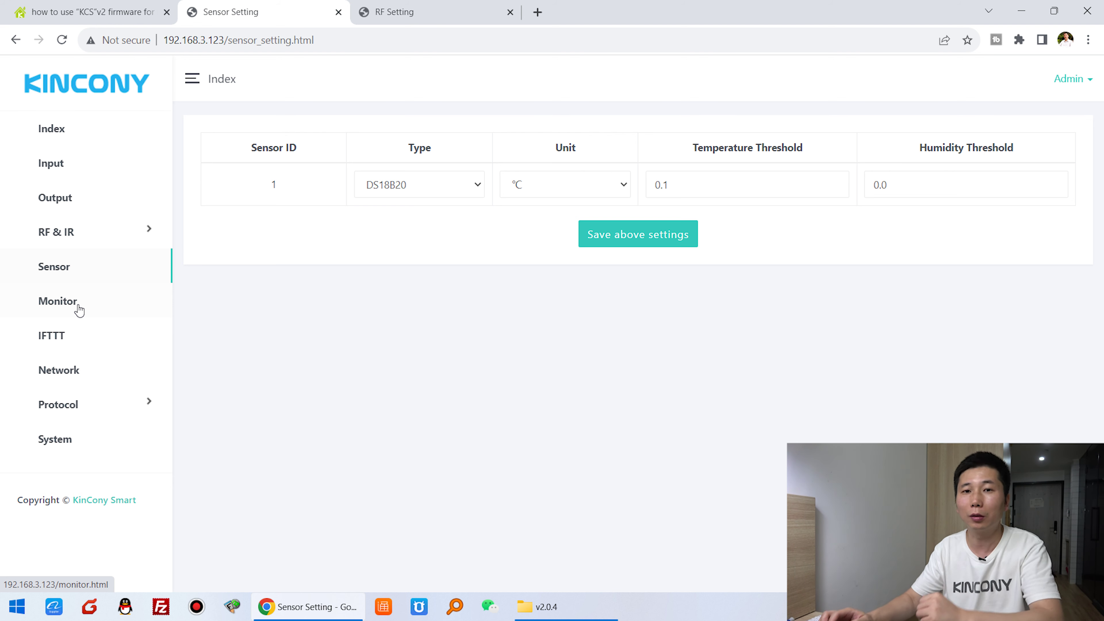
{"action": "left_click", "coordinate": [430, 187]}
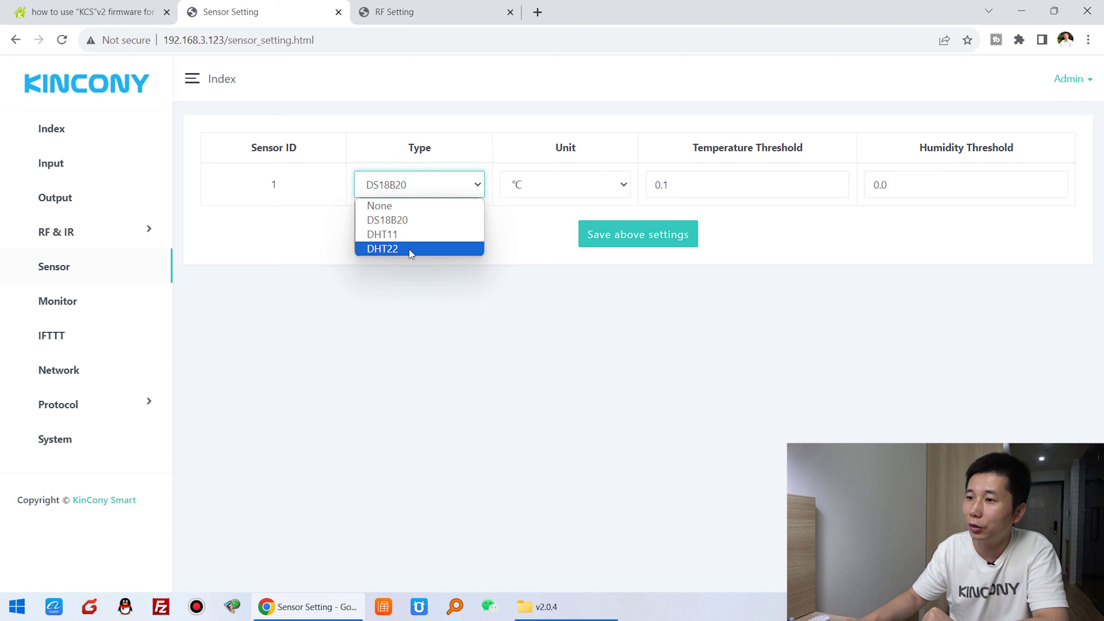
{"action": "left_click", "coordinate": [412, 220]}
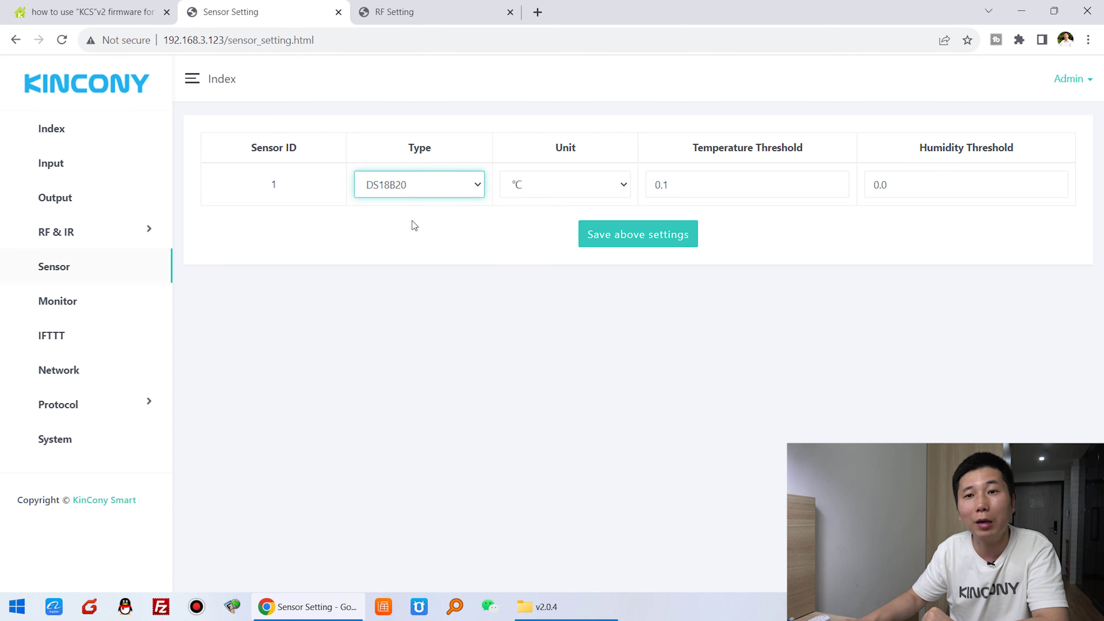
{"action": "left_click", "coordinate": [556, 185]}
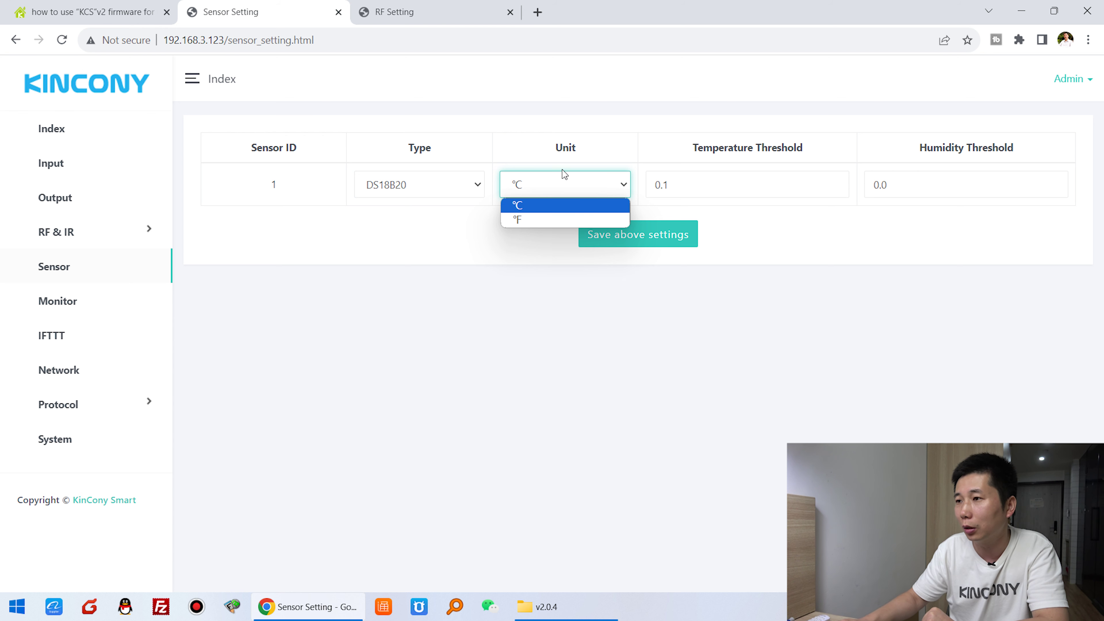
{"action": "left_click", "coordinate": [550, 206]}
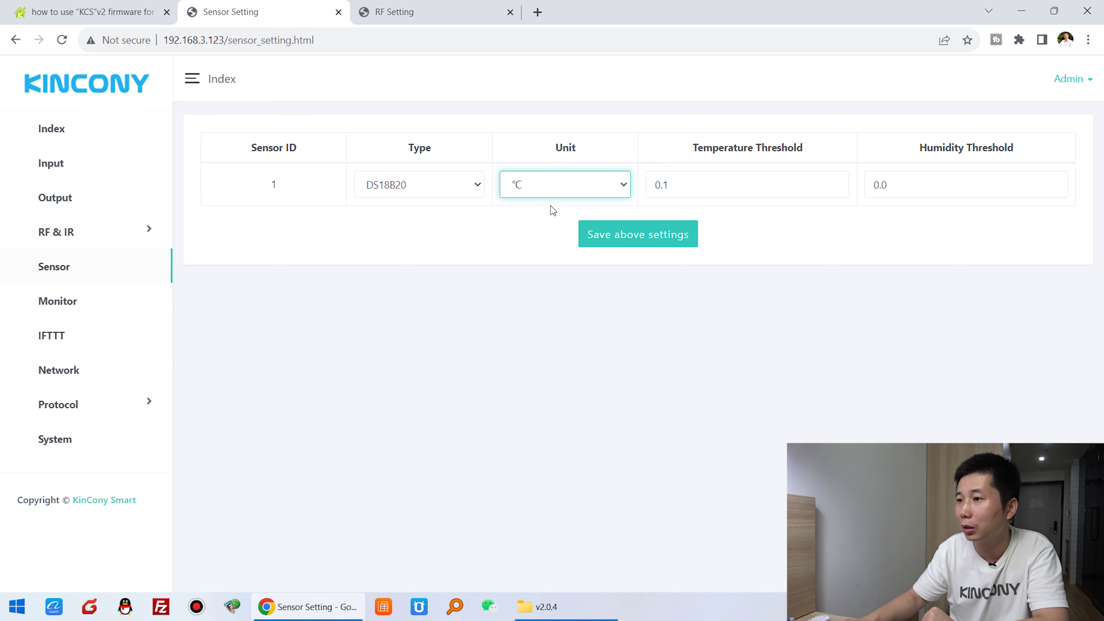
{"action": "left_click", "coordinate": [415, 187]}
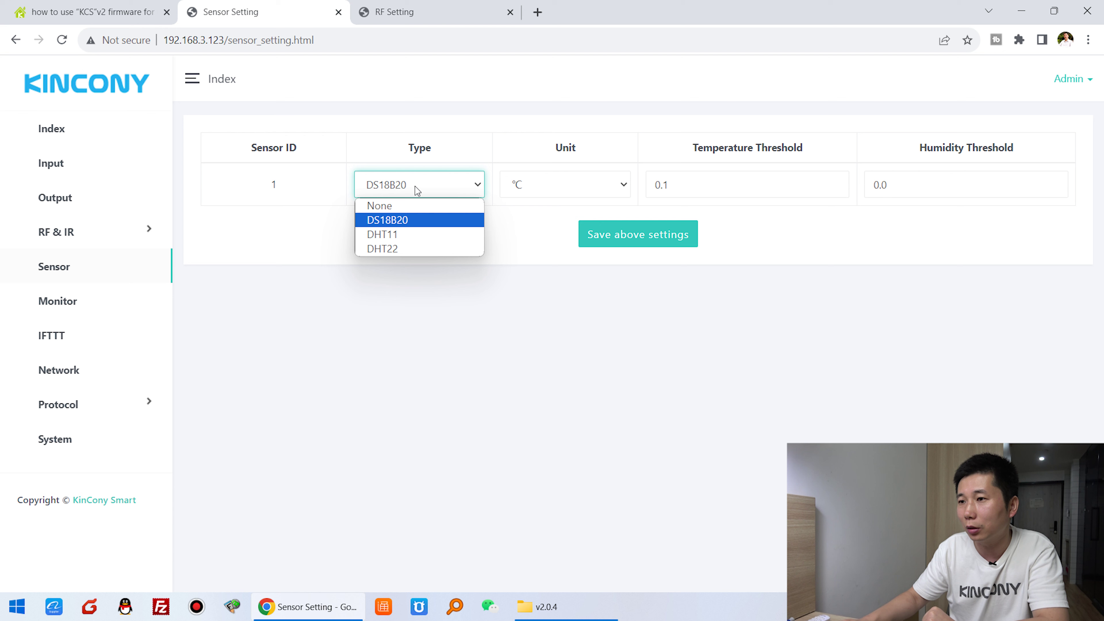
{"action": "left_click", "coordinate": [416, 222]}
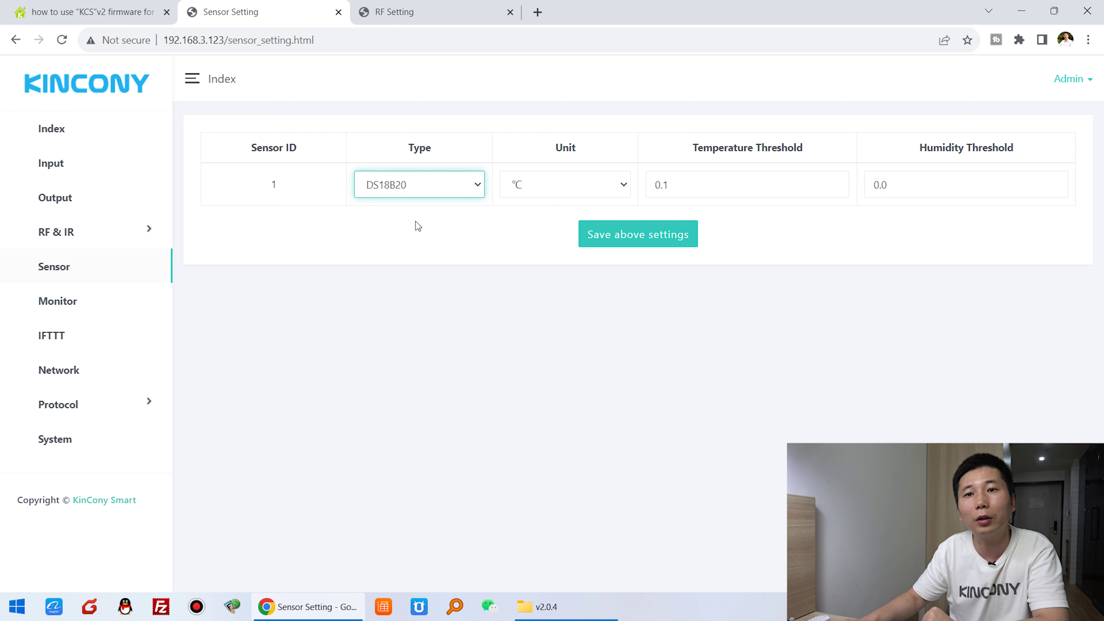
Switch sensor 1 to type DHT11 and return it to DS18B20
{"action": "left_click", "coordinate": [433, 186]}
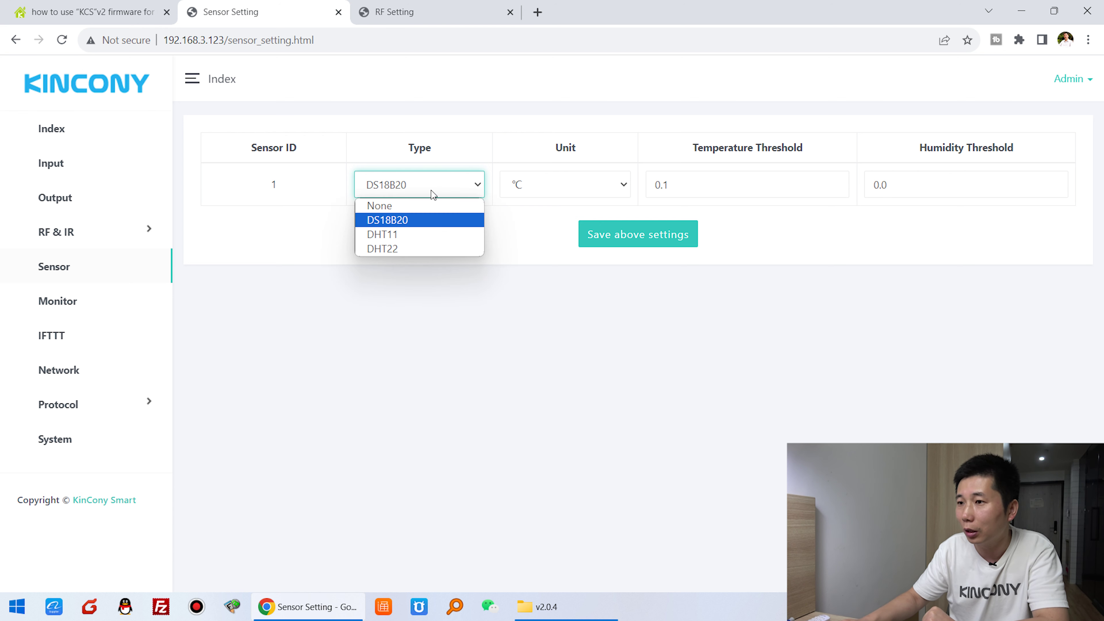
{"action": "left_click", "coordinate": [408, 235]}
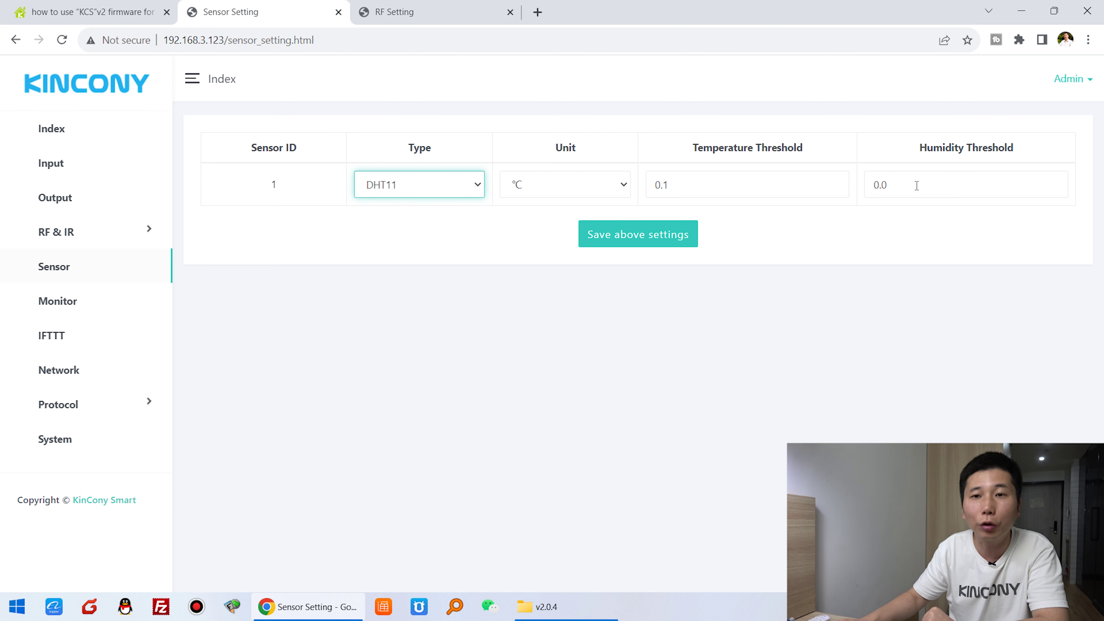
{"action": "left_click", "coordinate": [429, 188]}
{"action": "left_click", "coordinate": [419, 218]}
Review the temperature threshold of sensor 1
{"action": "left_click", "coordinate": [722, 184]}
{"action": "double_click", "coordinate": [698, 184]}
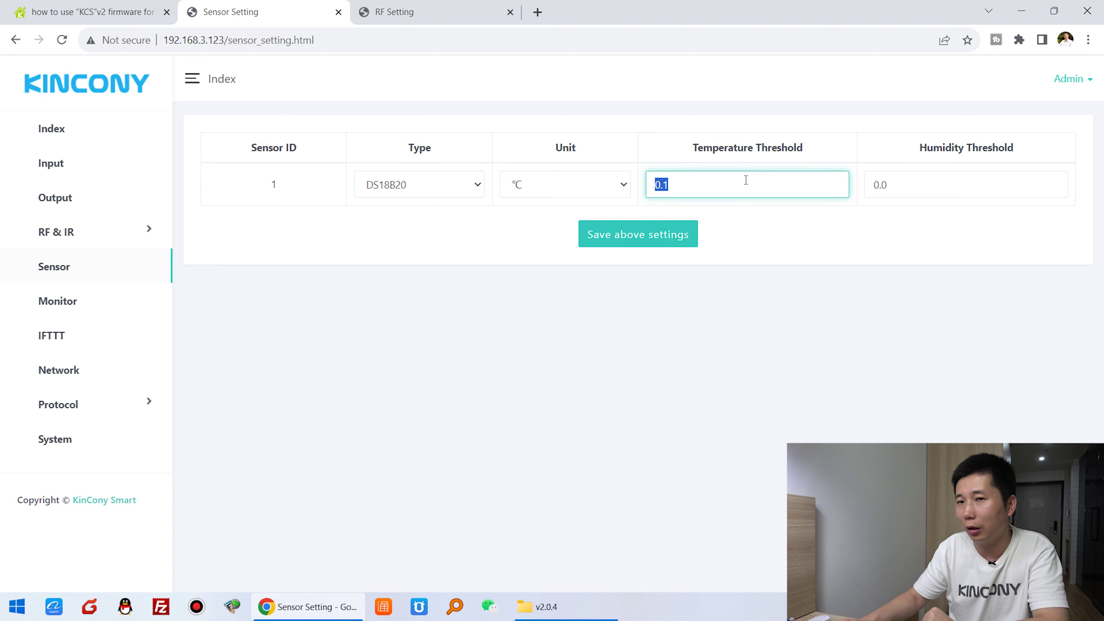
{"action": "left_click", "coordinate": [684, 185]}
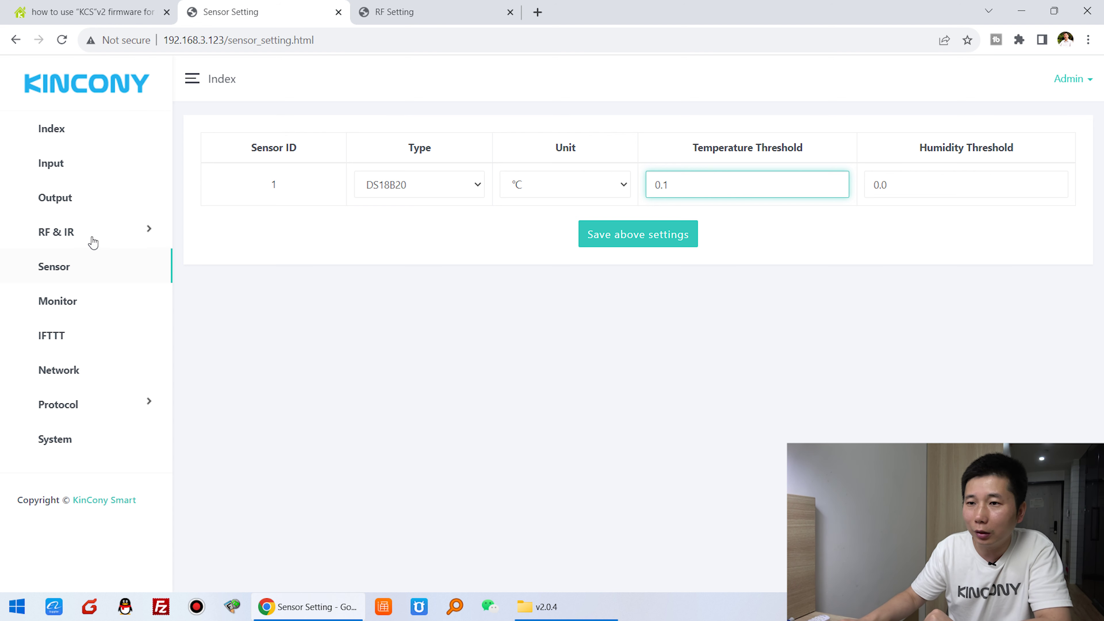
Open the monitor page and examine the temperature reading of sensor channel 1
{"action": "left_click", "coordinate": [59, 308]}
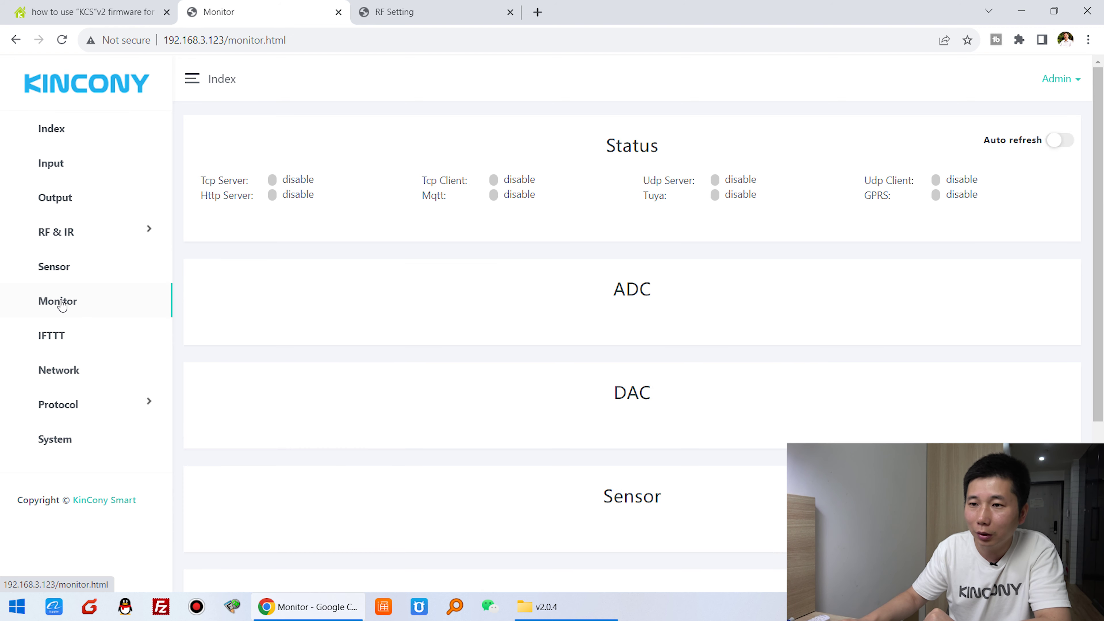
{"action": "scroll", "coordinate": [569, 228], "scroll_direction": "down", "scroll_amount": 3}
{"action": "scroll", "coordinate": [572, 226], "scroll_direction": "down", "scroll_amount": 5}
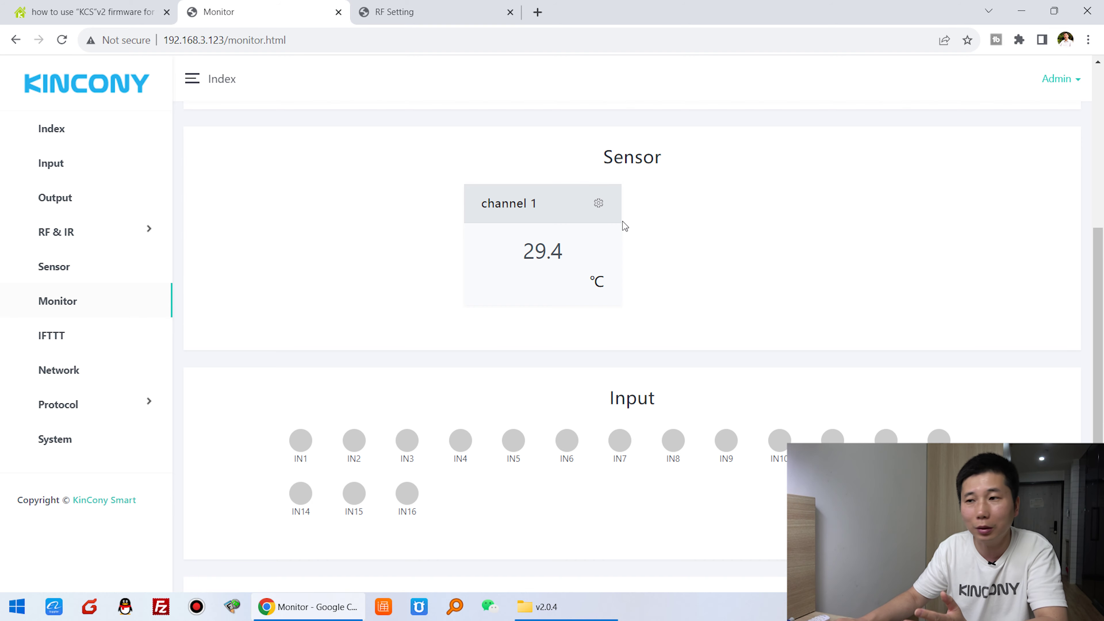
{"action": "scroll", "coordinate": [623, 222], "scroll_direction": "down", "scroll_amount": 3}
{"action": "scroll", "coordinate": [622, 223], "scroll_direction": "up", "scroll_amount": 5}
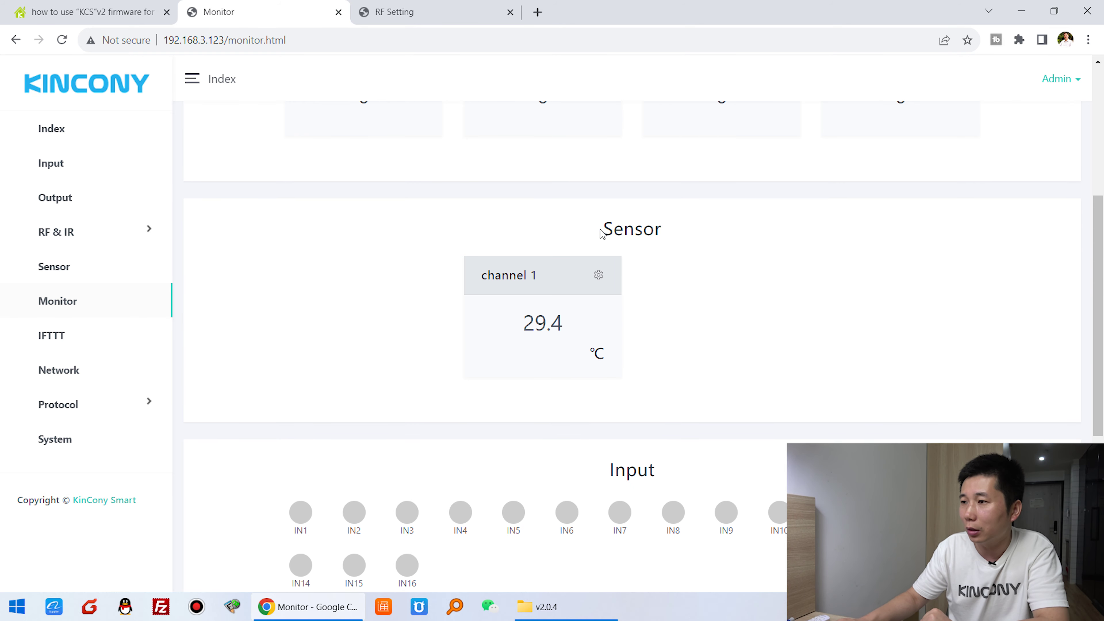
{"action": "left_click_drag", "start_coordinate": [602, 229], "coordinate": [665, 239]}
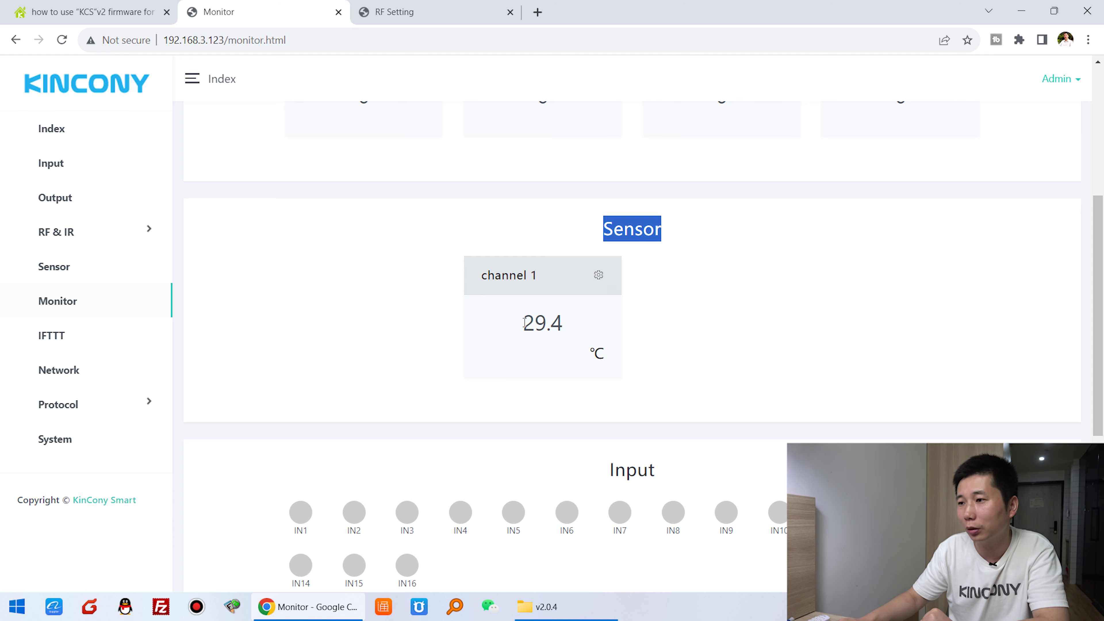
{"action": "left_click_drag", "start_coordinate": [524, 323], "coordinate": [567, 322]}
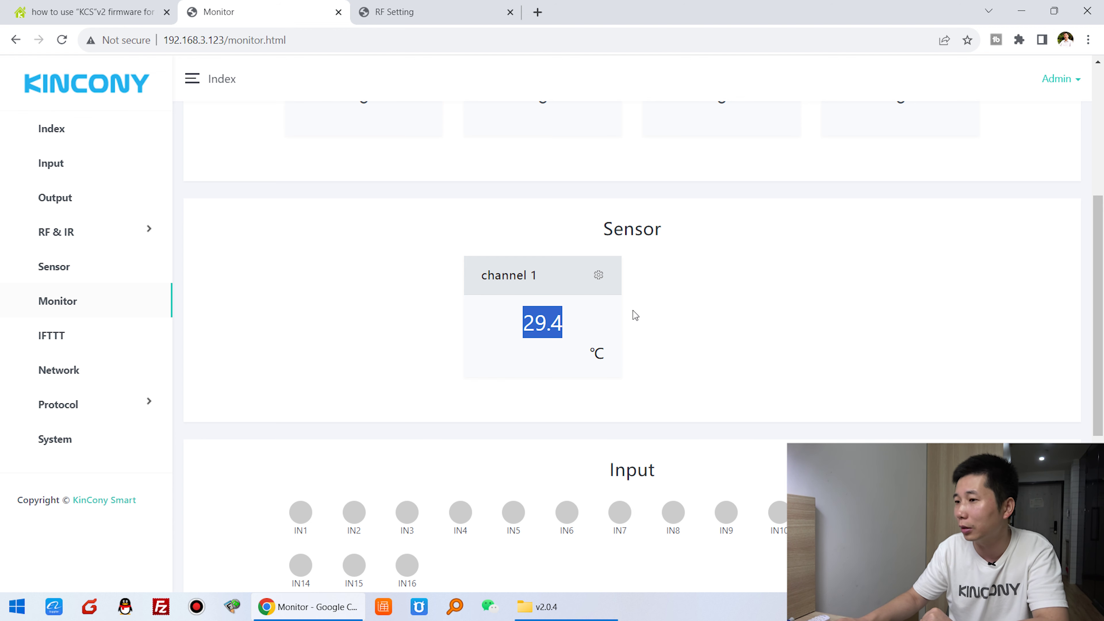
Review the protocol status section, then the ADC channels, the sensor reading and the digital input indicators
{"action": "scroll", "coordinate": [635, 311], "scroll_direction": "up", "scroll_amount": 5}
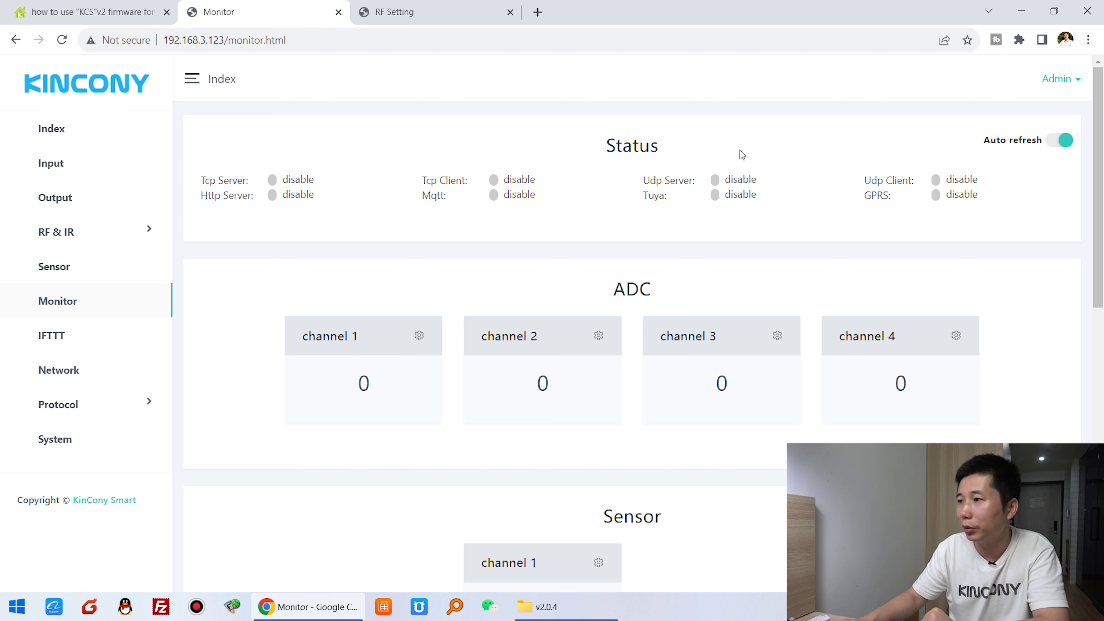
{"action": "left_click_drag", "start_coordinate": [195, 181], "coordinate": [969, 181]}
{"action": "left_click_drag", "start_coordinate": [207, 195], "coordinate": [976, 193]}
{"action": "left_click", "coordinate": [657, 197]}
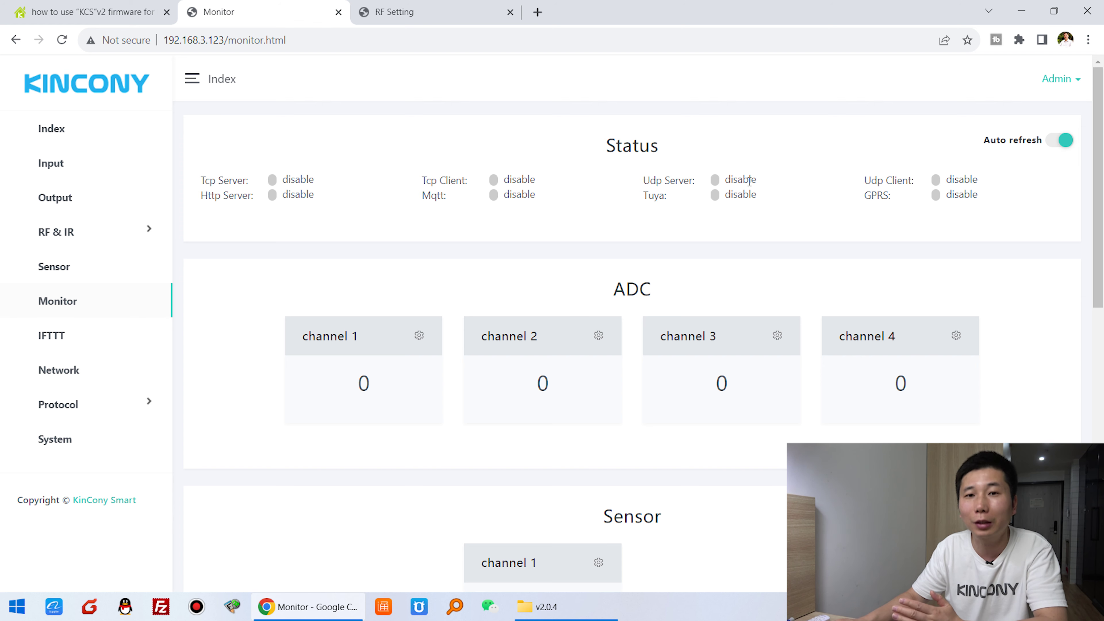
{"action": "scroll", "coordinate": [674, 263], "scroll_direction": "down", "scroll_amount": 2}
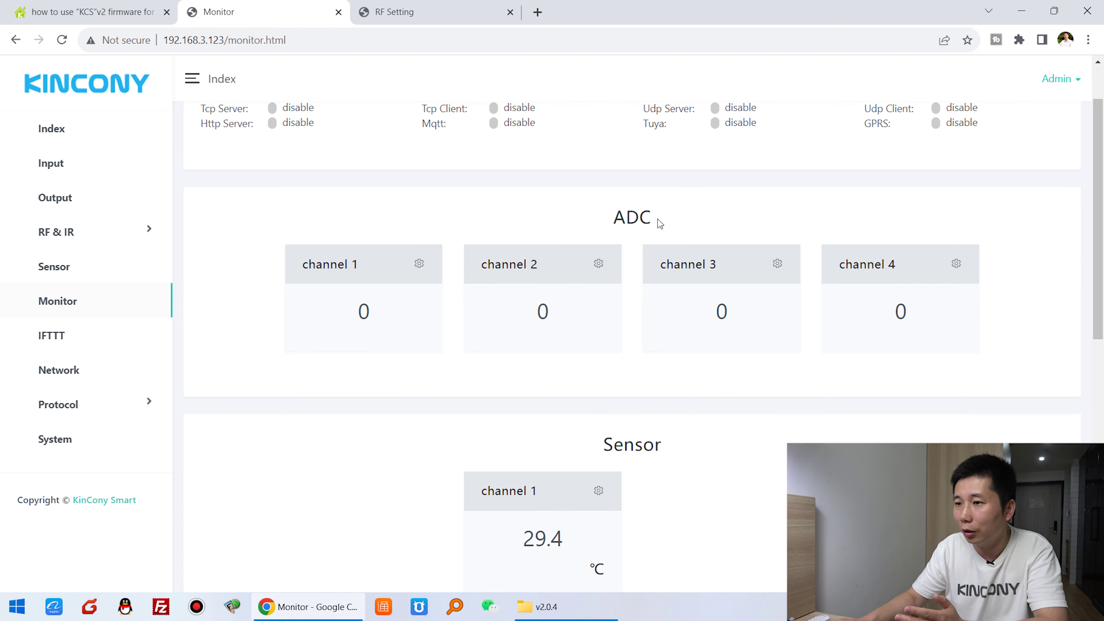
{"action": "scroll", "coordinate": [452, 258], "scroll_direction": "down", "scroll_amount": 2}
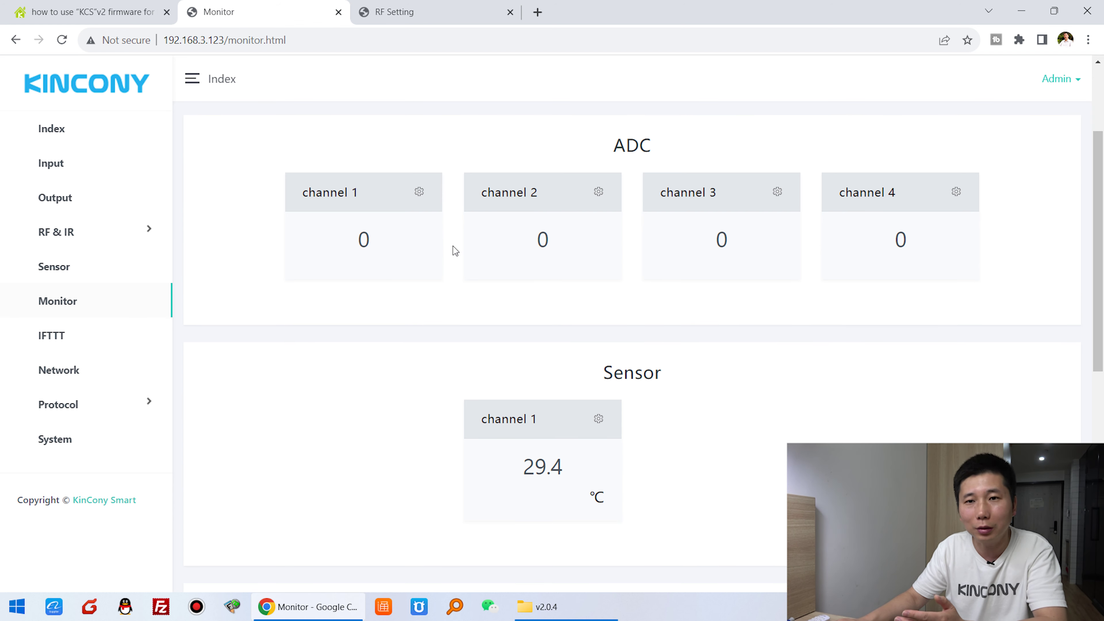
{"action": "scroll", "coordinate": [453, 246], "scroll_direction": "down", "scroll_amount": 6}
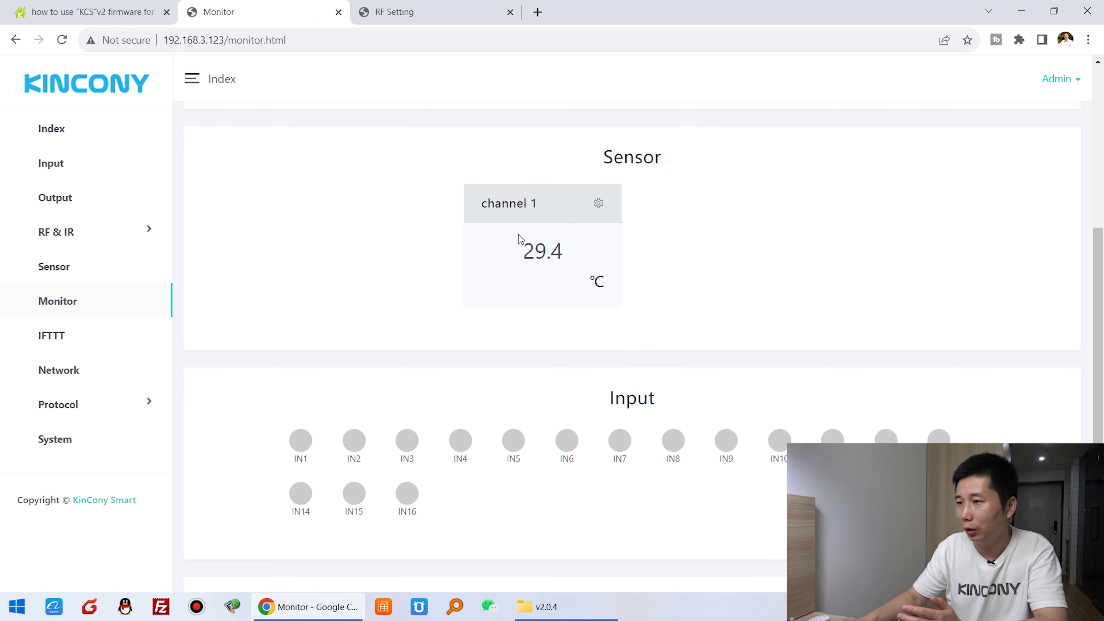
{"action": "scroll", "coordinate": [558, 236], "scroll_direction": "down", "scroll_amount": 4}
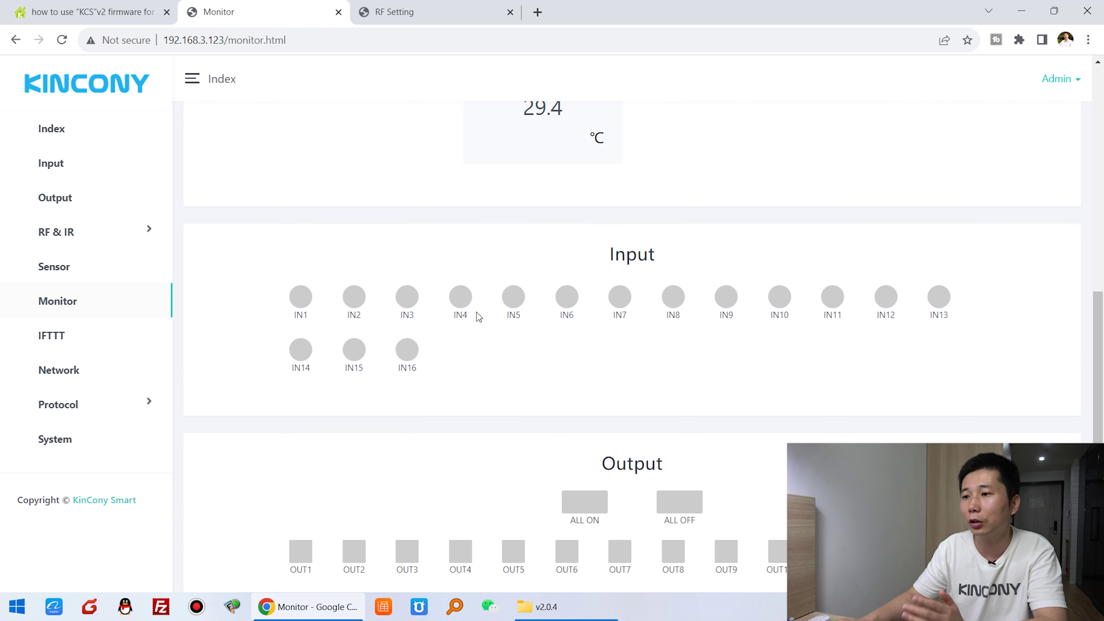
Test the output controls by switching OUT1 on and off and toggling OUT2 twice
{"action": "scroll", "coordinate": [482, 315], "scroll_direction": "down", "scroll_amount": 3}
{"action": "left_click", "coordinate": [303, 453]}
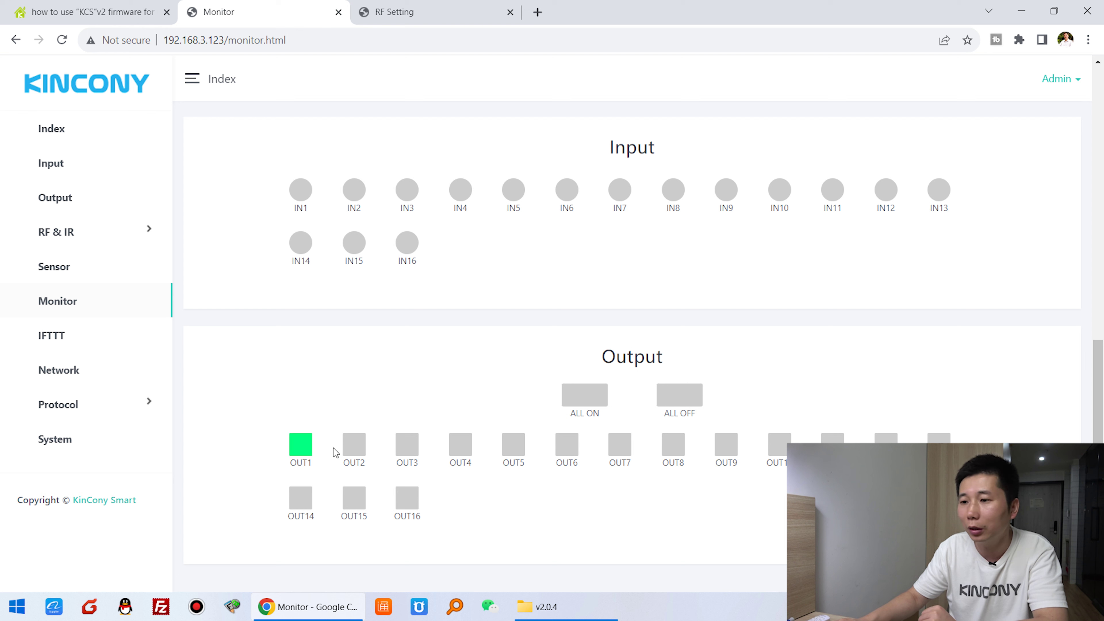
{"action": "left_click", "coordinate": [353, 453]}
{"action": "left_click", "coordinate": [353, 453]}
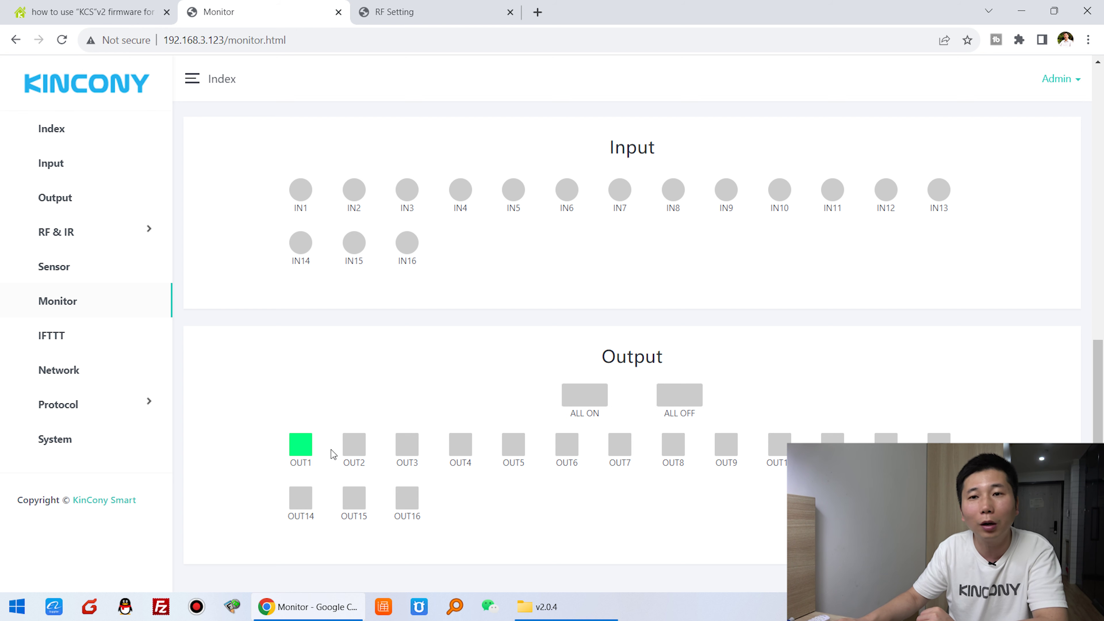
{"action": "left_click", "coordinate": [296, 454]}
{"action": "right_click", "coordinate": [304, 461]}
{"action": "left_click", "coordinate": [298, 468]}
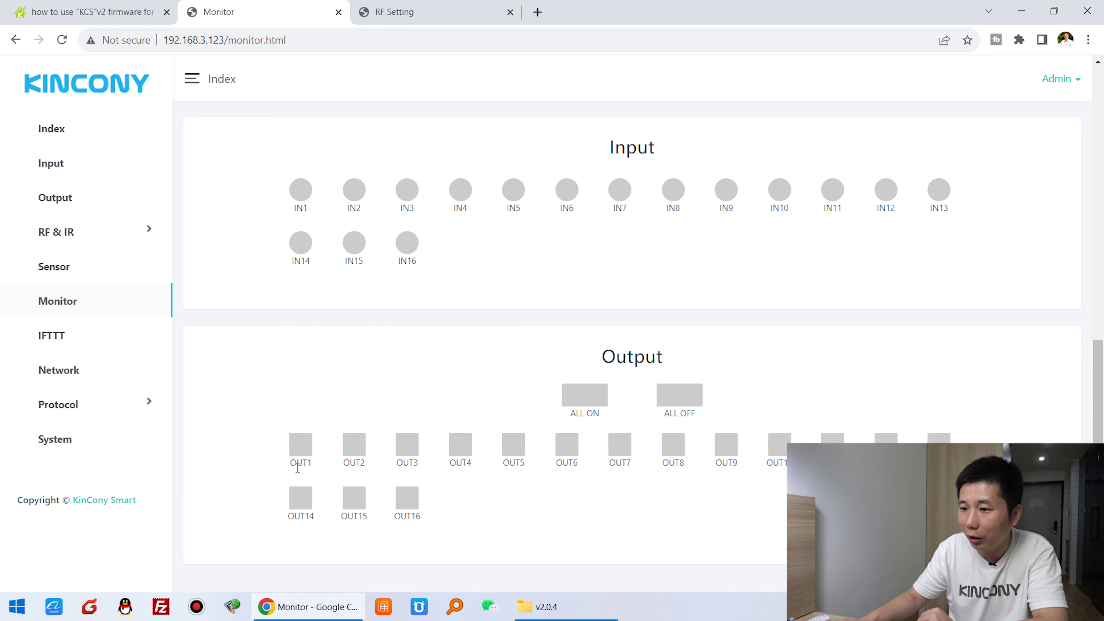
{"action": "double_click", "coordinate": [309, 462]}
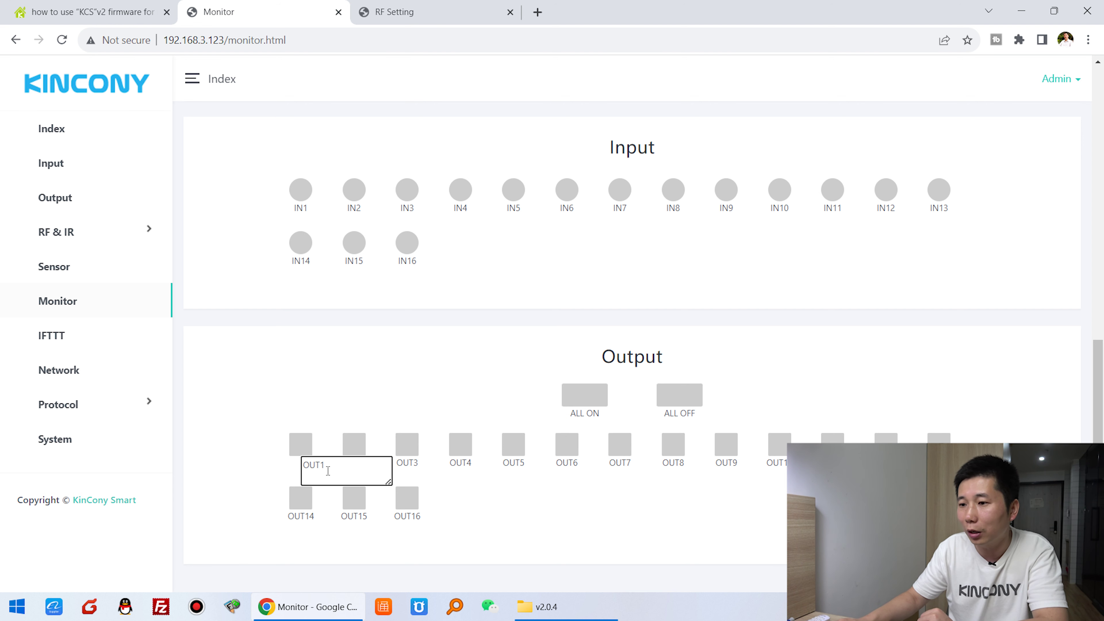
{"action": "left_click", "coordinate": [287, 460]}
Rename output OUT2 as OUT22 on the monitor page
{"action": "double_click", "coordinate": [354, 462]}
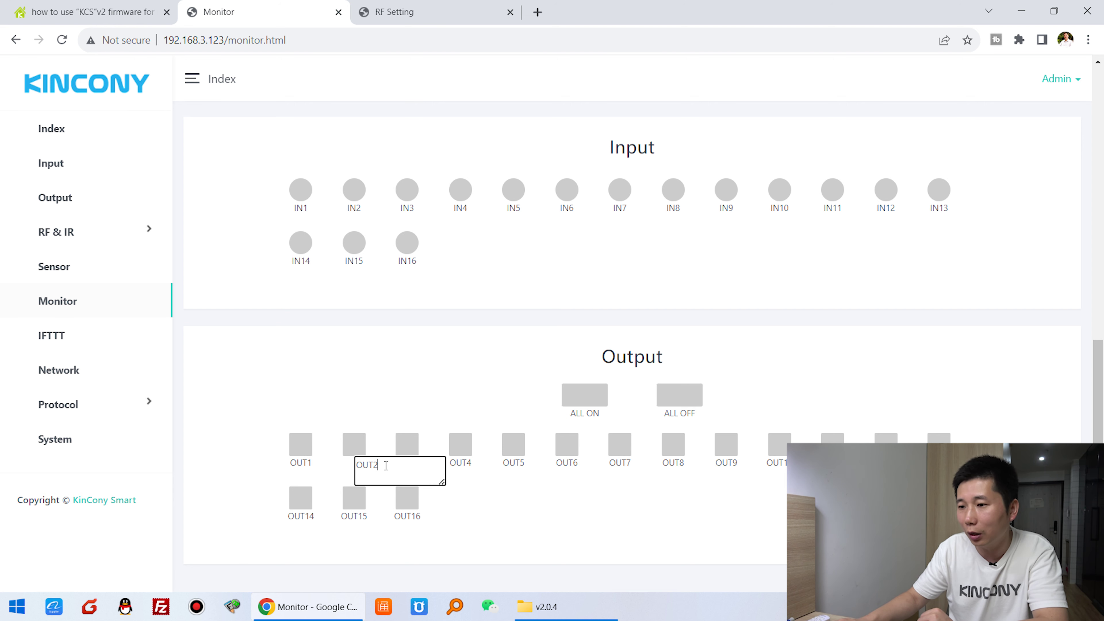
{"action": "left_click", "coordinate": [390, 465]}
{"action": "type", "text": "2222"}
{"action": "key", "text": "BackSpace"}
{"action": "key", "text": "BackSpace"}
{"action": "key", "text": "BackSpace"}
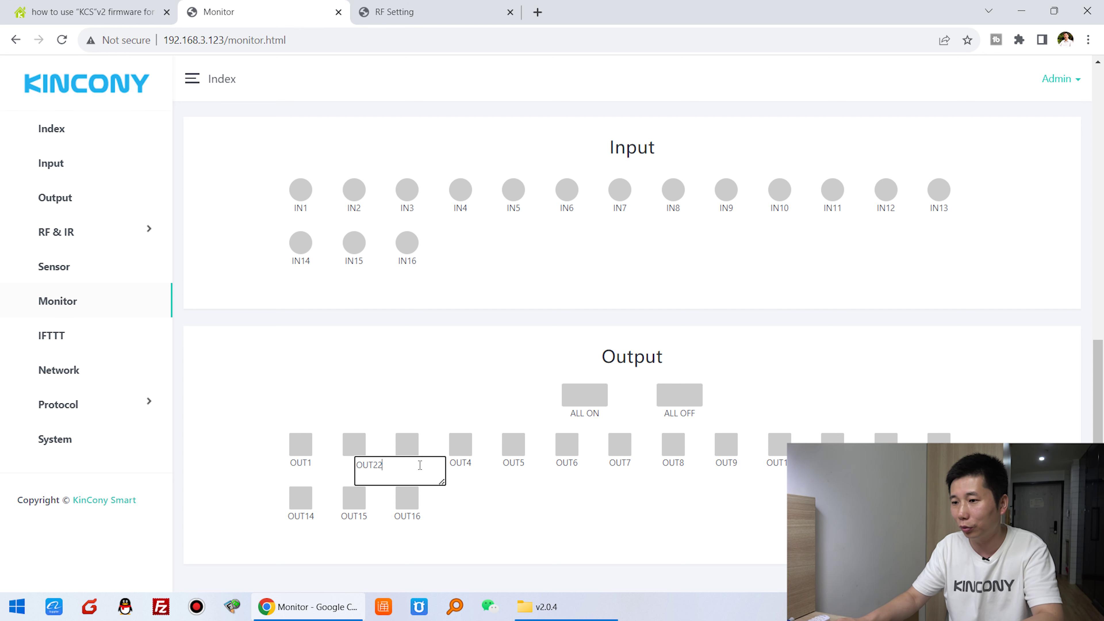
{"action": "left_click", "coordinate": [382, 407]}
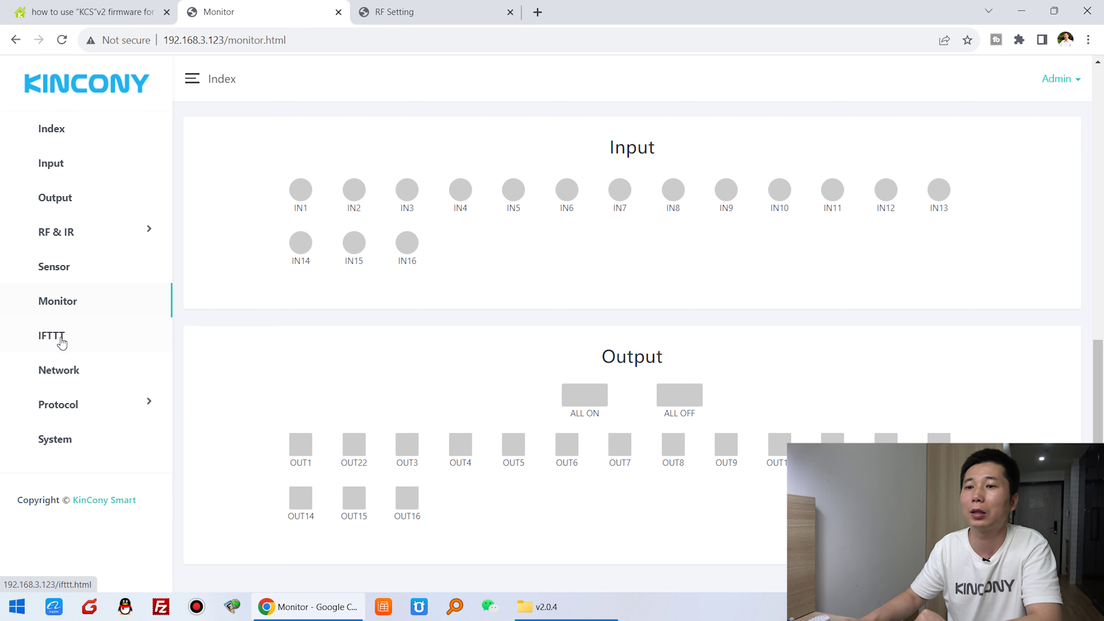
Open the network settings and review the LAN section and the available WIFI modes
{"action": "left_click", "coordinate": [65, 373]}
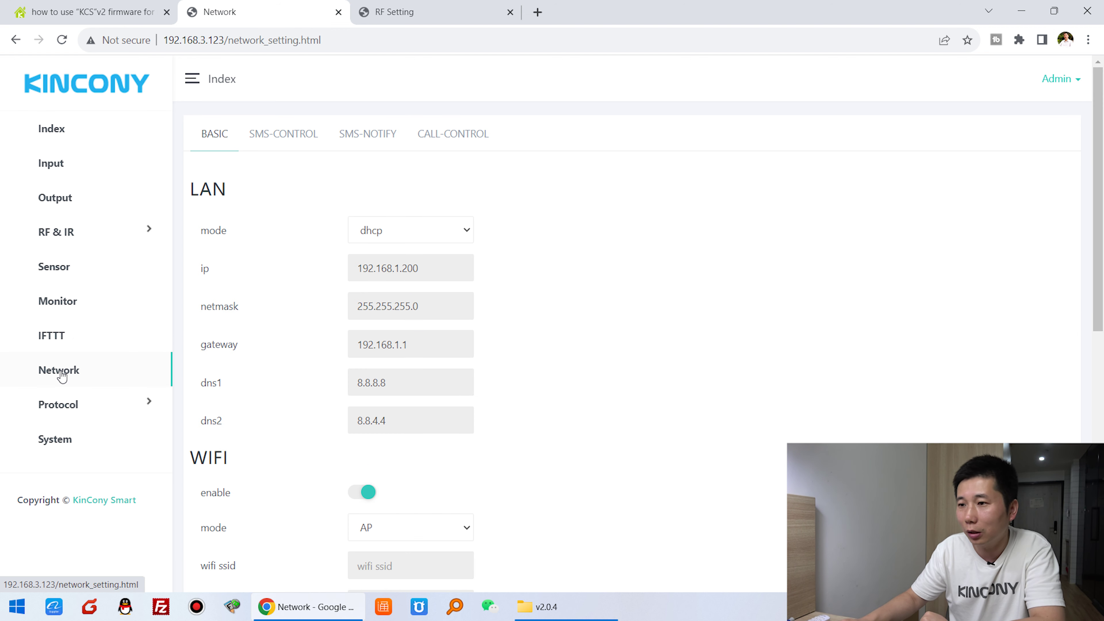
{"action": "scroll", "coordinate": [426, 274], "scroll_direction": "down", "scroll_amount": 1}
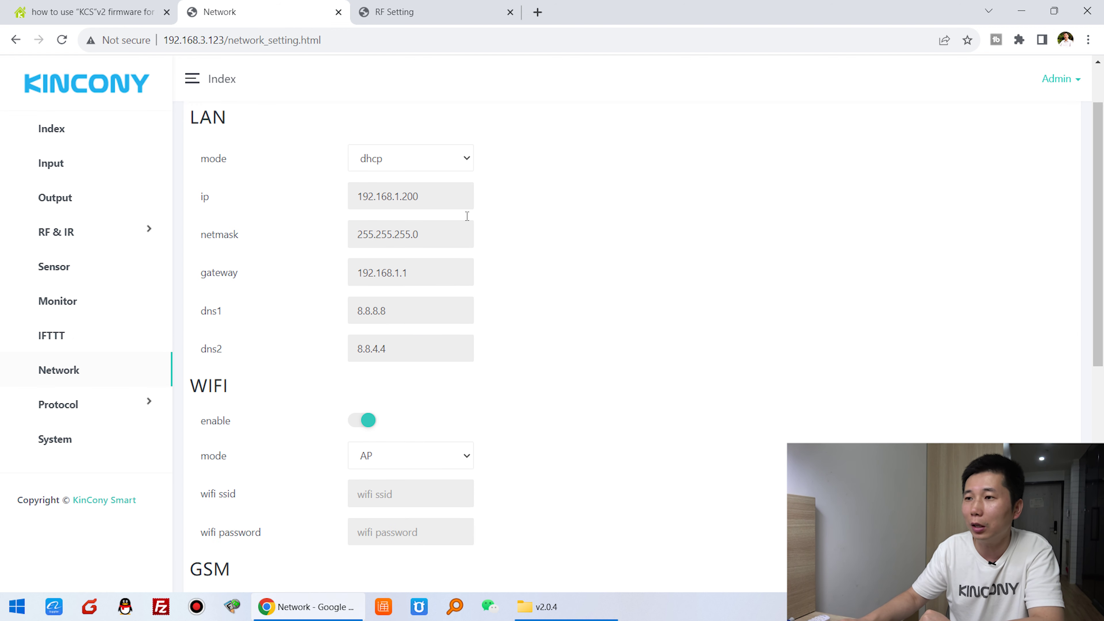
{"action": "scroll", "coordinate": [454, 279], "scroll_direction": "down", "scroll_amount": 2}
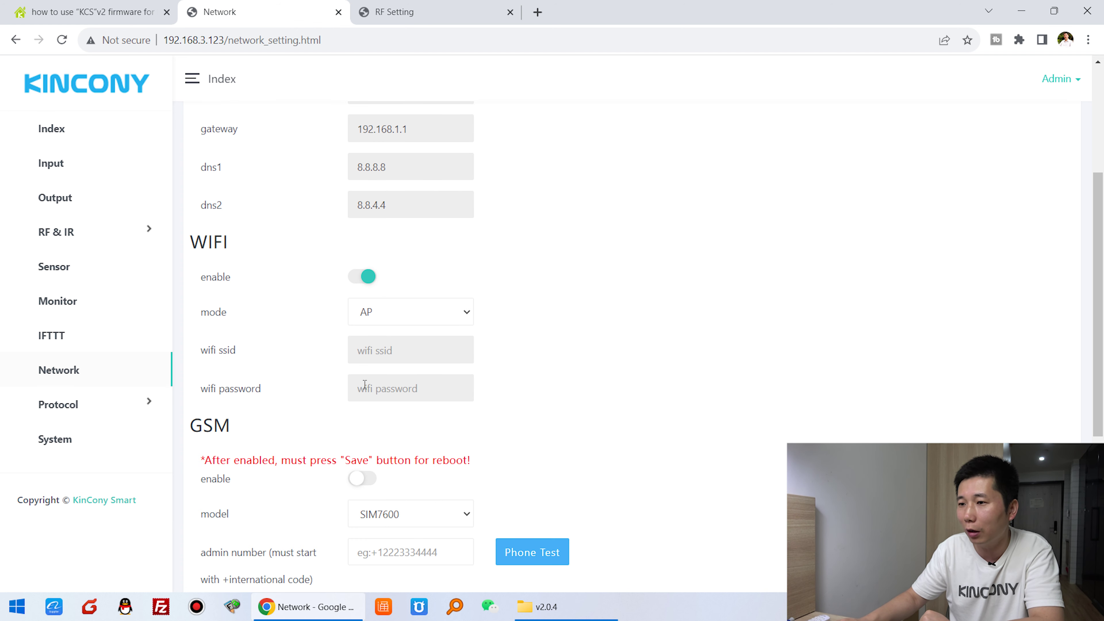
{"action": "left_click", "coordinate": [407, 314]}
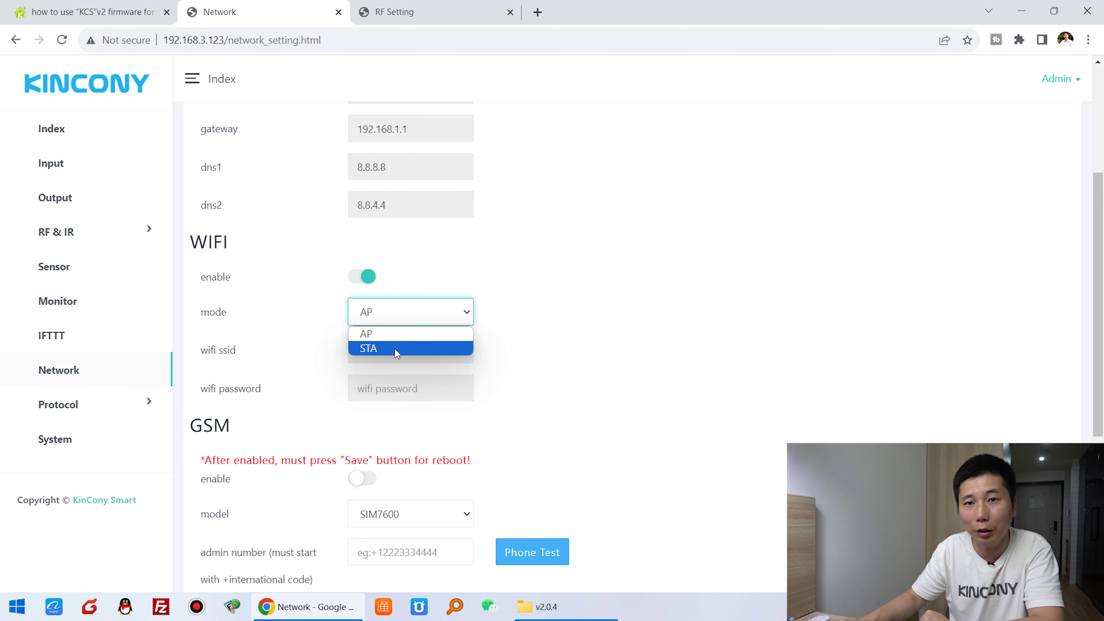
{"action": "left_click", "coordinate": [419, 314]}
{"action": "left_click", "coordinate": [551, 319]}
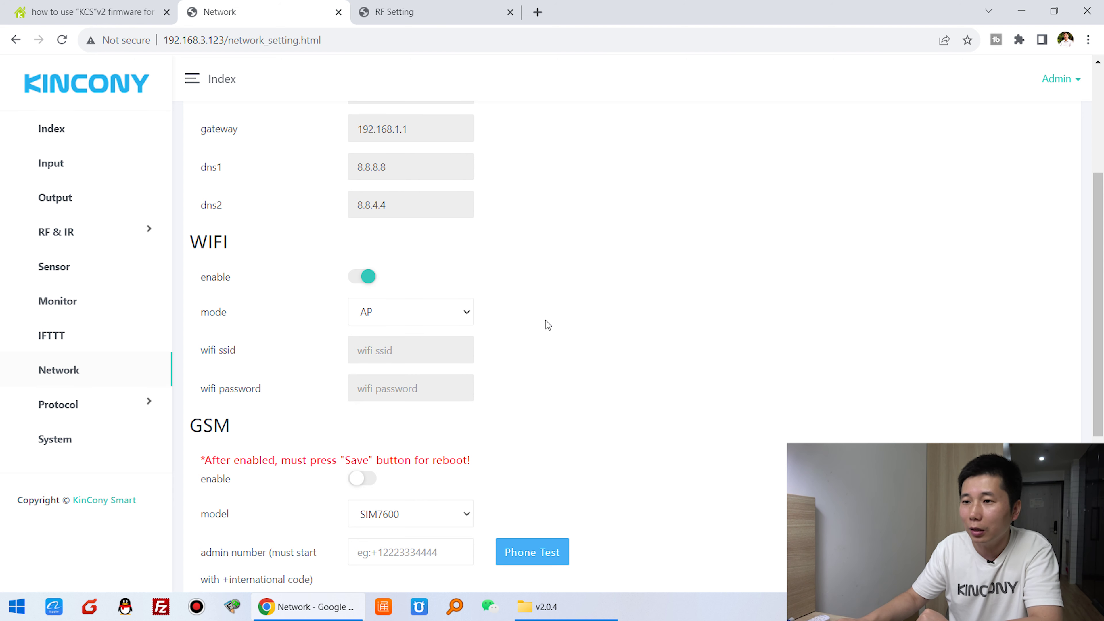
Examine the GSM section of the network settings, including its enable switch, model and admin number fields
{"action": "scroll", "coordinate": [548, 325], "scroll_direction": "down", "scroll_amount": 3}
{"action": "scroll", "coordinate": [391, 261], "scroll_direction": "down", "scroll_amount": 2}
{"action": "left_click_drag", "start_coordinate": [190, 210], "coordinate": [240, 210]}
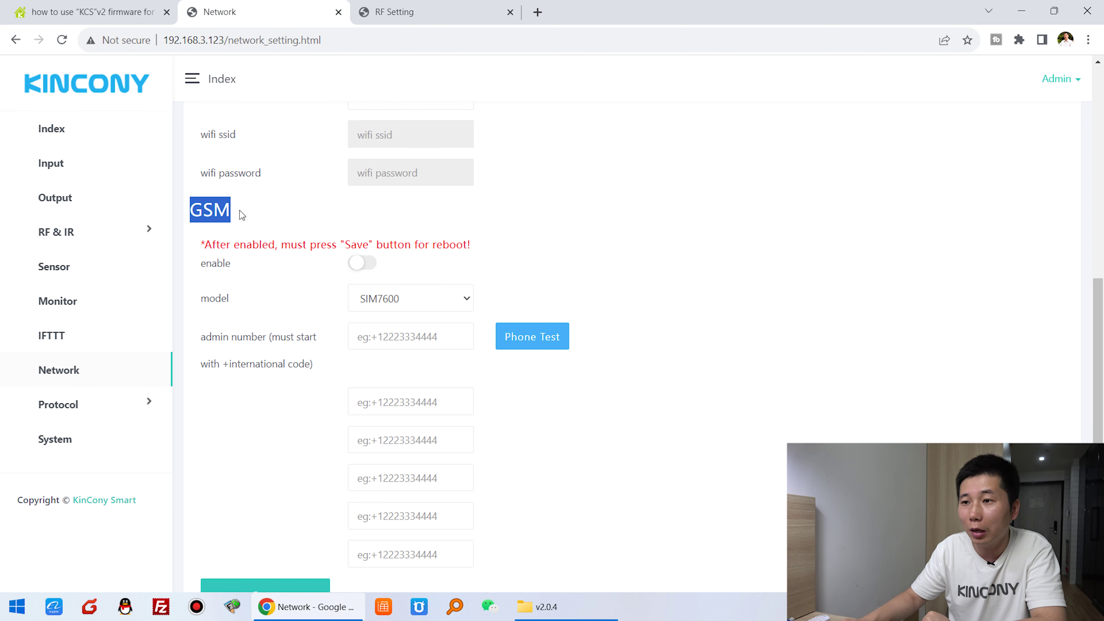
{"action": "left_click", "coordinate": [301, 215]}
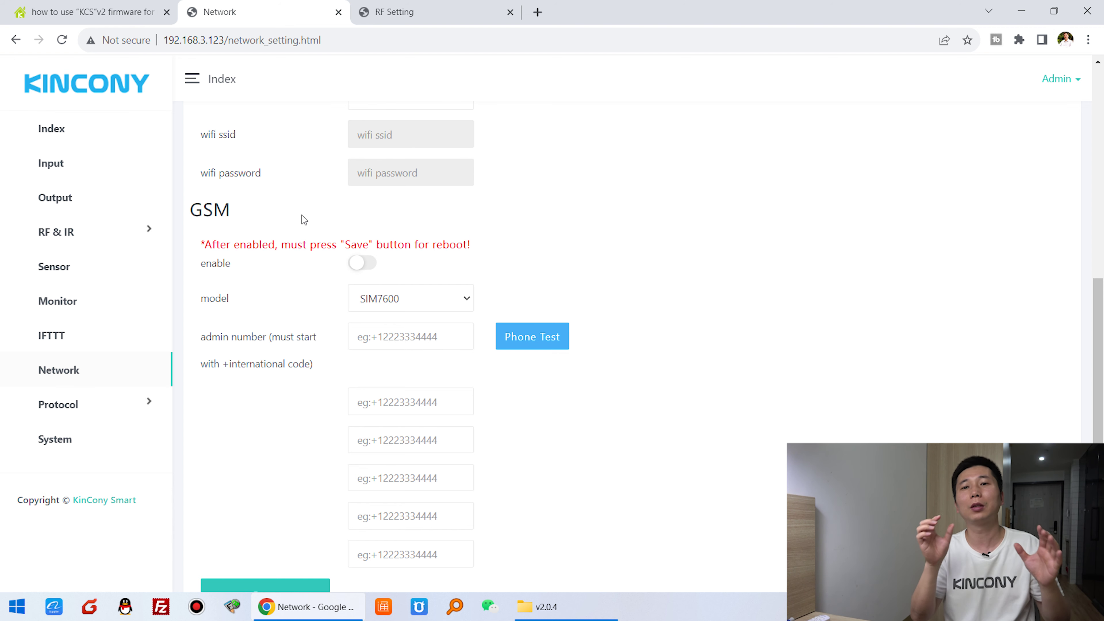
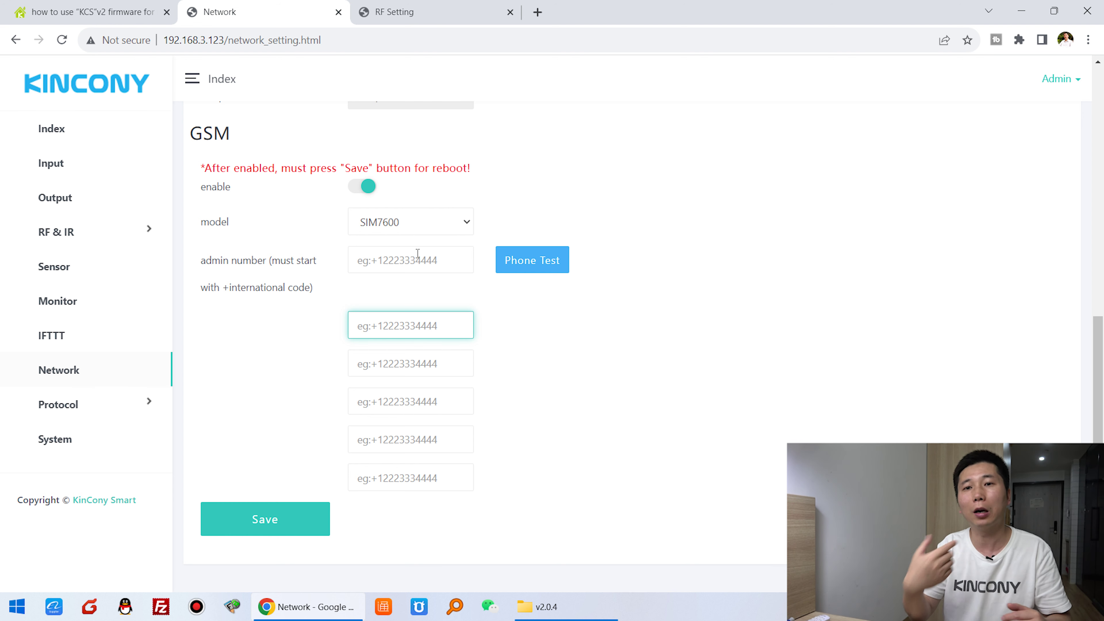
Return to the start of the network settings and open the SMS control page to view its message table
{"action": "scroll", "coordinate": [547, 282], "scroll_direction": "up", "scroll_amount": 10}
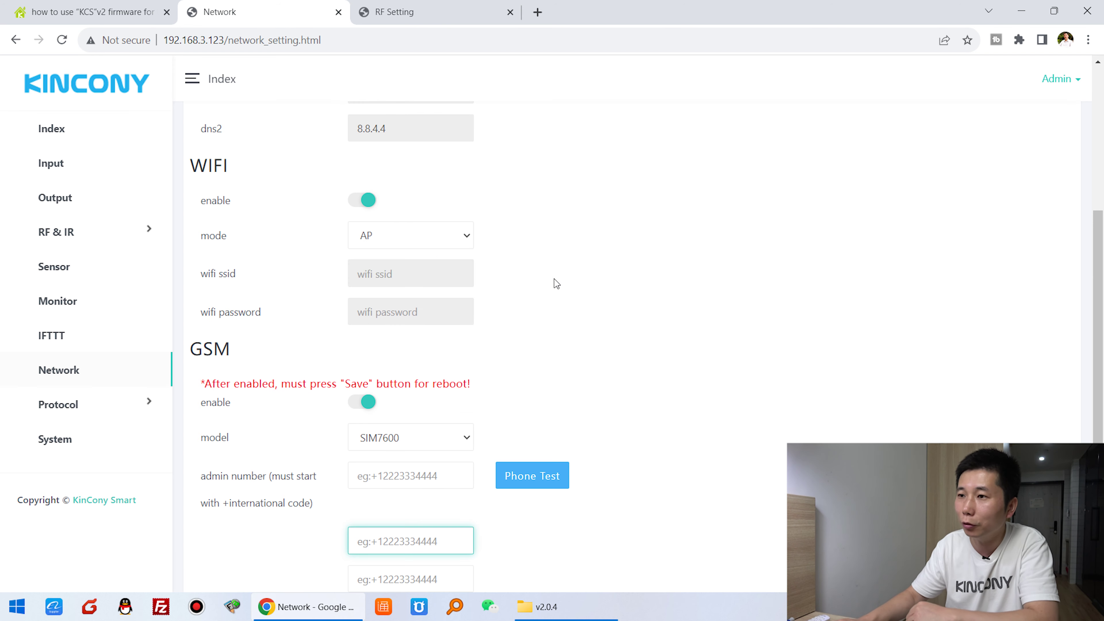
{"action": "scroll", "coordinate": [554, 278], "scroll_direction": "up", "scroll_amount": 3}
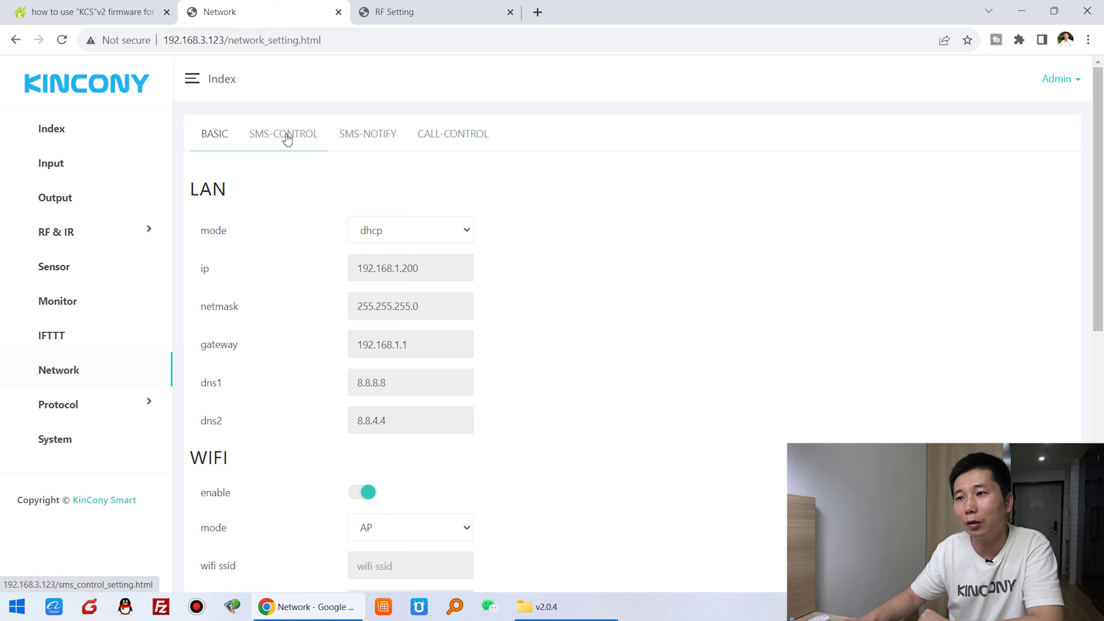
{"action": "left_click", "coordinate": [286, 134]}
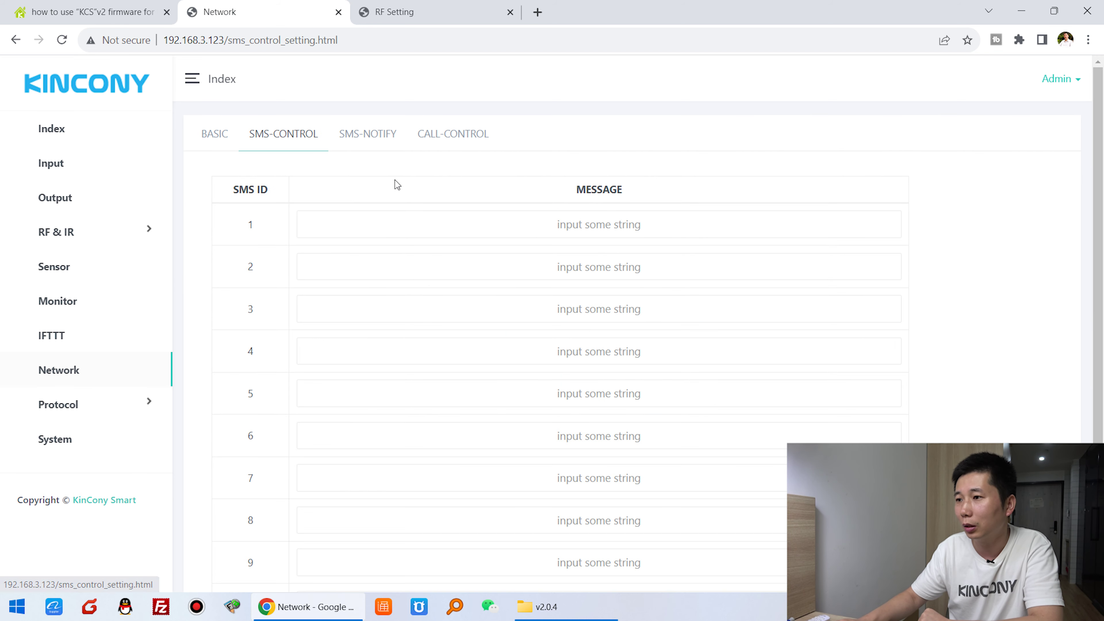
{"action": "scroll", "coordinate": [434, 191], "scroll_direction": "down", "scroll_amount": 2}
Try "turn on relay 1" as the control message for SMS ID 1, and clear the field again
{"action": "left_click", "coordinate": [392, 157]}
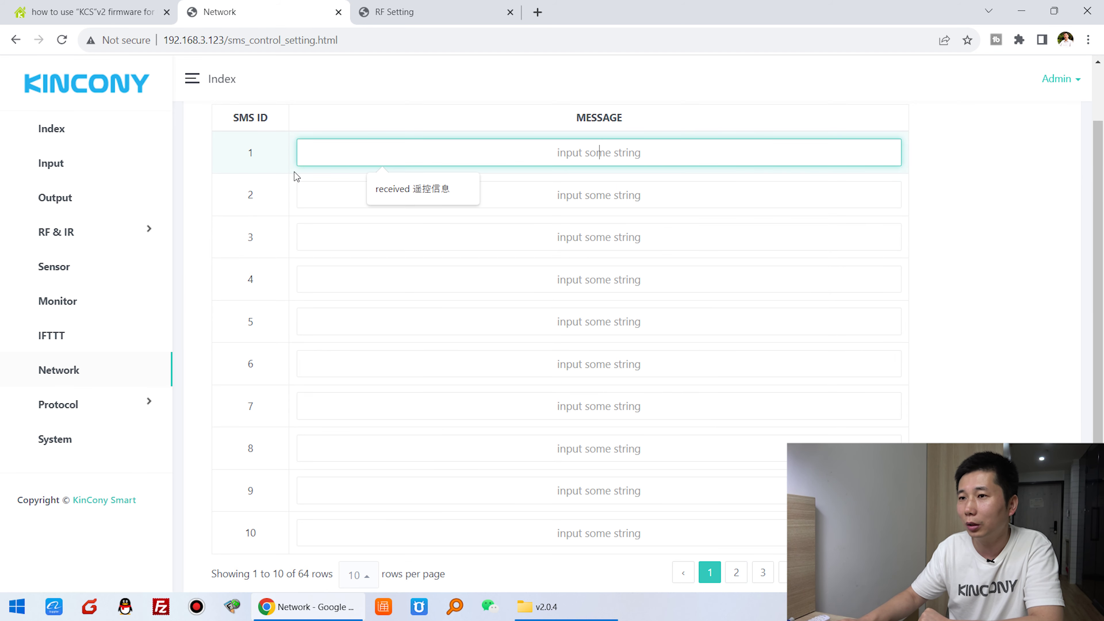
{"action": "scroll", "coordinate": [380, 195], "scroll_direction": "up", "scroll_amount": 2}
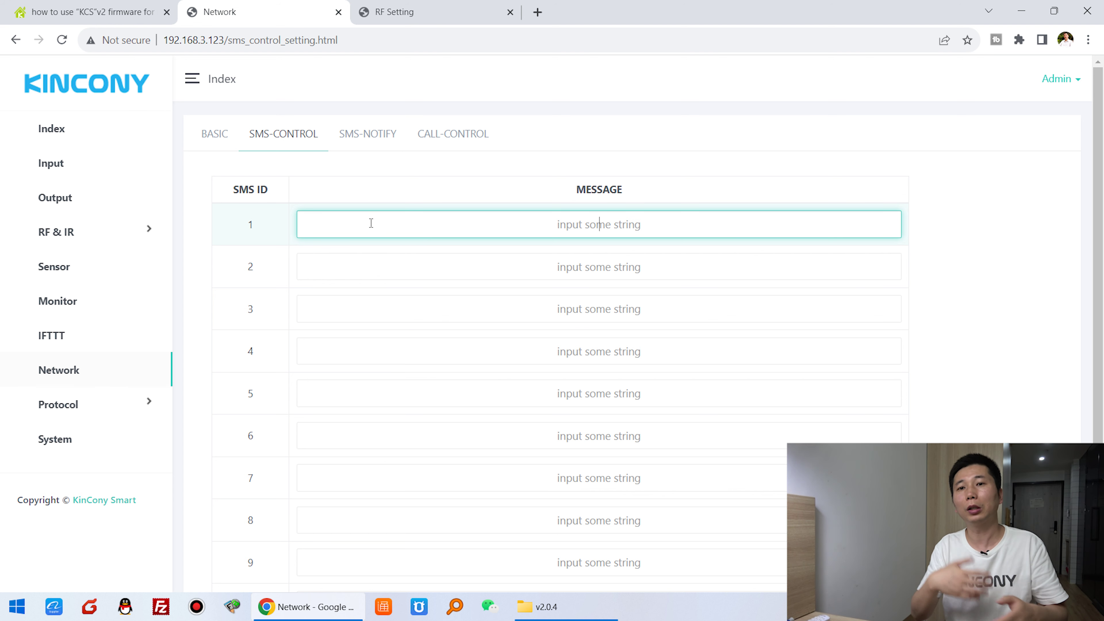
{"action": "type", "text": "turn "}
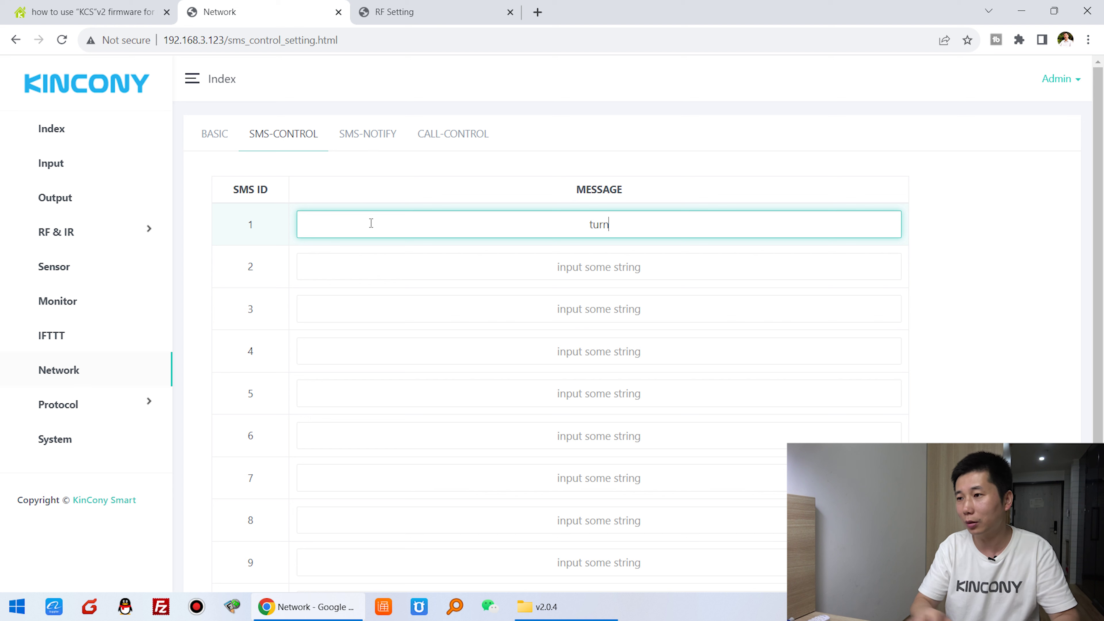
{"action": "type", "text": "on rel"}
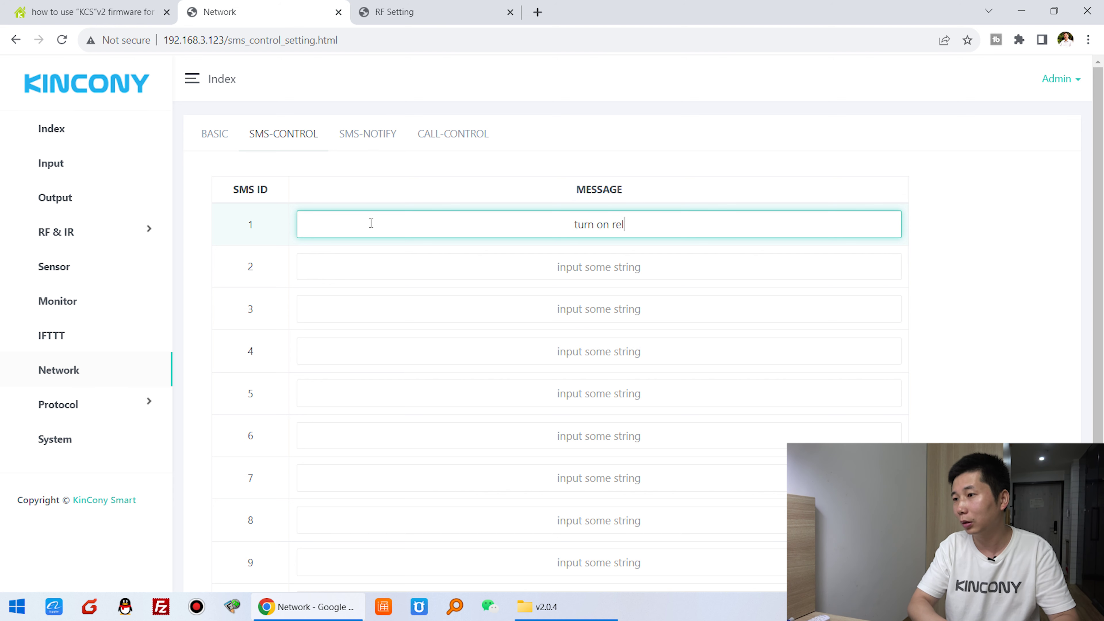
{"action": "type", "text": "ay 1"}
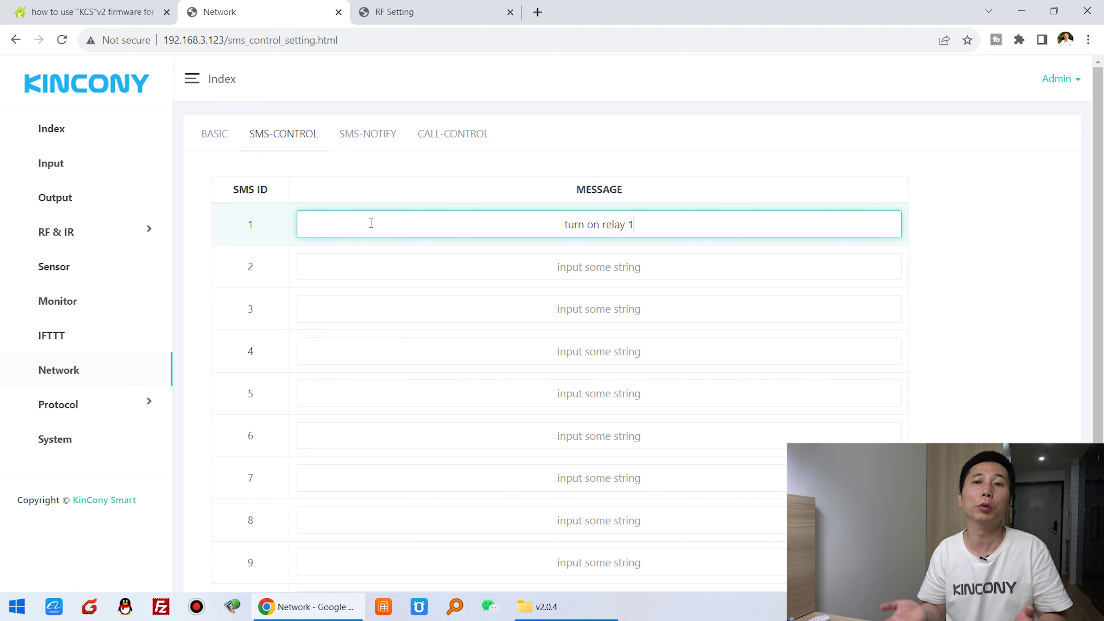
{"action": "triple_click", "coordinate": [676, 224]}
{"action": "key", "text": "BackSpace"}
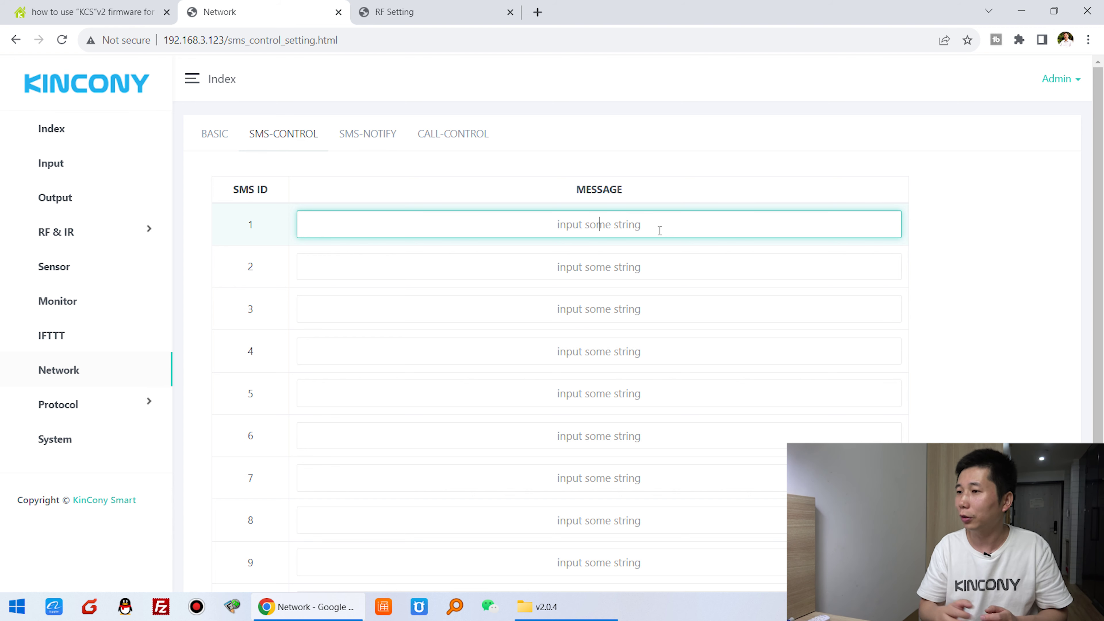
{"action": "left_click", "coordinate": [658, 226]}
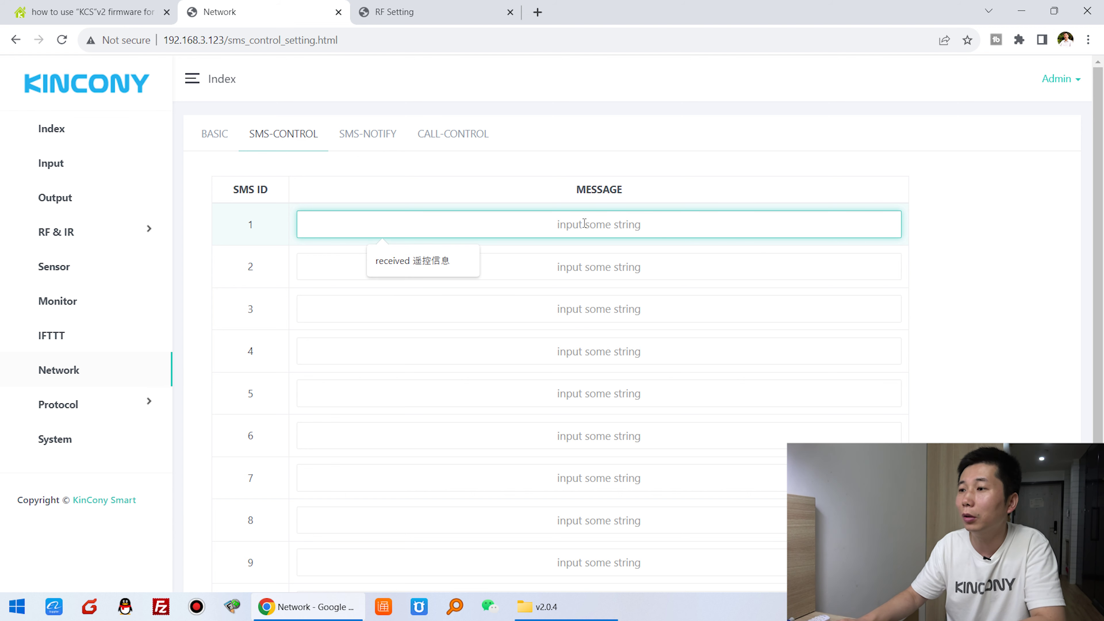
{"action": "left_click", "coordinate": [558, 196]}
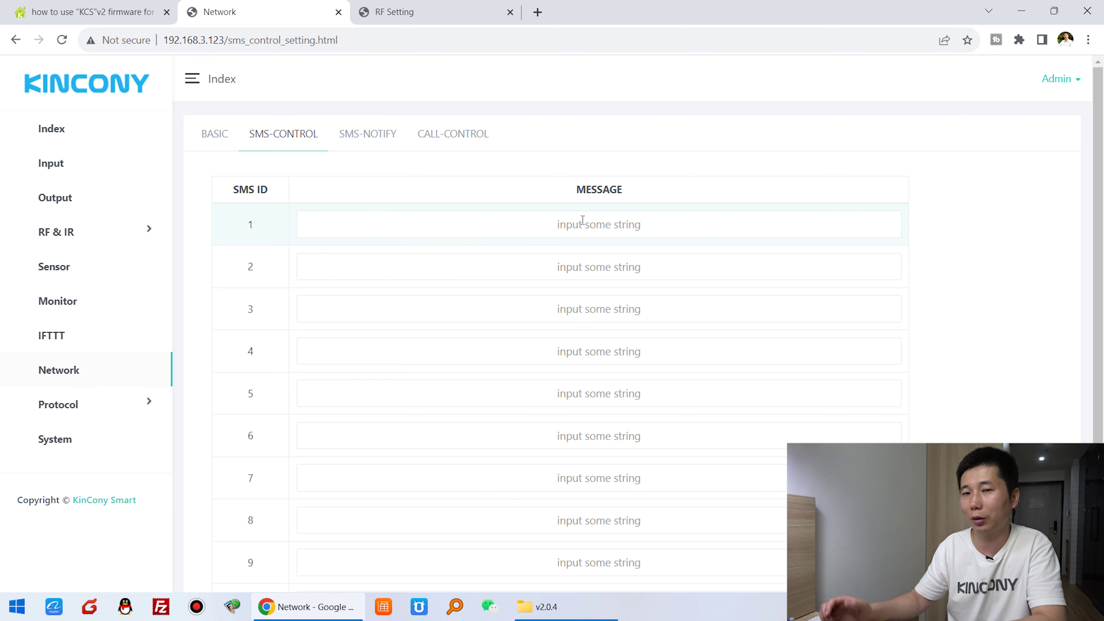
Open the SMS notification settings and examine the custom message rules and the message field for SMS ID 1
{"action": "left_click", "coordinate": [375, 137]}
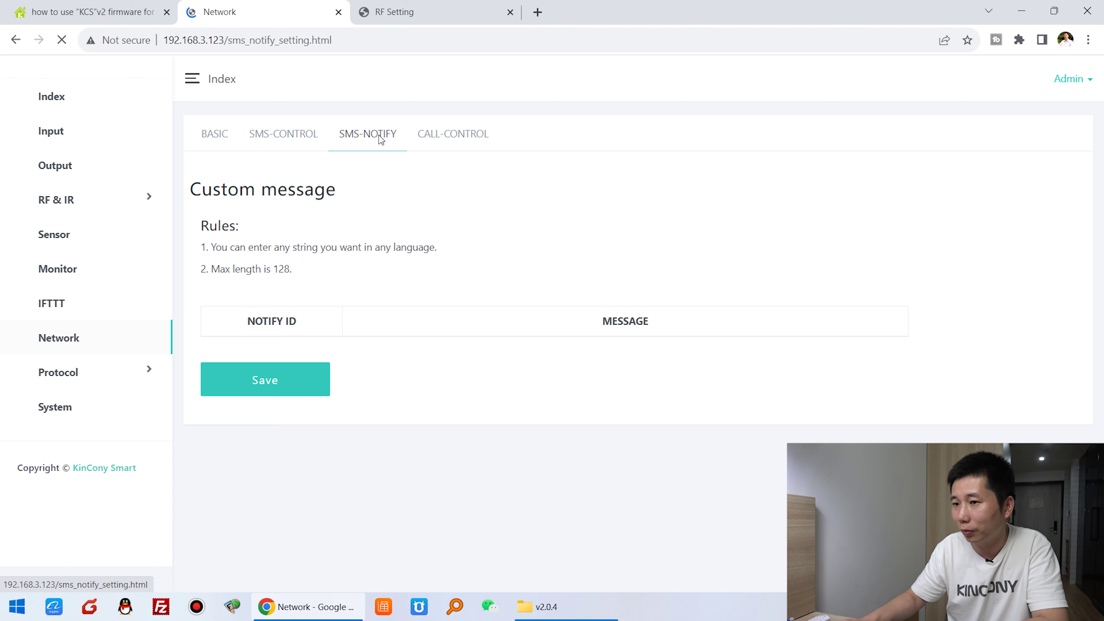
{"action": "scroll", "coordinate": [481, 314], "scroll_direction": "down", "scroll_amount": 3}
{"action": "left_click", "coordinate": [635, 213]}
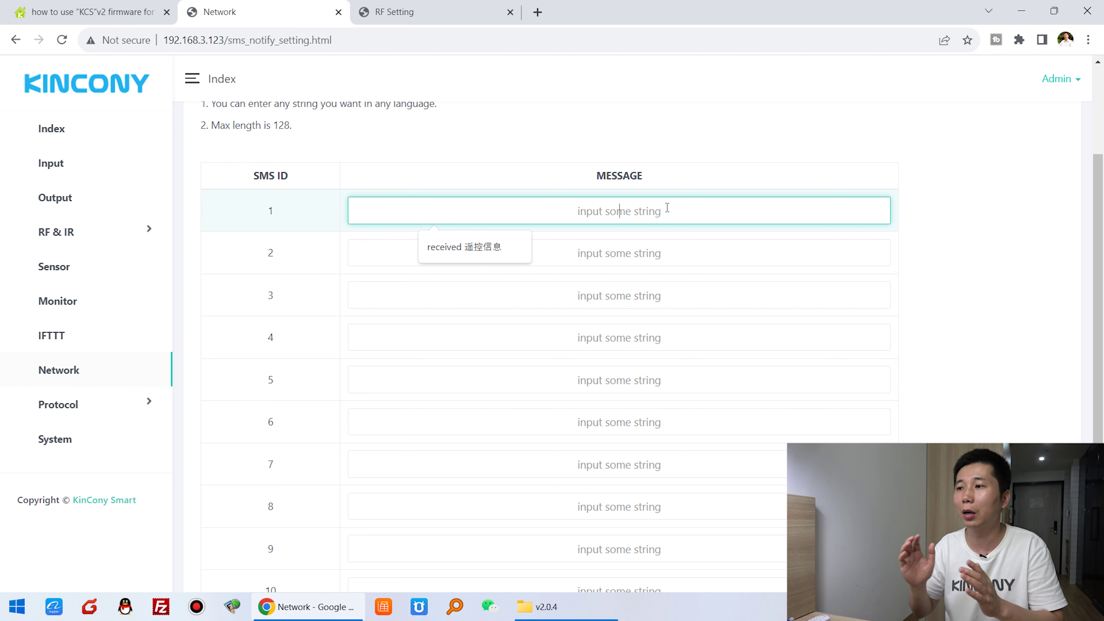
{"action": "scroll", "coordinate": [671, 206], "scroll_direction": "up", "scroll_amount": 3}
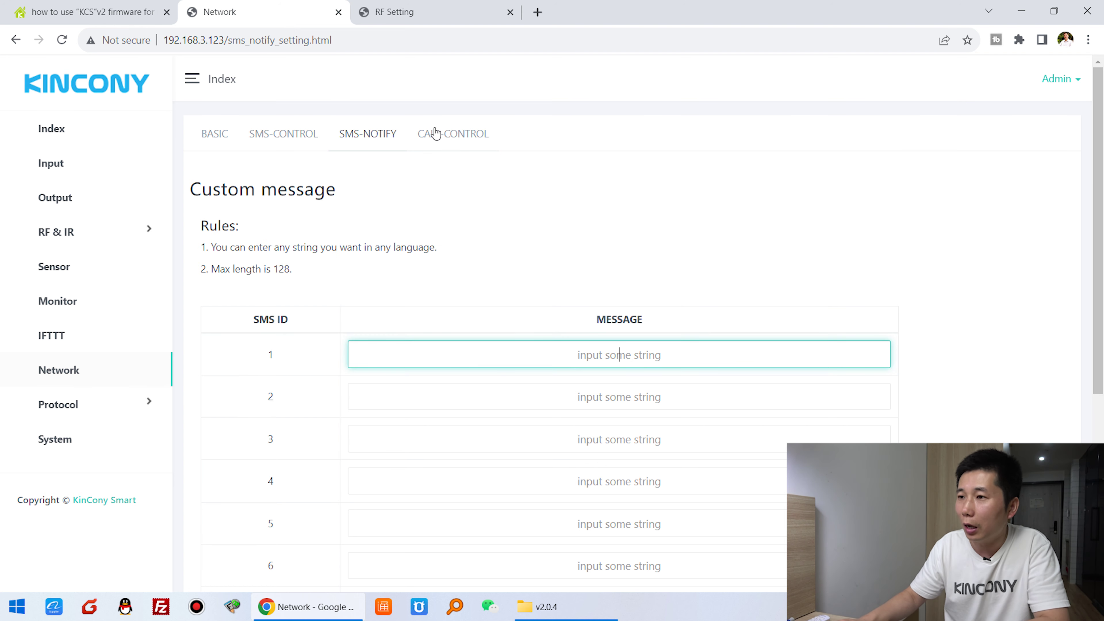
Open the call control settings and set the string for call ID 1 to 1#
{"action": "left_click", "coordinate": [466, 136]}
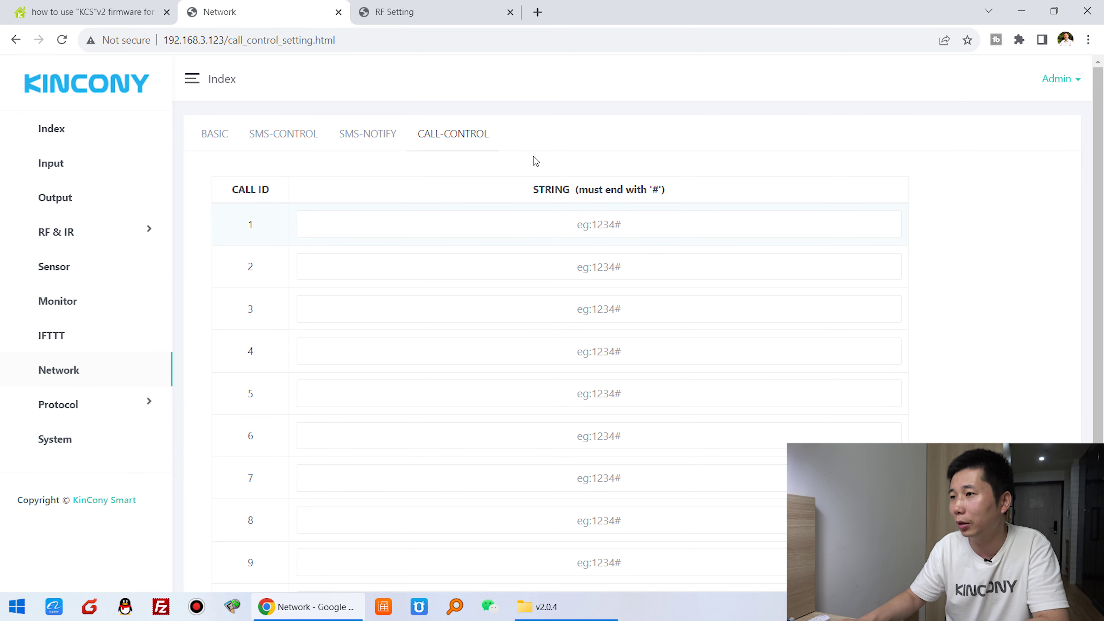
{"action": "left_click", "coordinate": [587, 227]}
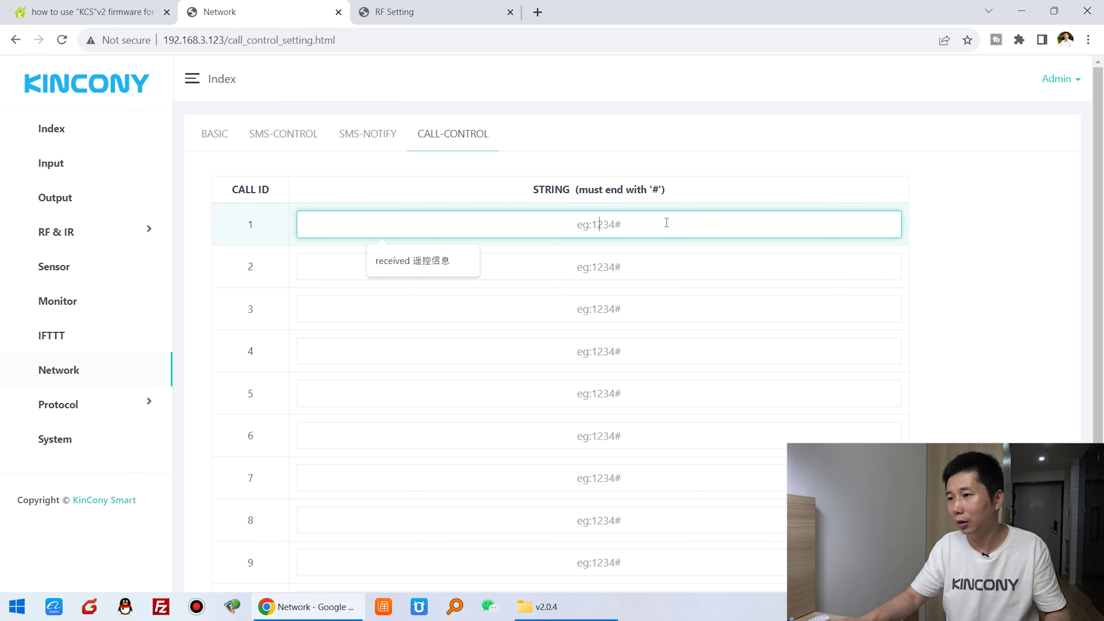
{"action": "type", "text": "1"}
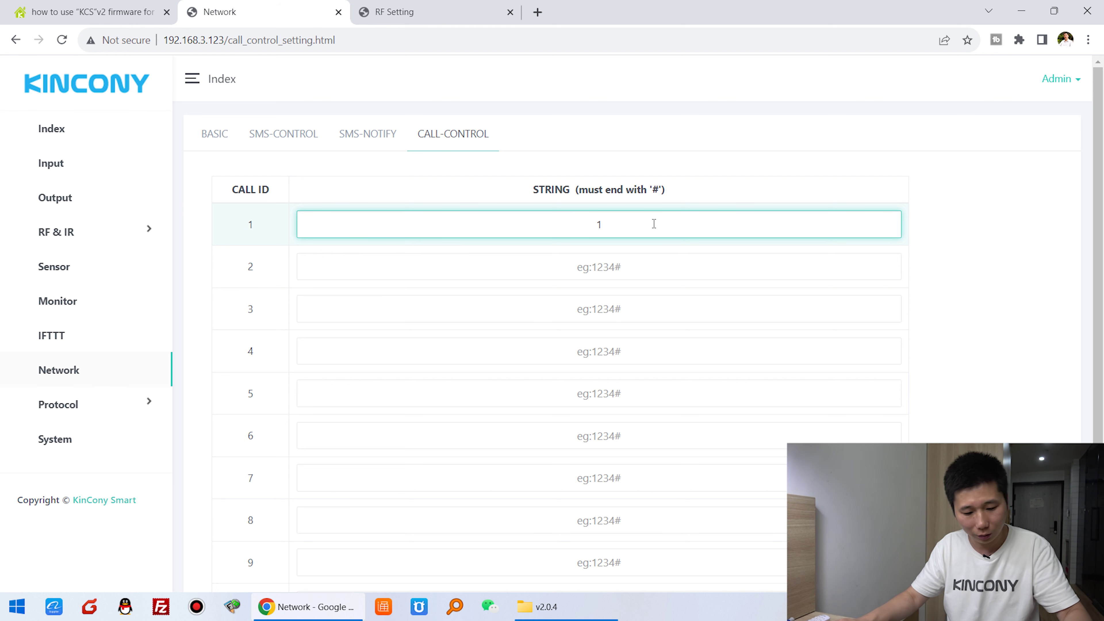
{"action": "type", "text": "#"}
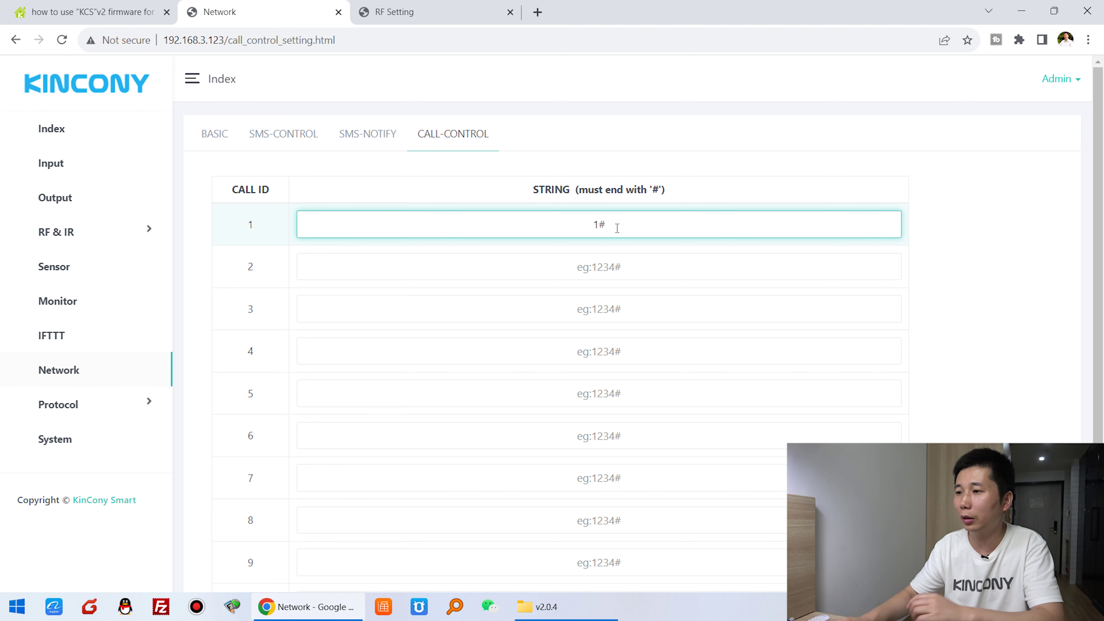
{"action": "left_click_drag", "start_coordinate": [616, 227], "coordinate": [532, 228]}
{"action": "left_click", "coordinate": [641, 226]}
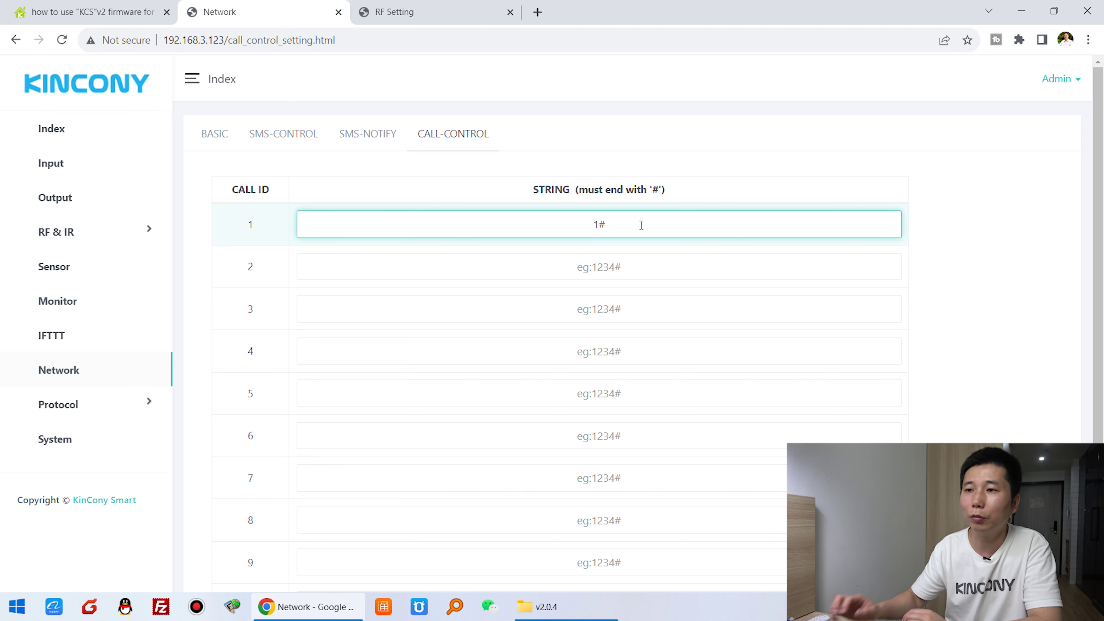
Set the call control strings to 101# for call ID 2 and 102# for call ID 3
{"action": "left_click", "coordinate": [670, 263]}
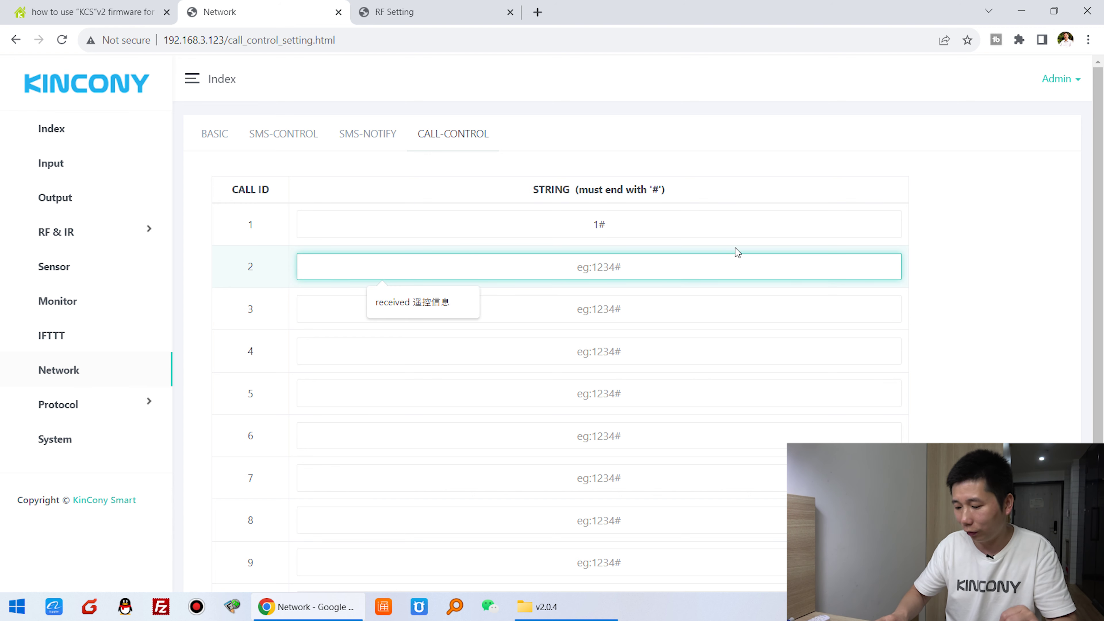
{"action": "type", "text": "101"}
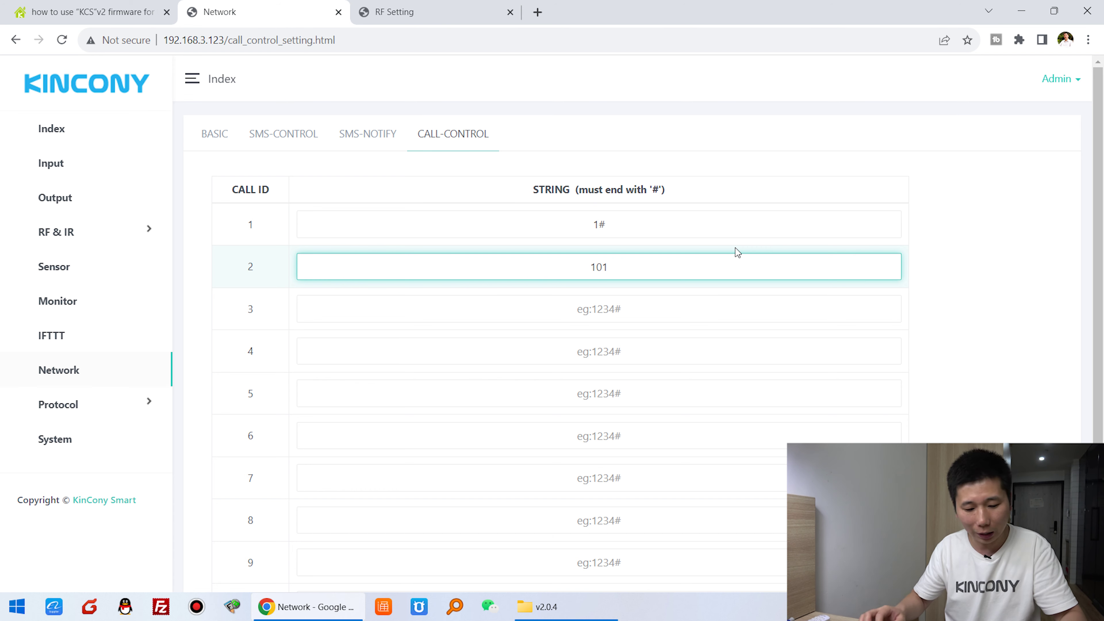
{"action": "type", "text": "#"}
{"action": "left_click", "coordinate": [621, 314]}
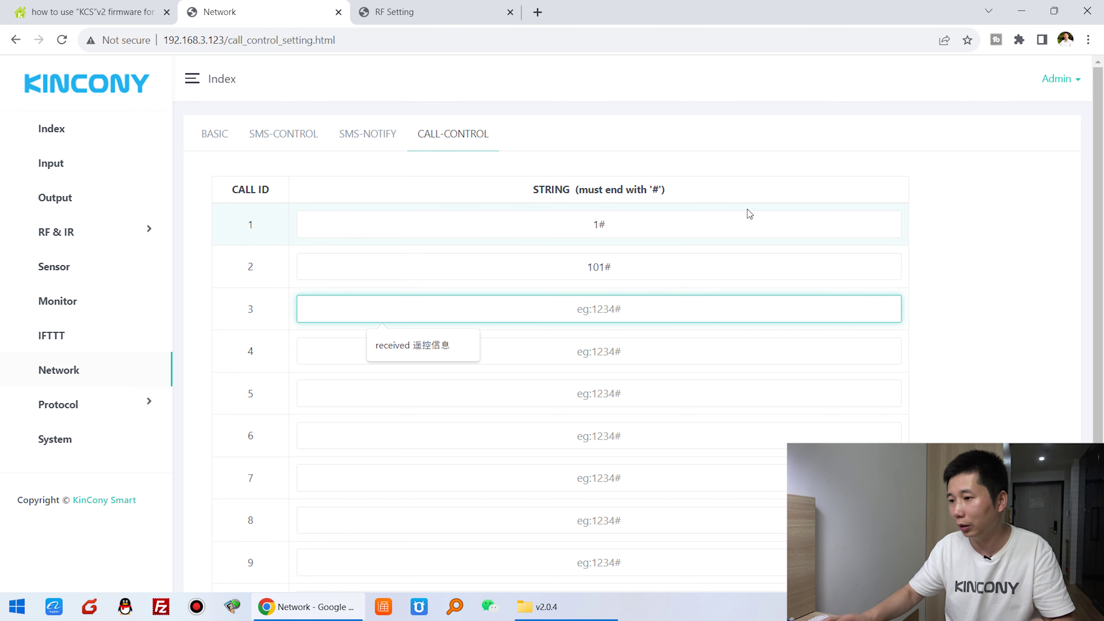
{"action": "type", "text": "102#"}
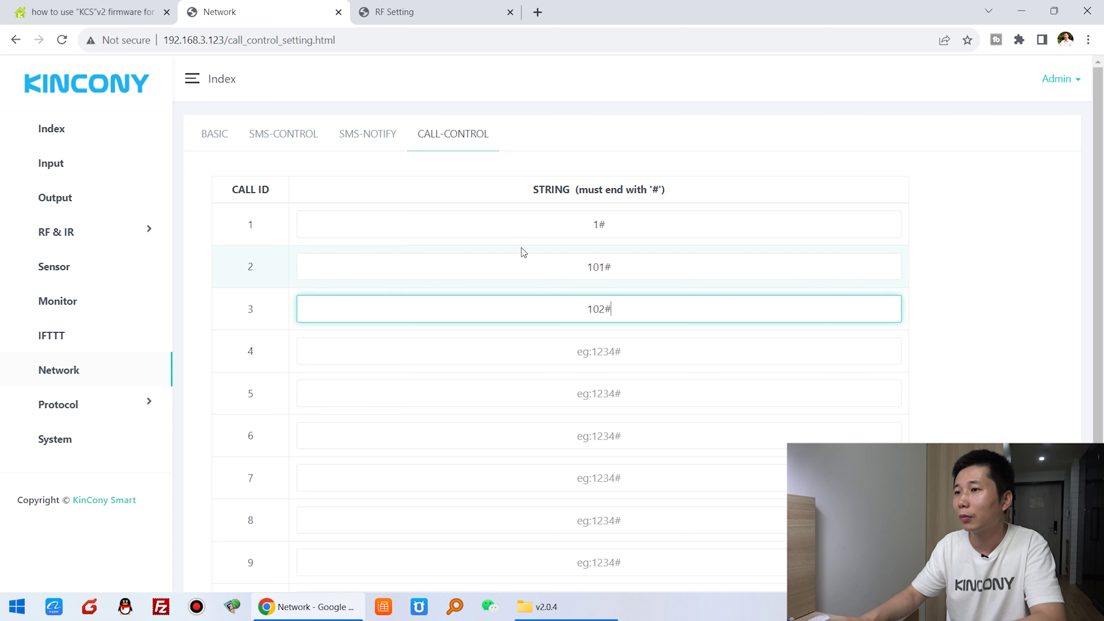
Return to the basic network settings and review the WIFI and GSM sections
{"action": "left_click", "coordinate": [218, 135]}
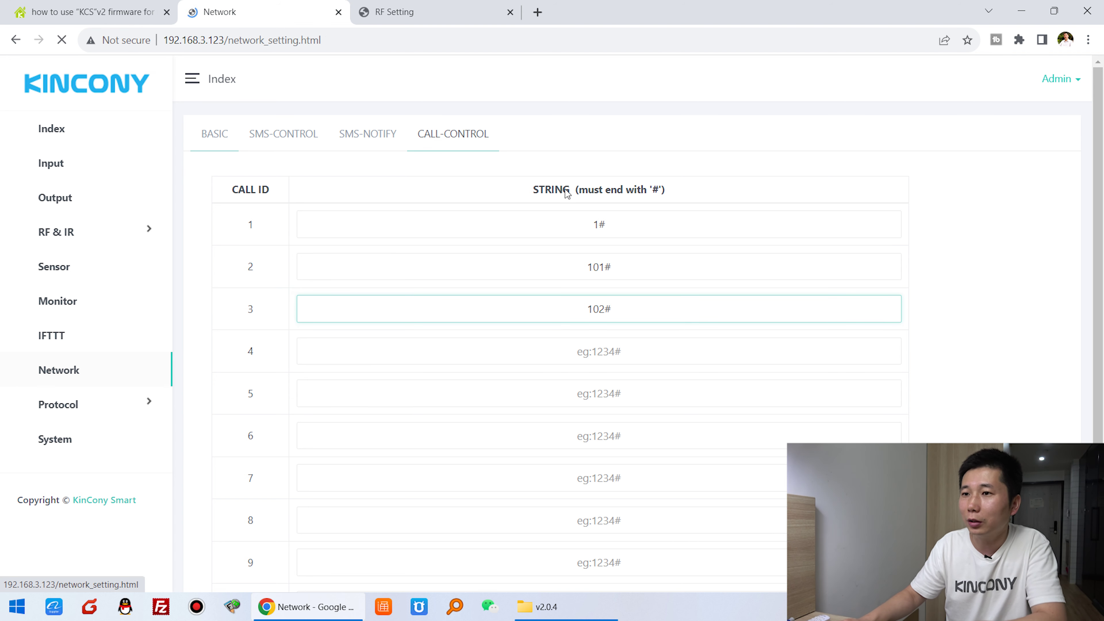
{"action": "scroll", "coordinate": [604, 222], "scroll_direction": "down", "scroll_amount": 8}
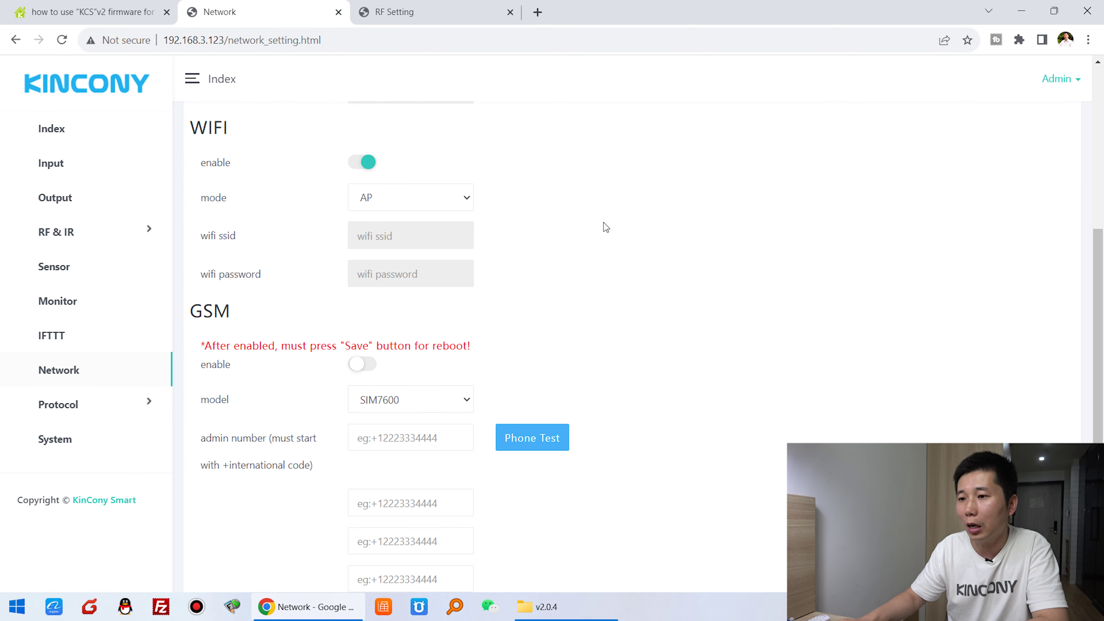
{"action": "scroll", "coordinate": [604, 223], "scroll_direction": "down", "scroll_amount": 2}
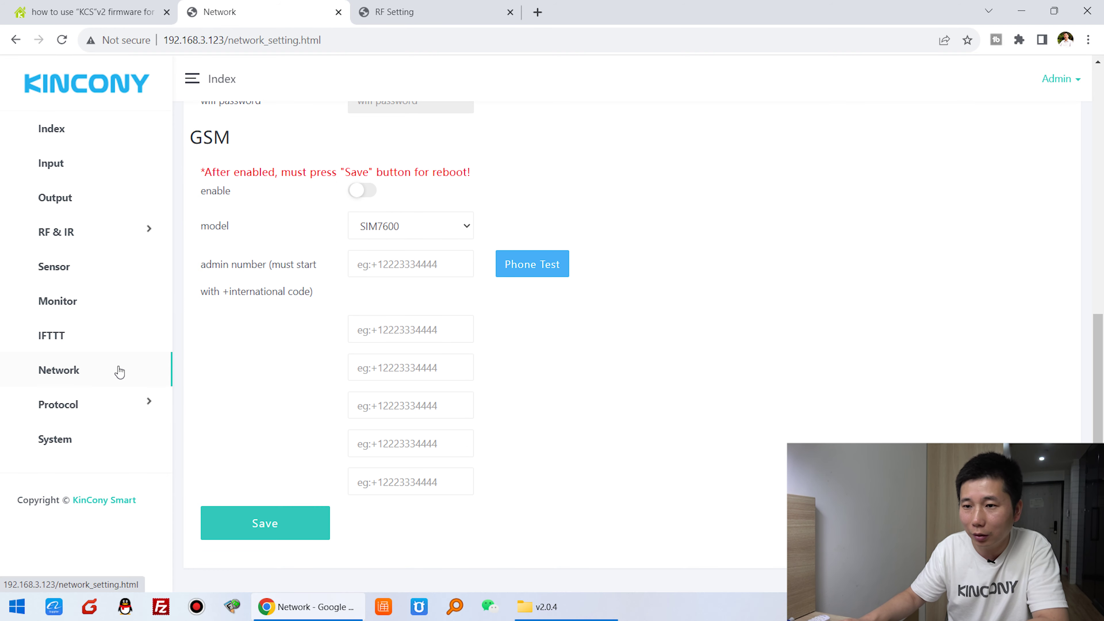
Open the general protocol settings and review the MQTT, HTTP Server, TCP Server and TCP Client sections
{"action": "left_click", "coordinate": [74, 411]}
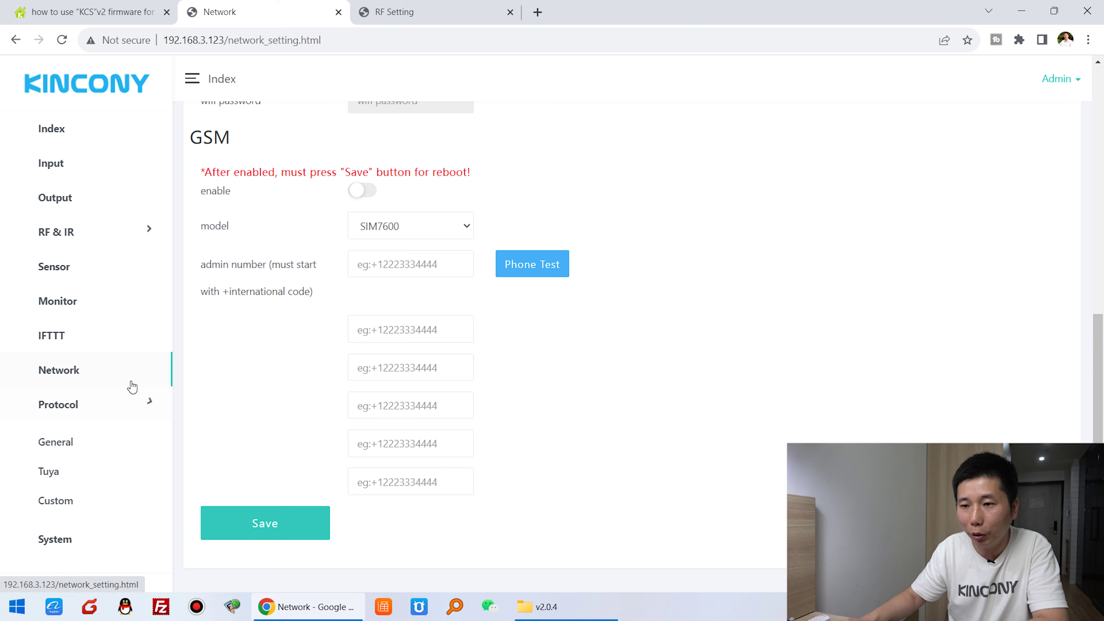
{"action": "scroll", "coordinate": [129, 394], "scroll_direction": "down", "scroll_amount": 1}
{"action": "left_click", "coordinate": [63, 406]}
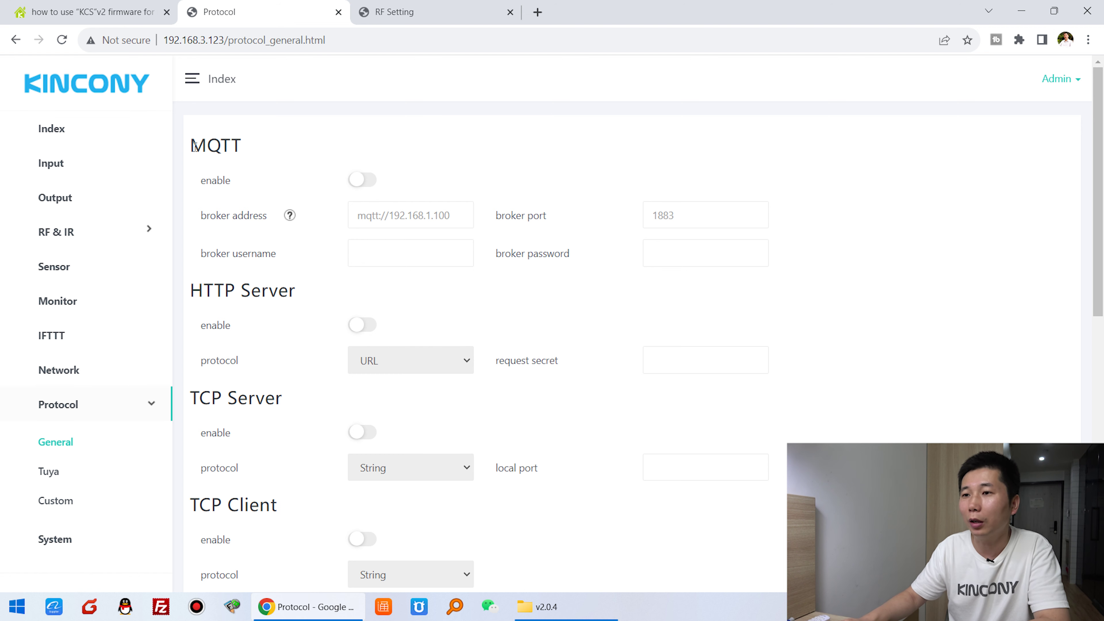
{"action": "left_click_drag", "start_coordinate": [192, 145], "coordinate": [259, 153]}
{"action": "scroll", "coordinate": [243, 159], "scroll_direction": "down", "scroll_amount": 4}
{"action": "scroll", "coordinate": [232, 164], "scroll_direction": "up", "scroll_amount": 3}
{"action": "left_click_drag", "start_coordinate": [191, 217], "coordinate": [315, 221]}
{"action": "scroll", "coordinate": [316, 222], "scroll_direction": "down", "scroll_amount": 1}
{"action": "scroll", "coordinate": [315, 221], "scroll_direction": "down", "scroll_amount": 1}
{"action": "left_click_drag", "start_coordinate": [190, 252], "coordinate": [273, 252]}
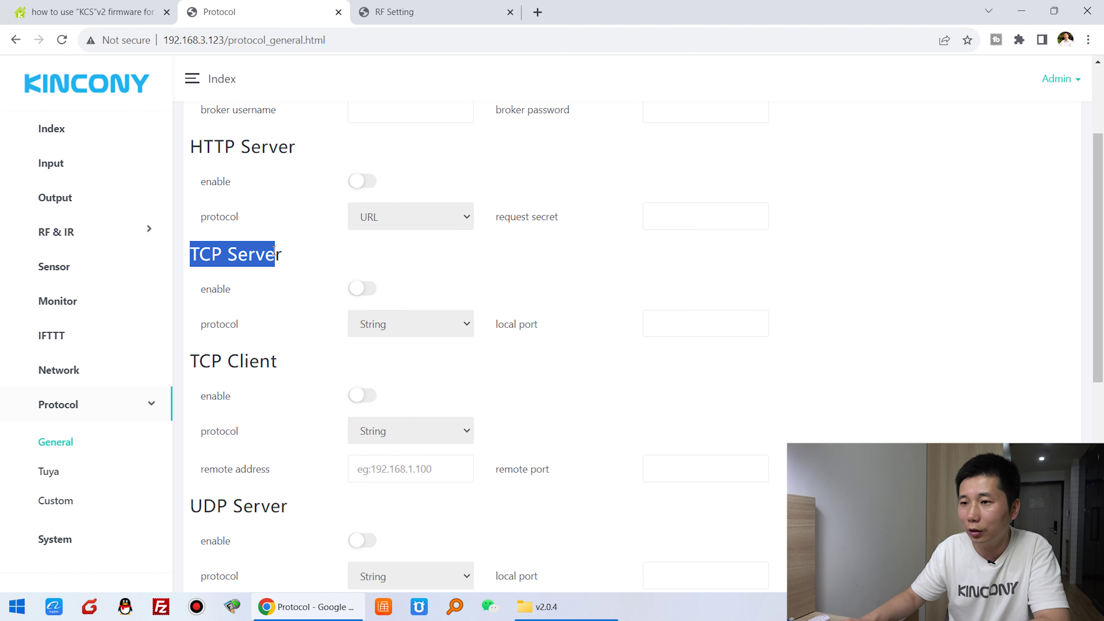
{"action": "left_click_drag", "start_coordinate": [191, 360], "coordinate": [279, 361]}
Review the UDP Server and UDP Client sections of the general protocol settings
{"action": "scroll", "coordinate": [296, 348], "scroll_direction": "down", "scroll_amount": 5}
{"action": "left_click_drag", "start_coordinate": [192, 290], "coordinate": [288, 294]}
{"action": "scroll", "coordinate": [288, 294], "scroll_direction": "down", "scroll_amount": 2}
{"action": "left_click_drag", "start_coordinate": [191, 327], "coordinate": [290, 331]}
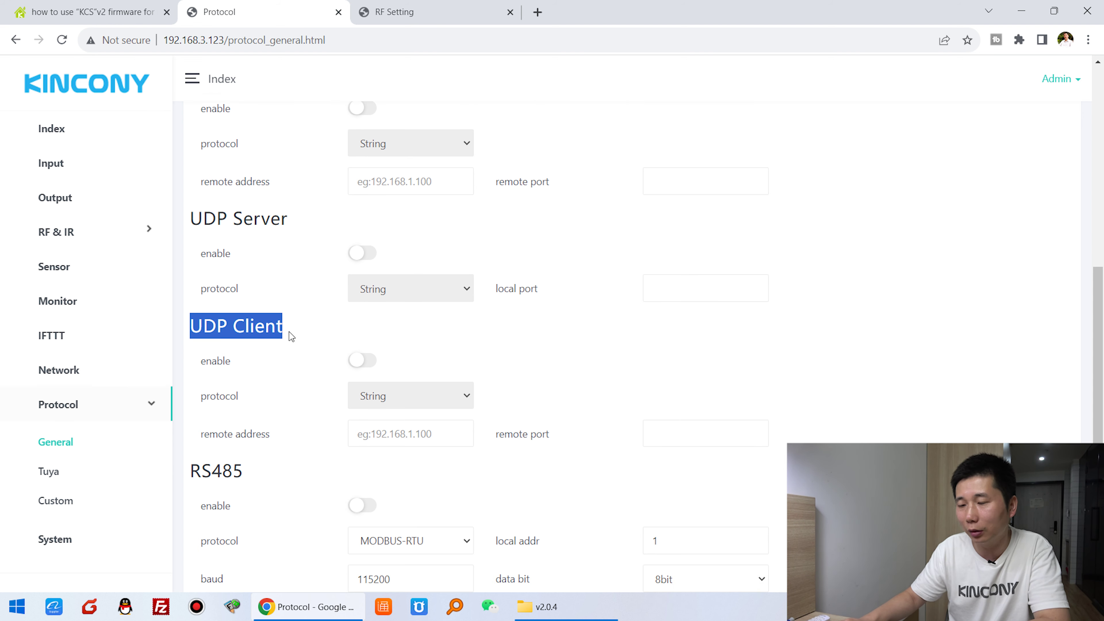
Examine the RS485 section of the protocol settings and its available protocol options
{"action": "scroll", "coordinate": [290, 332], "scroll_direction": "down", "scroll_amount": 3}
{"action": "left_click_drag", "start_coordinate": [190, 333], "coordinate": [248, 336]}
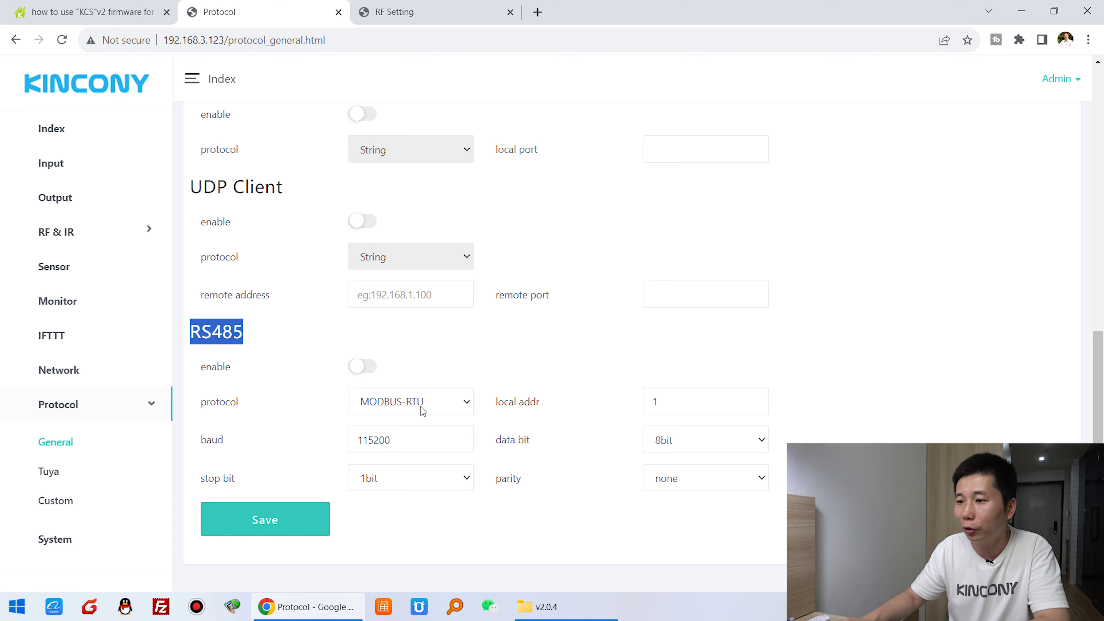
{"action": "left_click", "coordinate": [444, 404]}
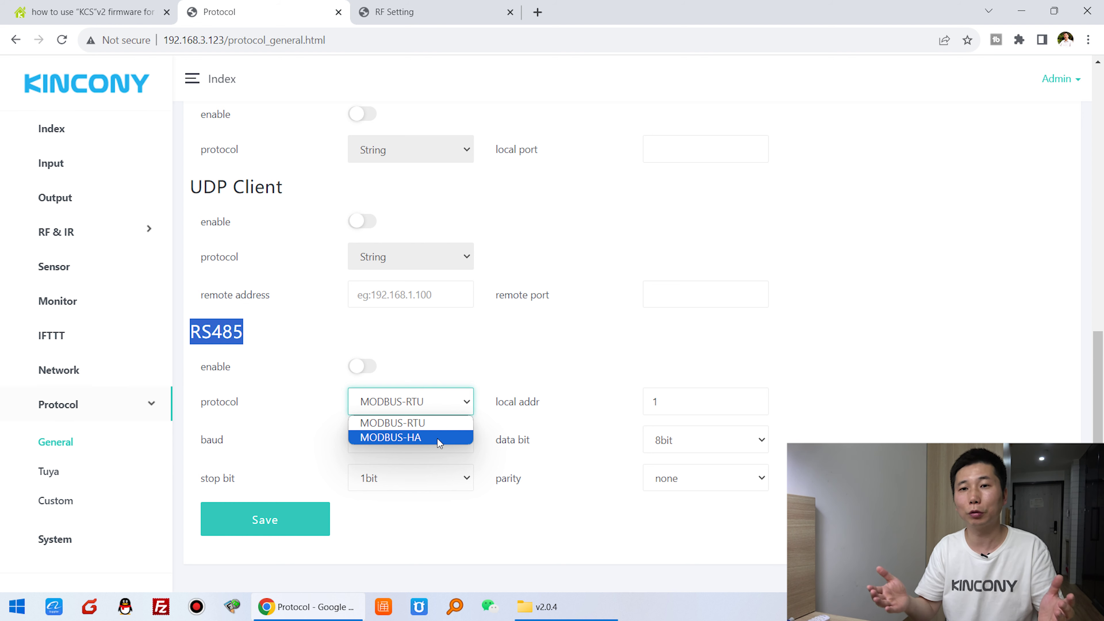
{"action": "left_click", "coordinate": [461, 343]}
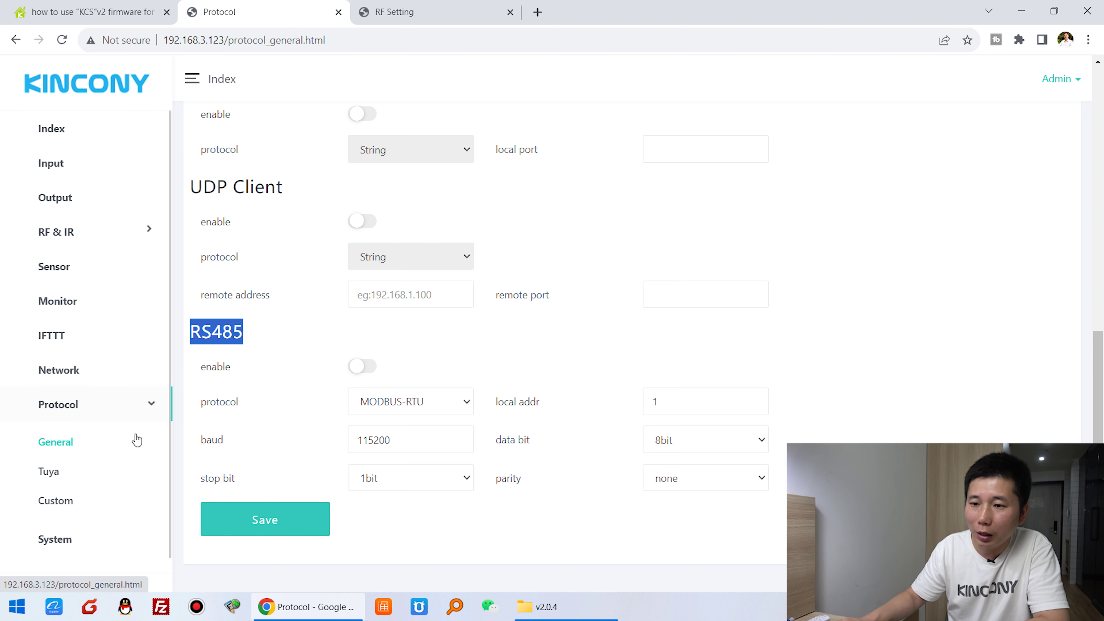
Open the Tuya protocol settings and enable Tuya
{"action": "left_click", "coordinate": [48, 476]}
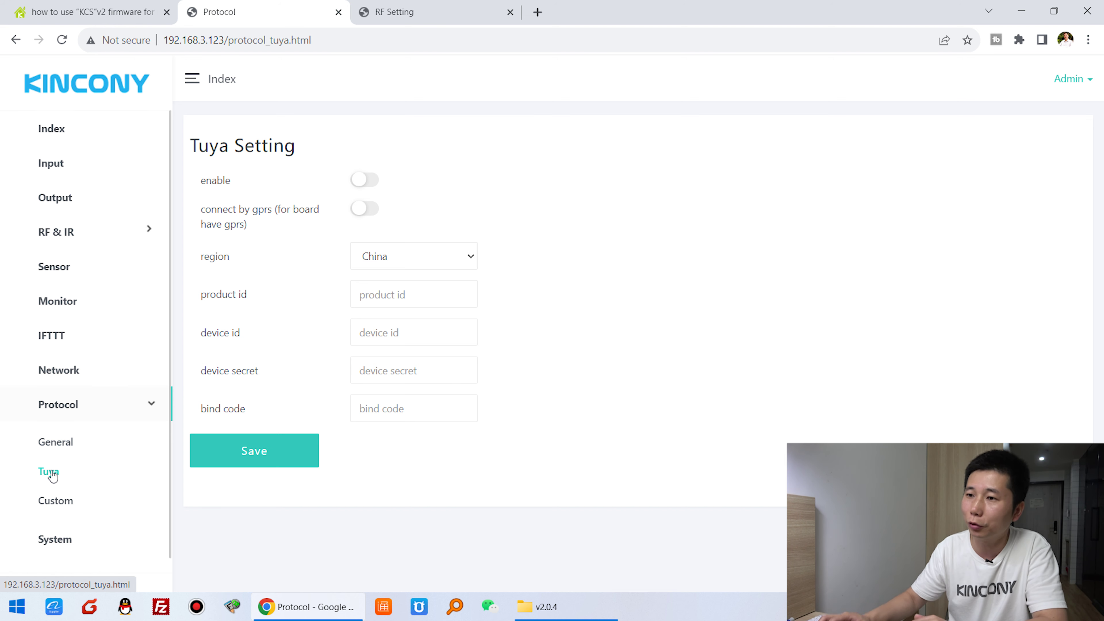
{"action": "left_click", "coordinate": [364, 183]}
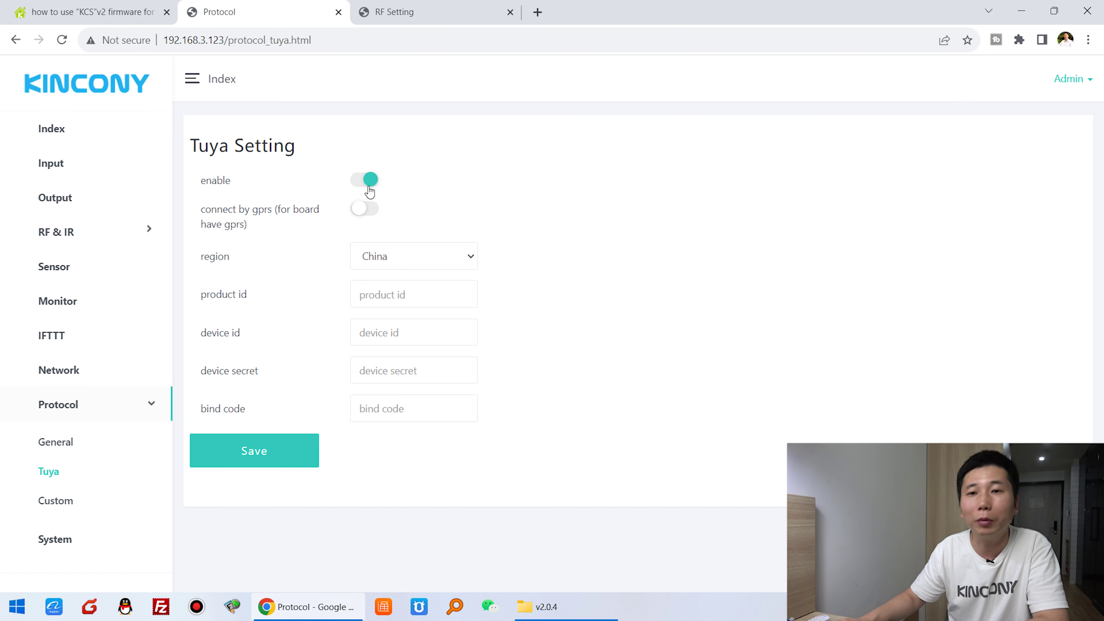
Examine the region options and the product id, device id and device secret fields of the Tuya settings
{"action": "left_click", "coordinate": [422, 257]}
{"action": "left_click", "coordinate": [421, 257]}
{"action": "left_click", "coordinate": [416, 288]}
{"action": "left_click", "coordinate": [441, 335]}
{"action": "left_click", "coordinate": [552, 321]}
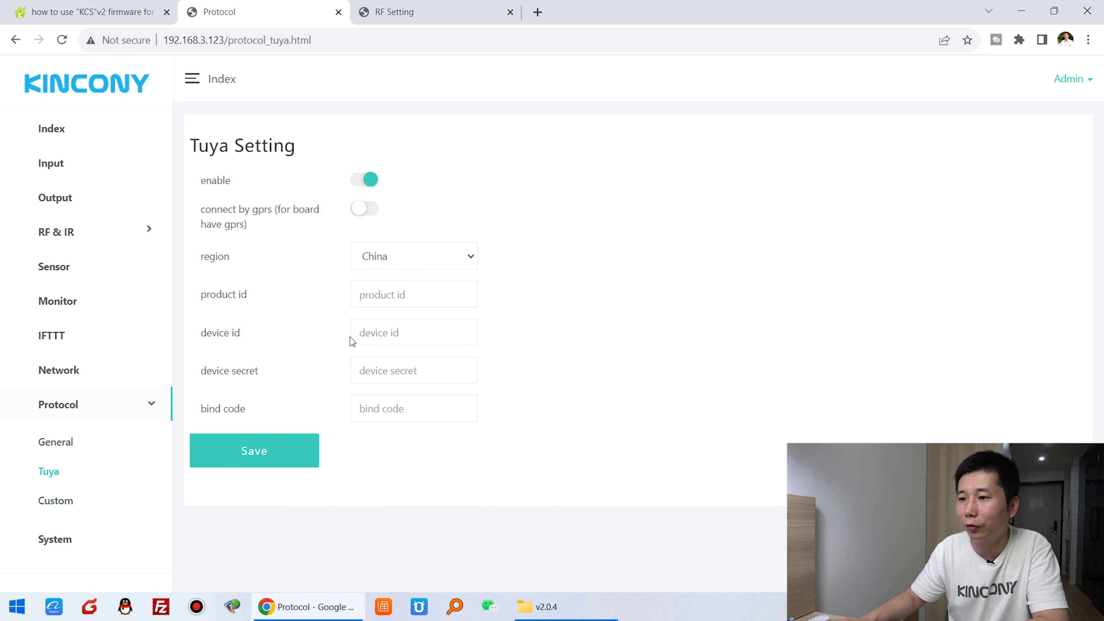
{"action": "left_click", "coordinate": [456, 256]}
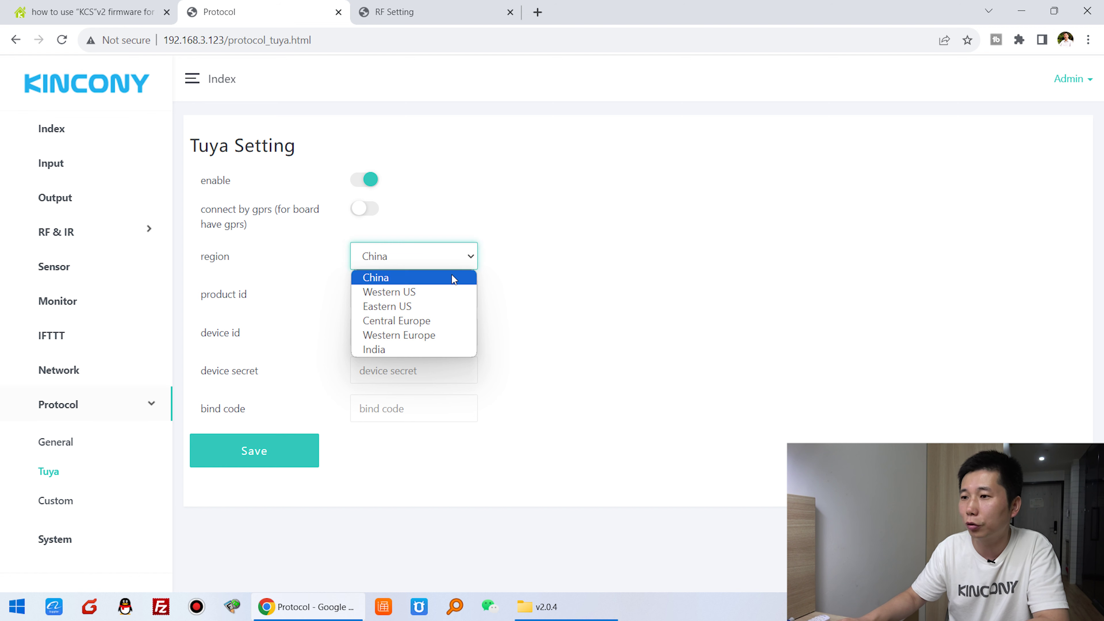
{"action": "left_click", "coordinate": [459, 199]}
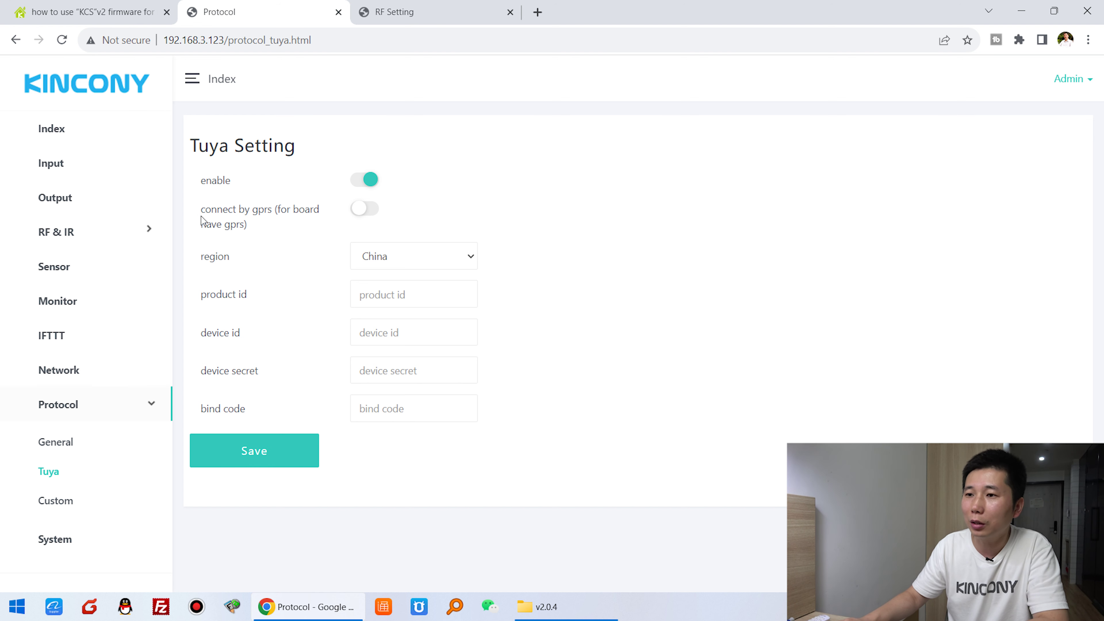
Try the connect by gprs option for Tuya and switch both it and Tuya back off
{"action": "left_click", "coordinate": [356, 212]}
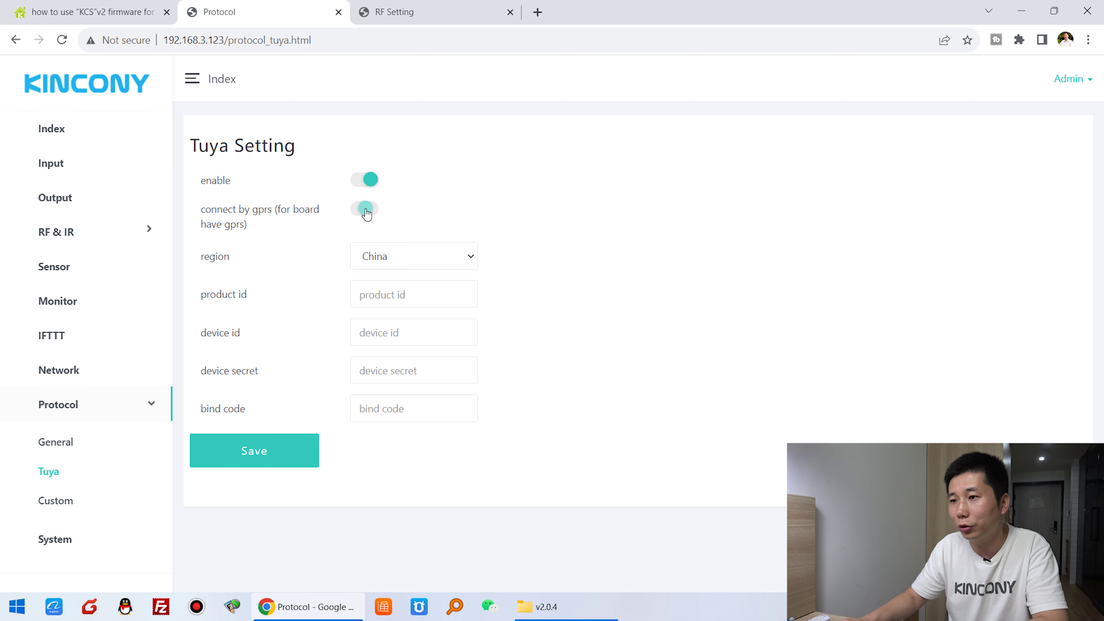
{"action": "left_click", "coordinate": [373, 217]}
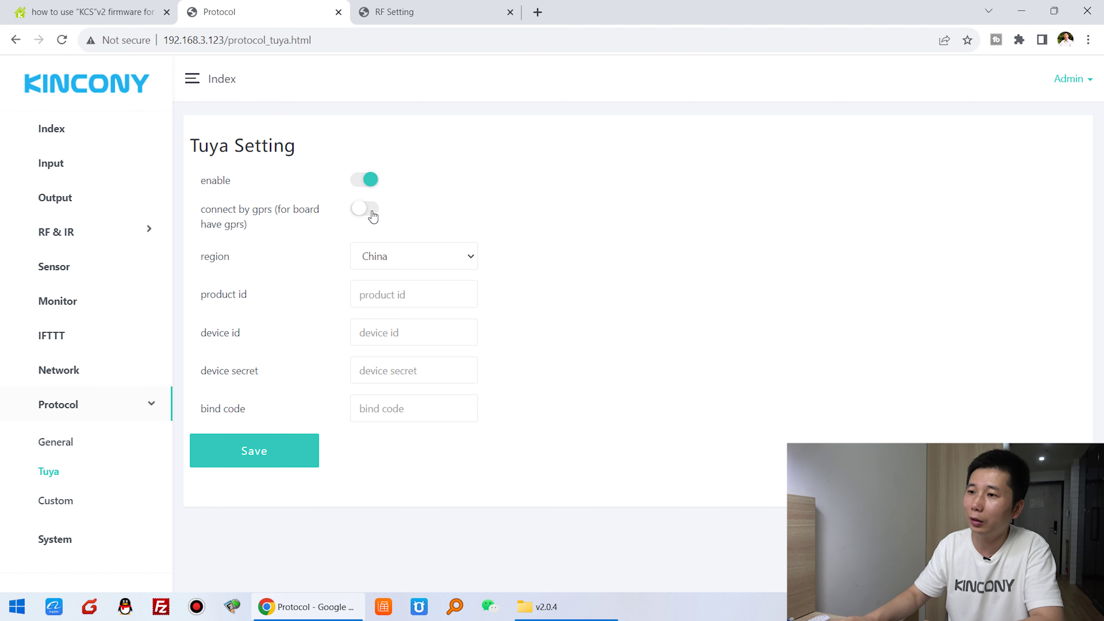
{"action": "left_click", "coordinate": [370, 211]}
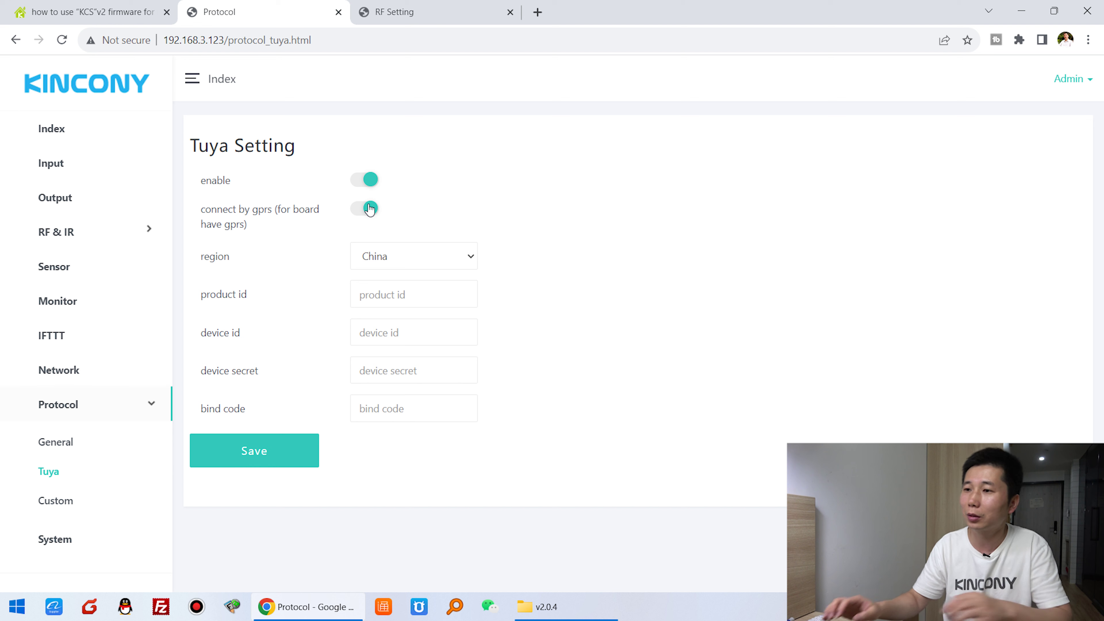
{"action": "left_click", "coordinate": [368, 188]}
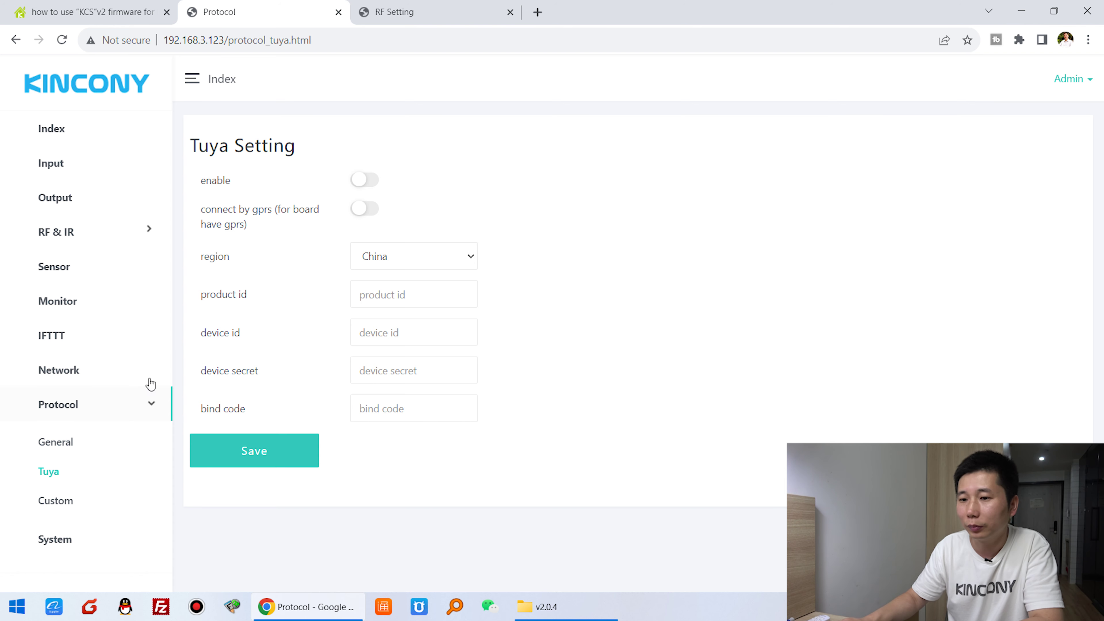
Open the custom protocol settings and examine the router options for protocol 1, trying TCP Client and clearing it again
{"action": "left_click", "coordinate": [63, 505]}
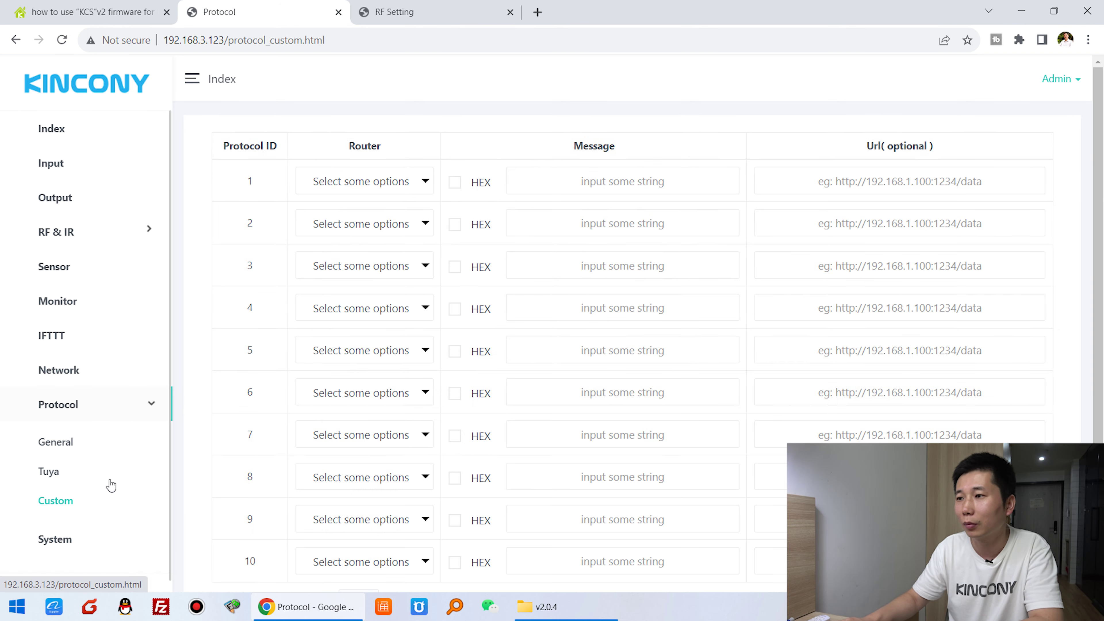
{"action": "left_click", "coordinate": [420, 182]}
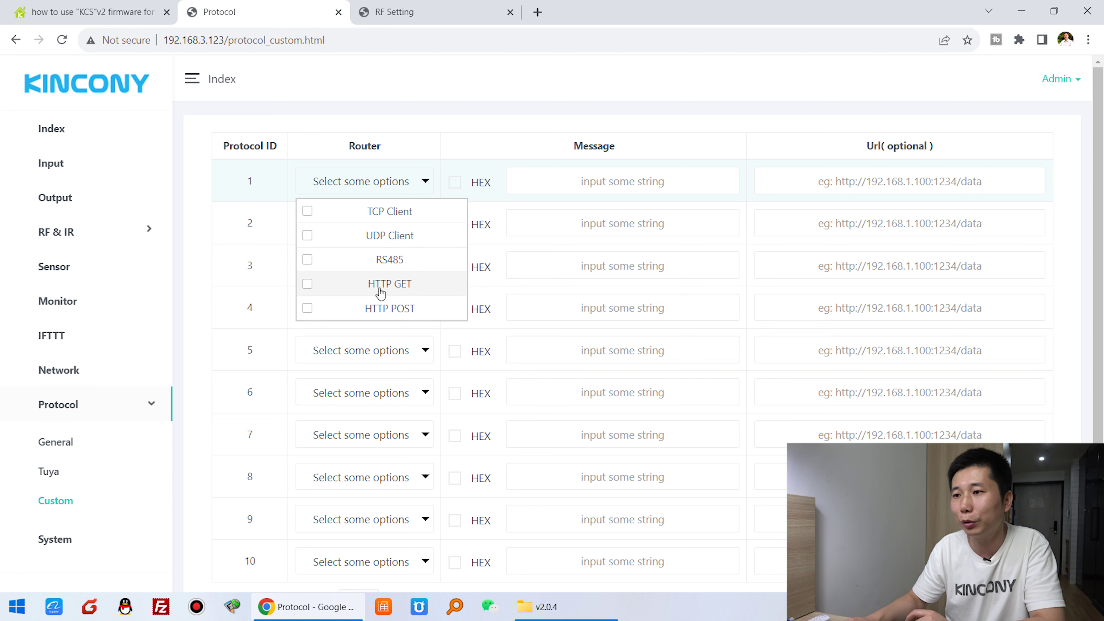
{"action": "left_click", "coordinate": [401, 216]}
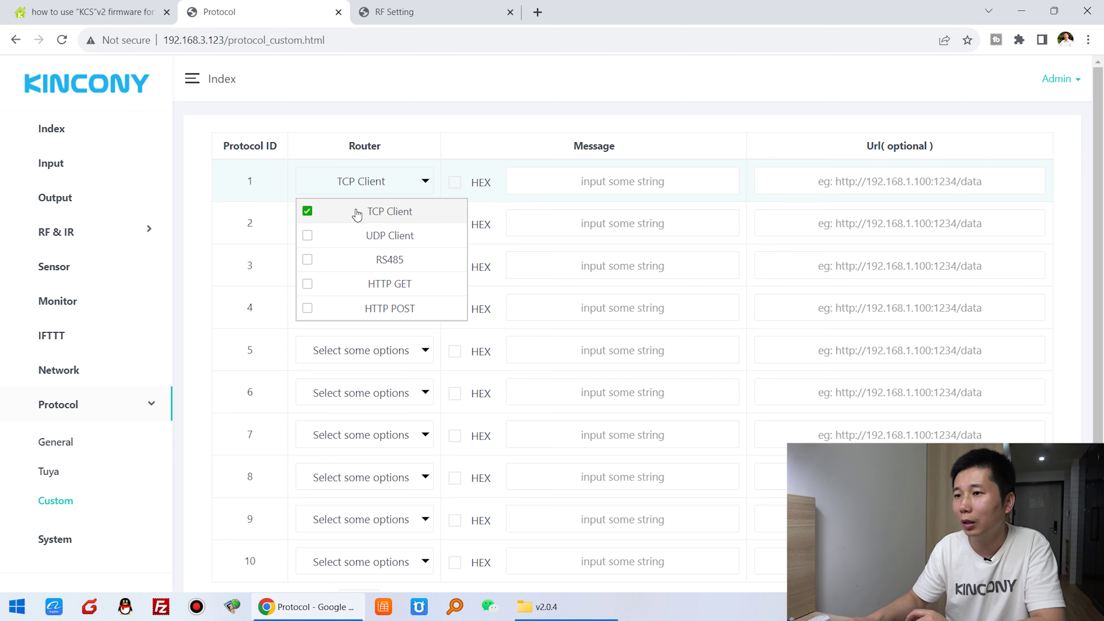
{"action": "left_click", "coordinate": [347, 217]}
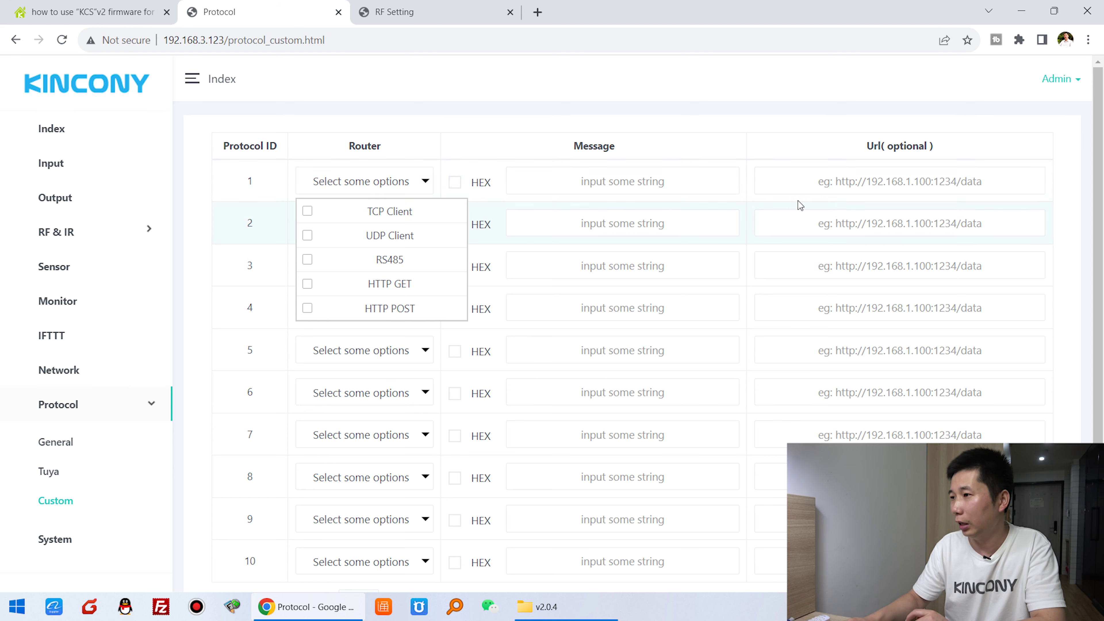
Review the URL, message and router fields of custom protocol 1 and the rest of the custom protocol table
{"action": "left_click", "coordinate": [816, 185]}
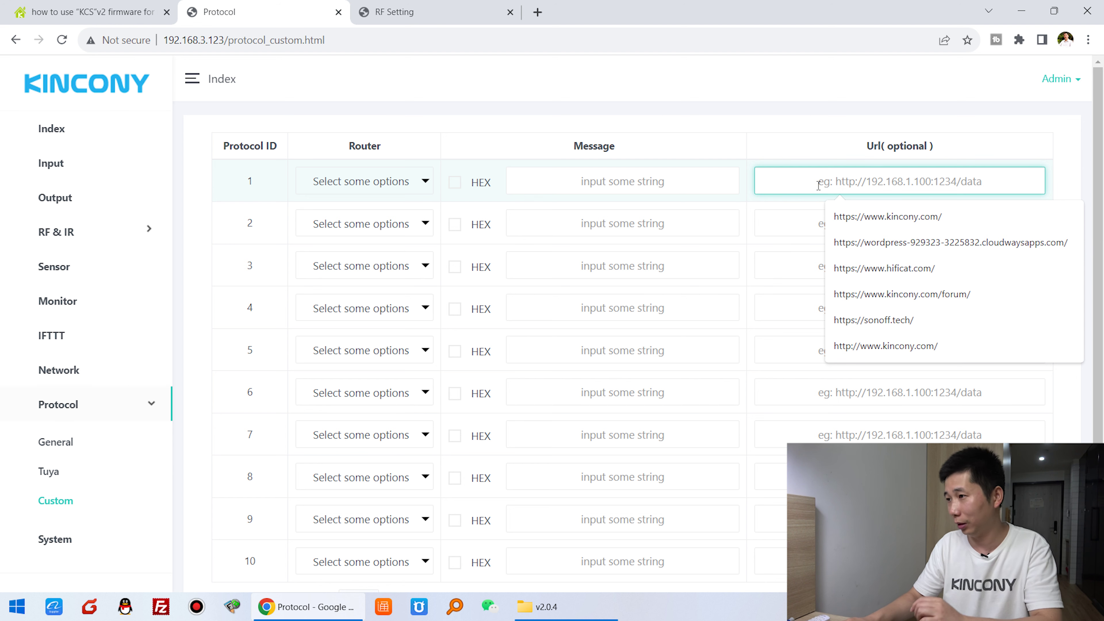
{"action": "left_click", "coordinate": [676, 189]}
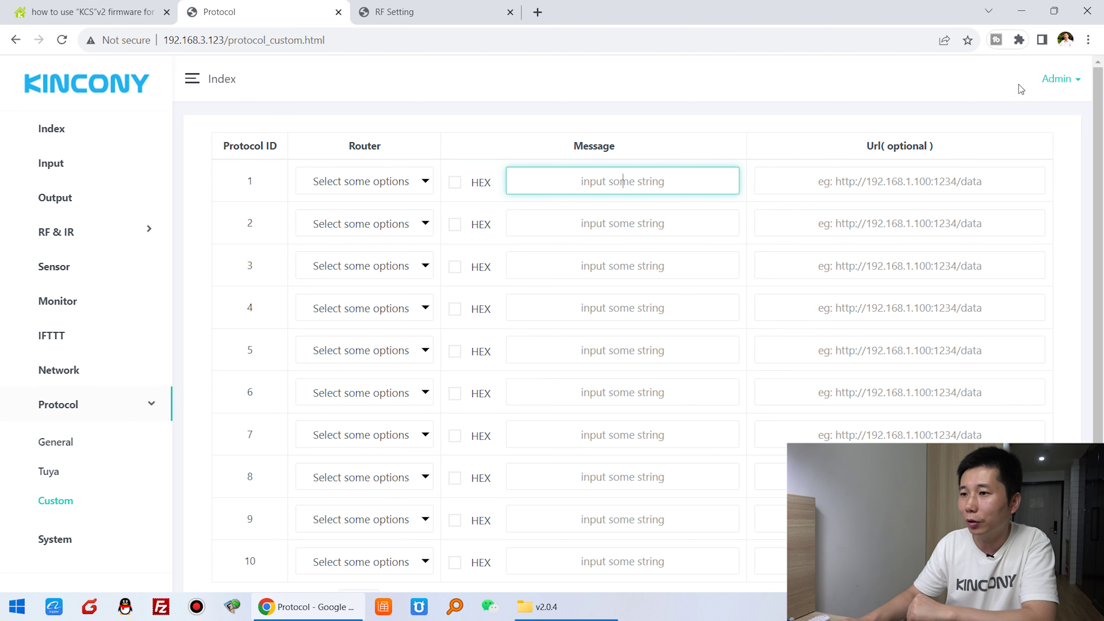
{"action": "left_click", "coordinate": [415, 178]}
{"action": "left_click", "coordinate": [451, 174]}
{"action": "scroll", "coordinate": [500, 228], "scroll_direction": "down", "scroll_amount": 3}
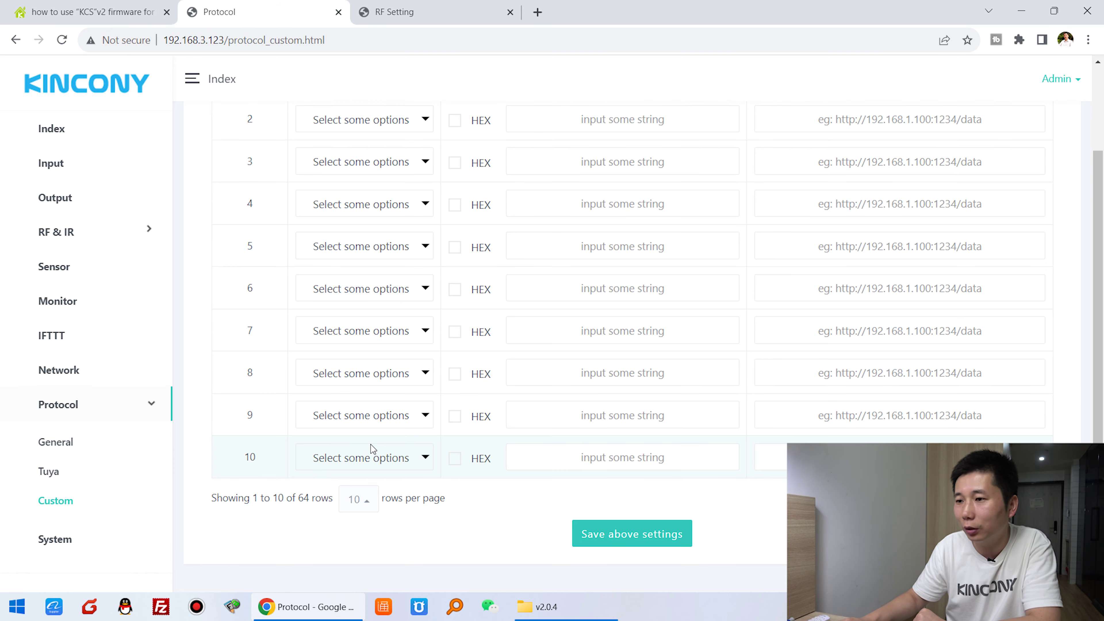
{"action": "scroll", "coordinate": [439, 428], "scroll_direction": "up", "scroll_amount": 2}
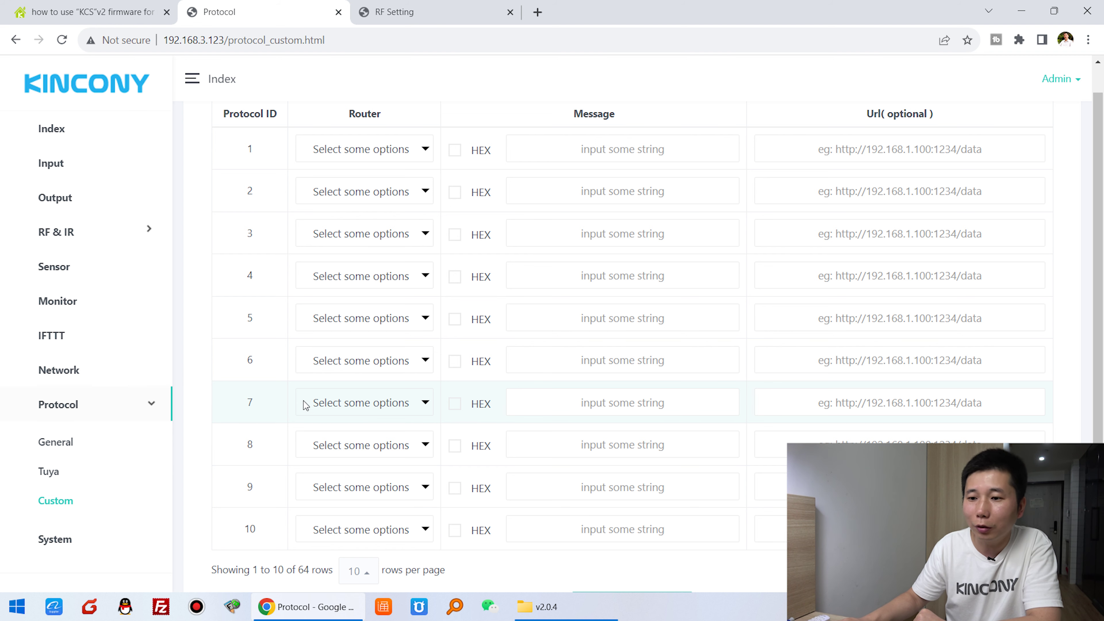
Open the system settings and review the double click time, hold on time and RF repeat count
{"action": "left_click", "coordinate": [55, 540]}
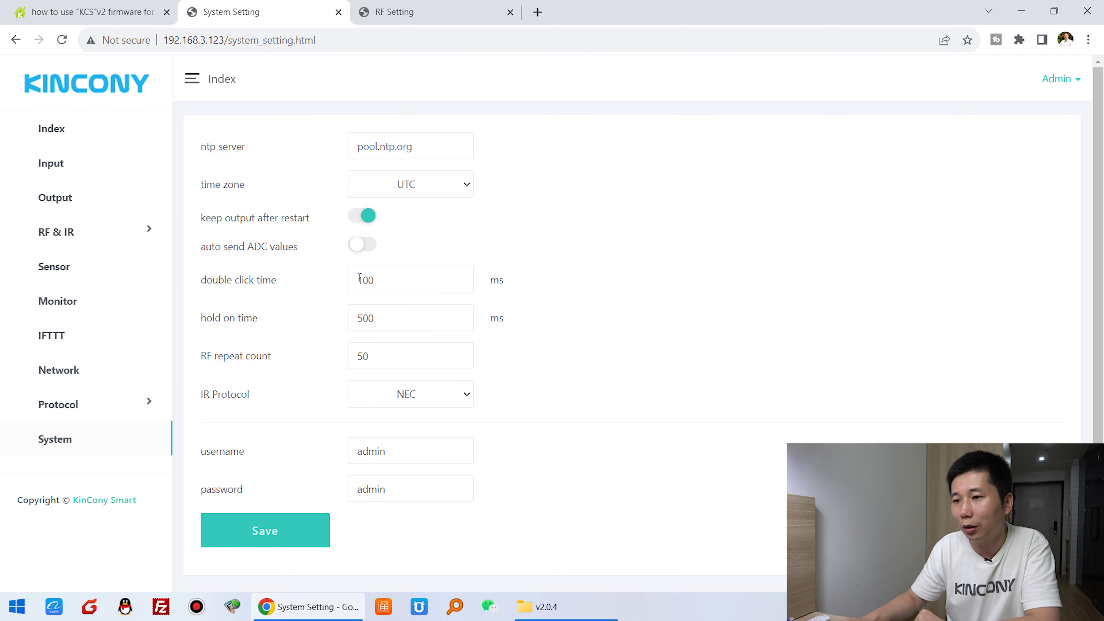
{"action": "double_click", "coordinate": [401, 280]}
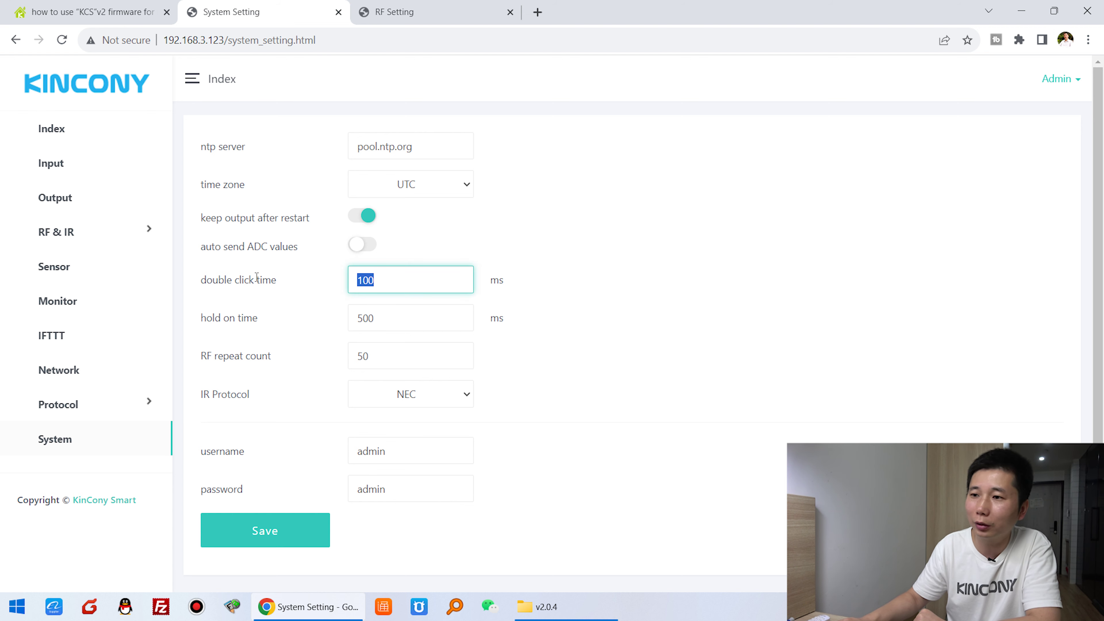
{"action": "double_click", "coordinate": [396, 318]}
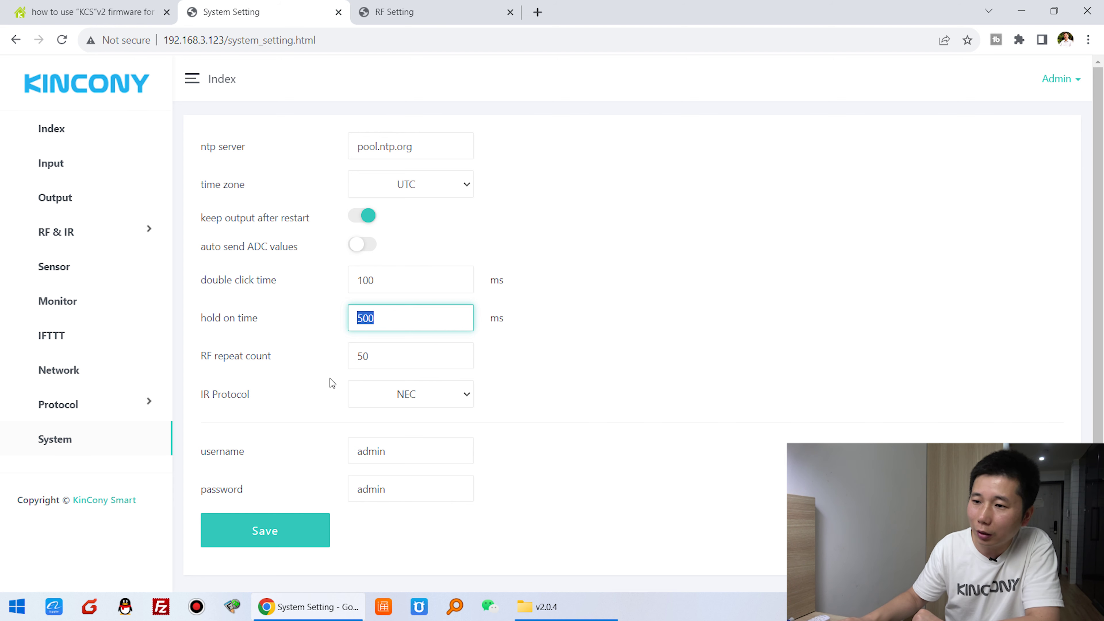
{"action": "key", "text": "Tab"}
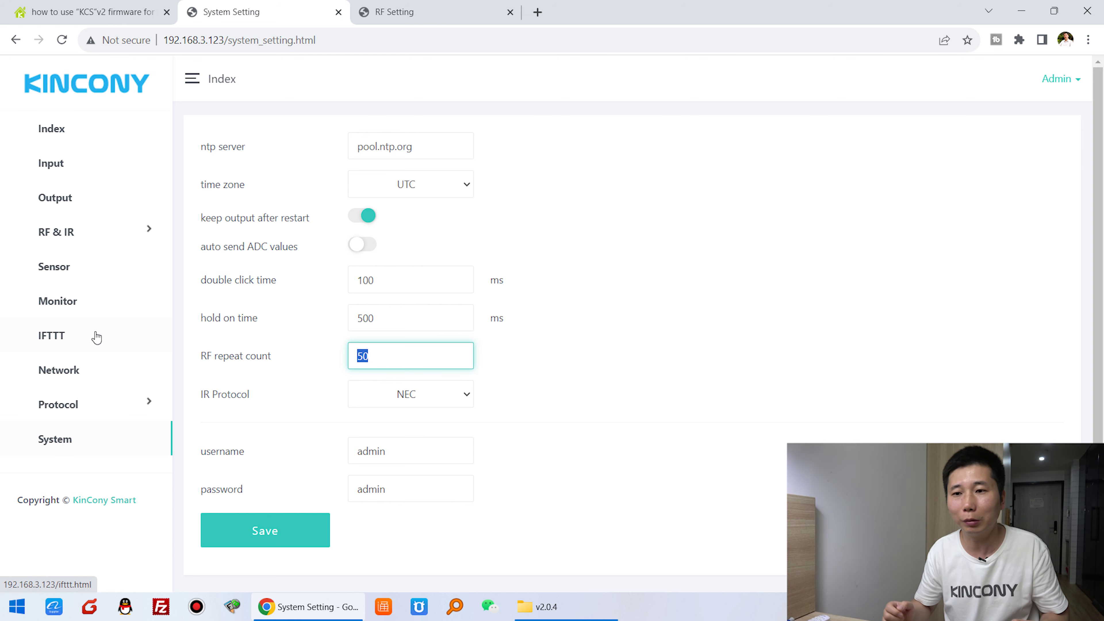
Open the IFTTT rule list, check how many rules it holds, and open rule 1 for editing
{"action": "left_click", "coordinate": [70, 342]}
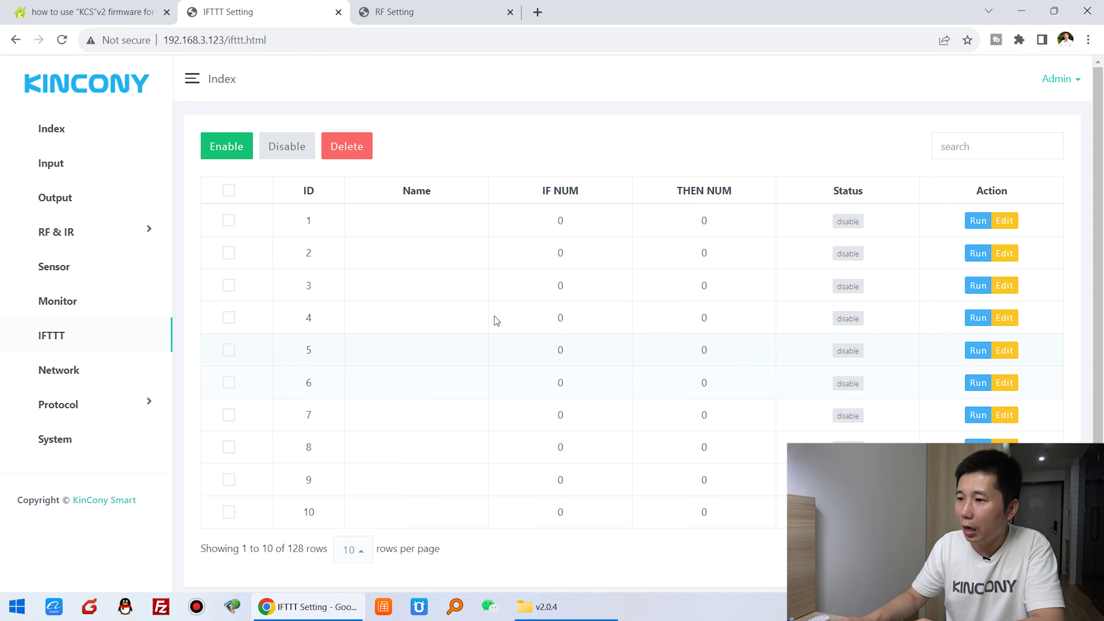
{"action": "left_click_drag", "start_coordinate": [212, 548], "coordinate": [328, 549]}
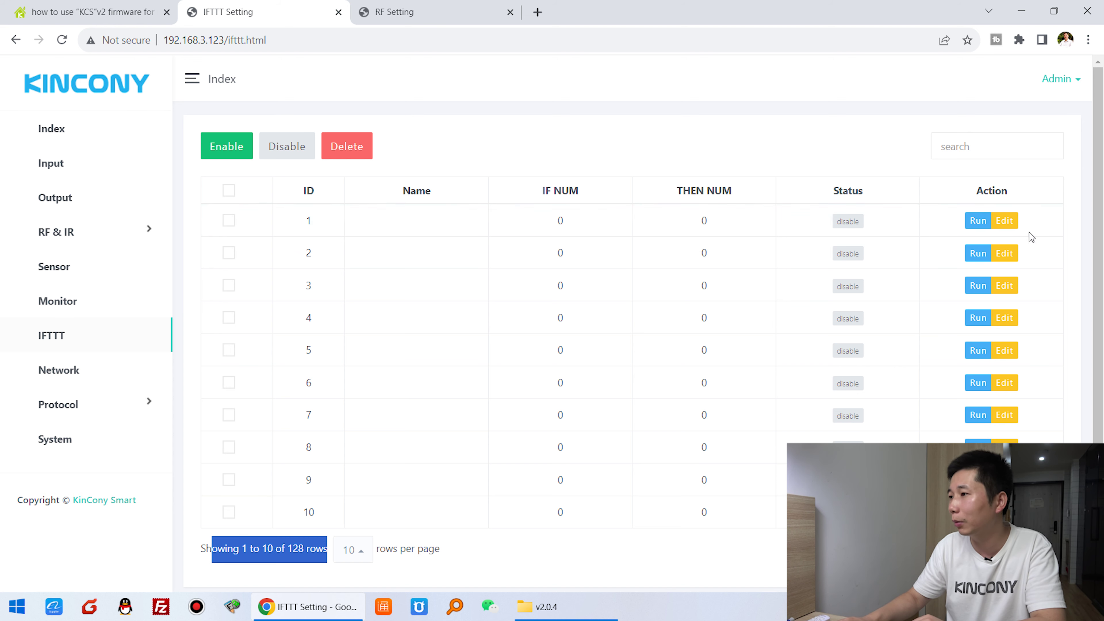
{"action": "left_click", "coordinate": [1003, 220]}
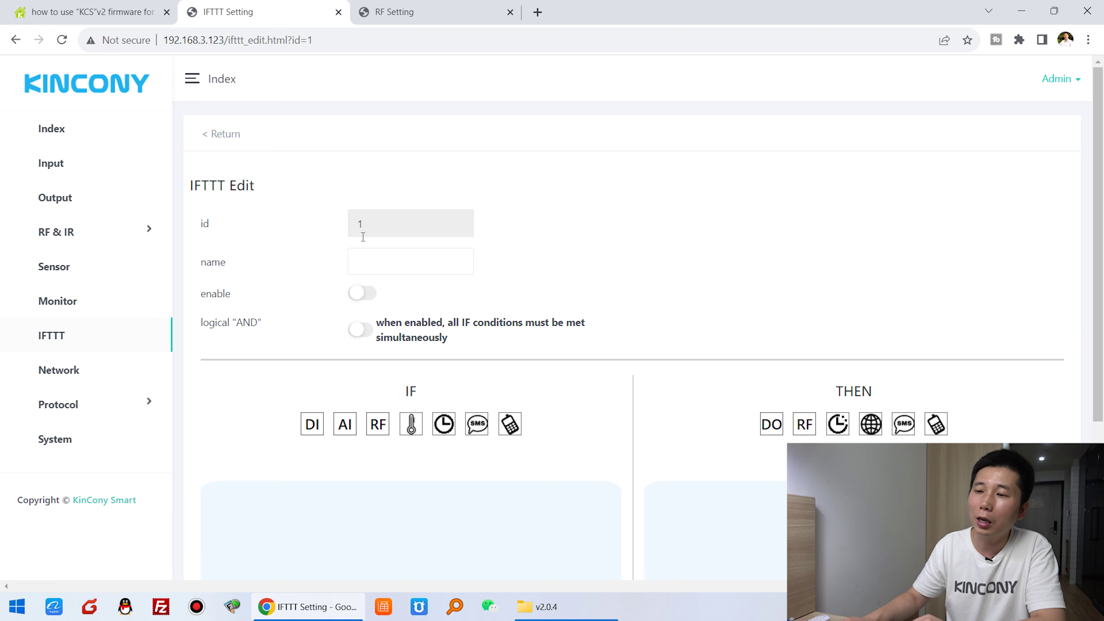
{"action": "scroll", "coordinate": [352, 196], "scroll_direction": "down", "scroll_amount": 1}
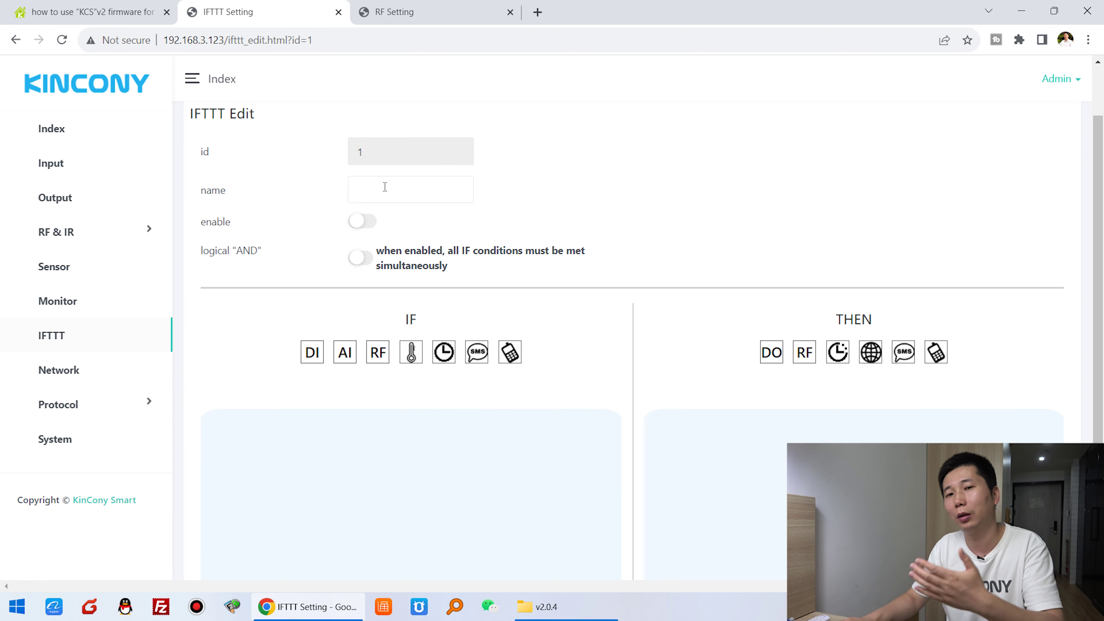
Examine the enable and logical "AND" switches and the IF and THEN sections of IFTTT rule 1
{"action": "left_click", "coordinate": [366, 221]}
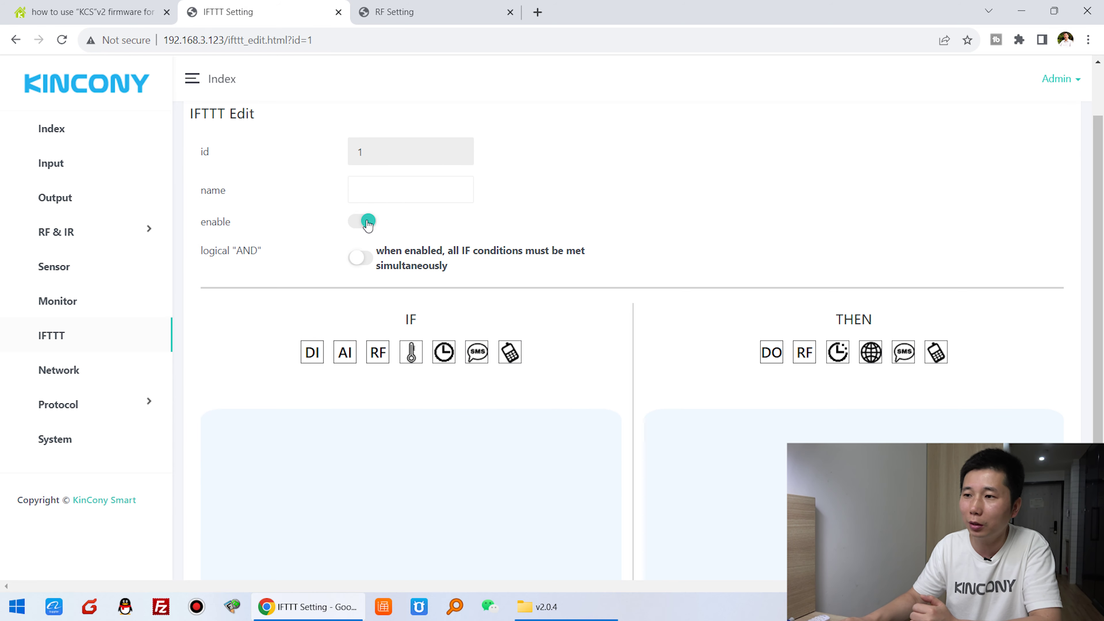
{"action": "left_click", "coordinate": [368, 223]}
{"action": "scroll", "coordinate": [443, 222], "scroll_direction": "down", "scroll_amount": 1}
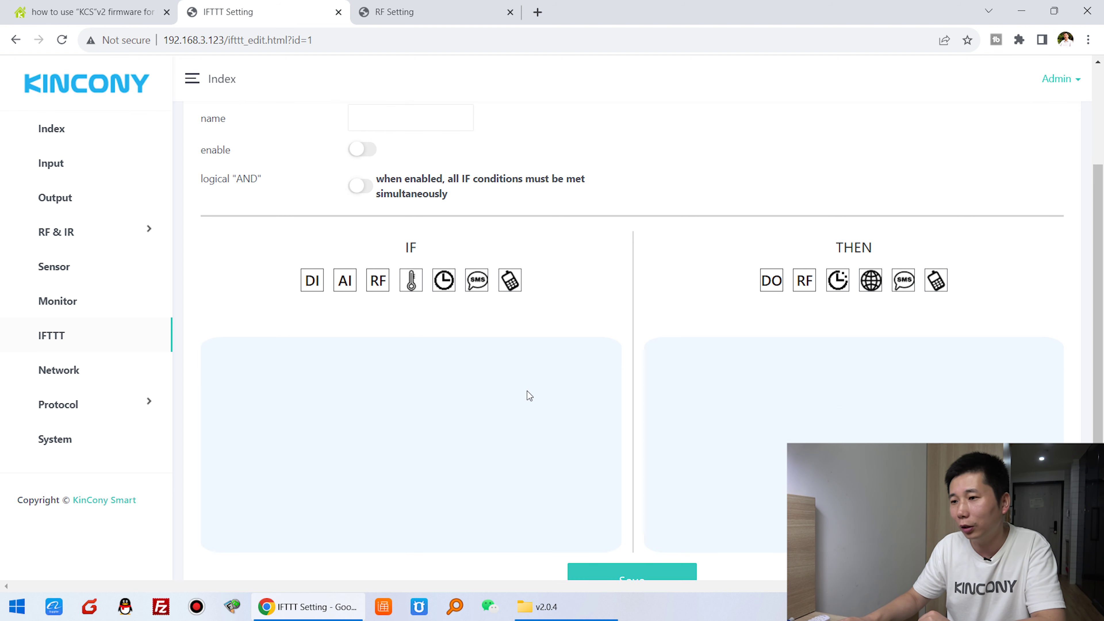
{"action": "left_click", "coordinate": [363, 186]}
{"action": "left_click", "coordinate": [363, 187]}
{"action": "left_click_drag", "start_coordinate": [556, 241], "coordinate": [395, 243]}
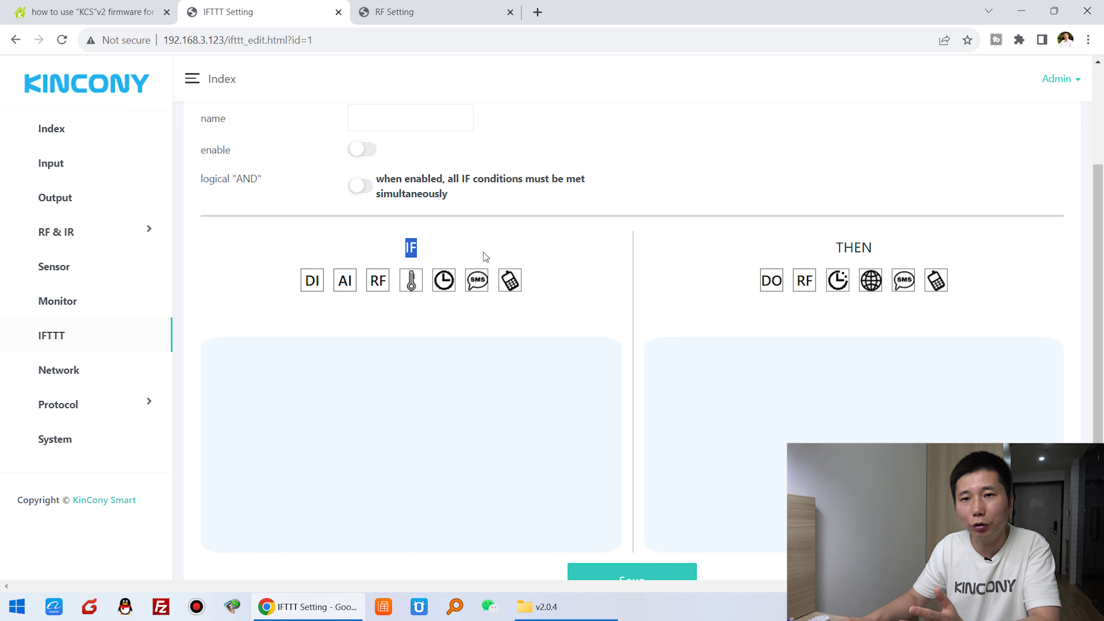
{"action": "left_click_drag", "start_coordinate": [832, 251], "coordinate": [871, 248]}
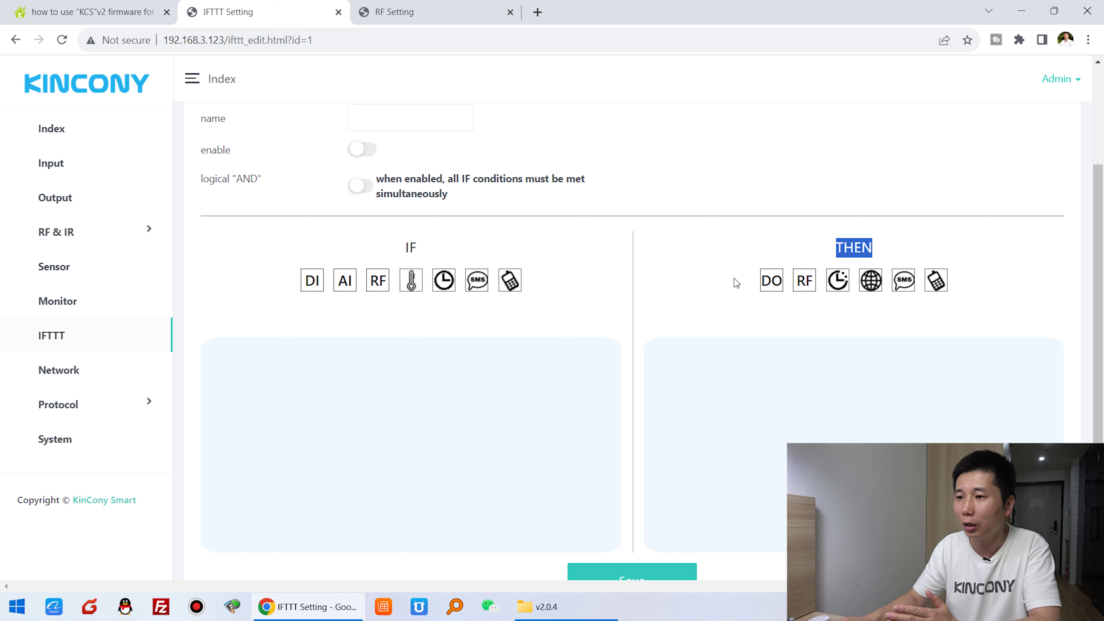
{"action": "left_click", "coordinate": [412, 251]}
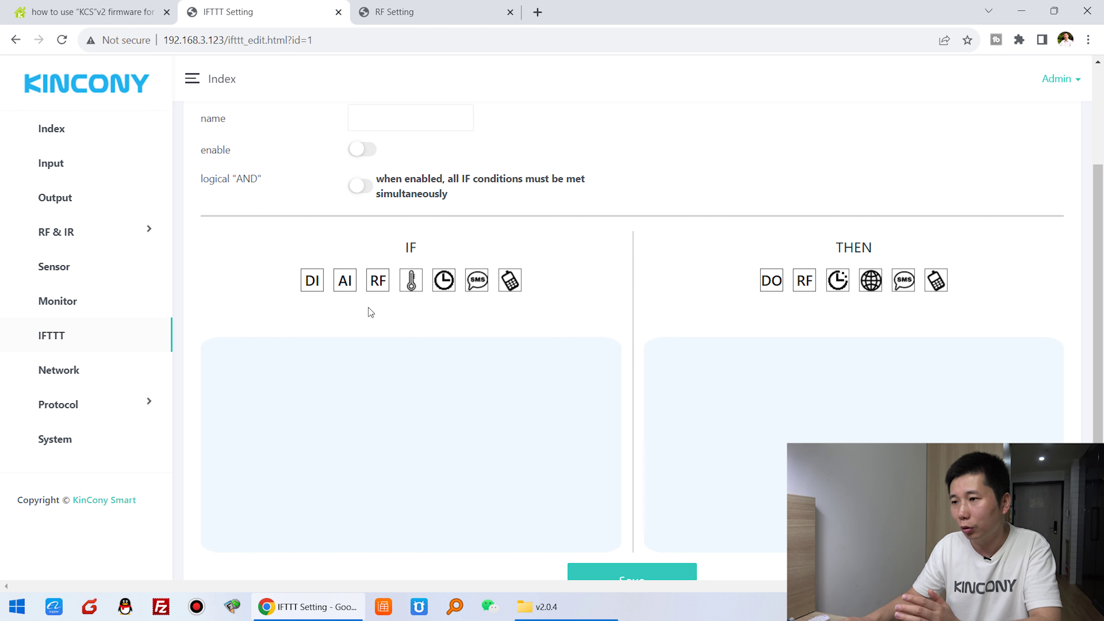
Examine the channel and trigger type choices for a digital input condition without adding one
{"action": "left_click", "coordinate": [313, 282]}
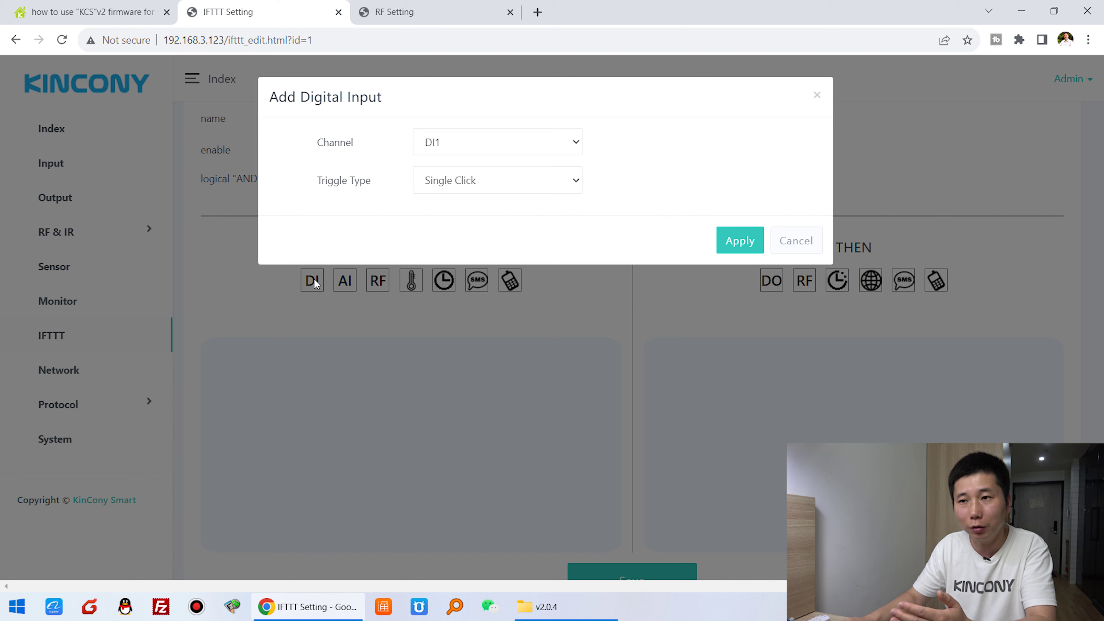
{"action": "left_click", "coordinate": [470, 139]}
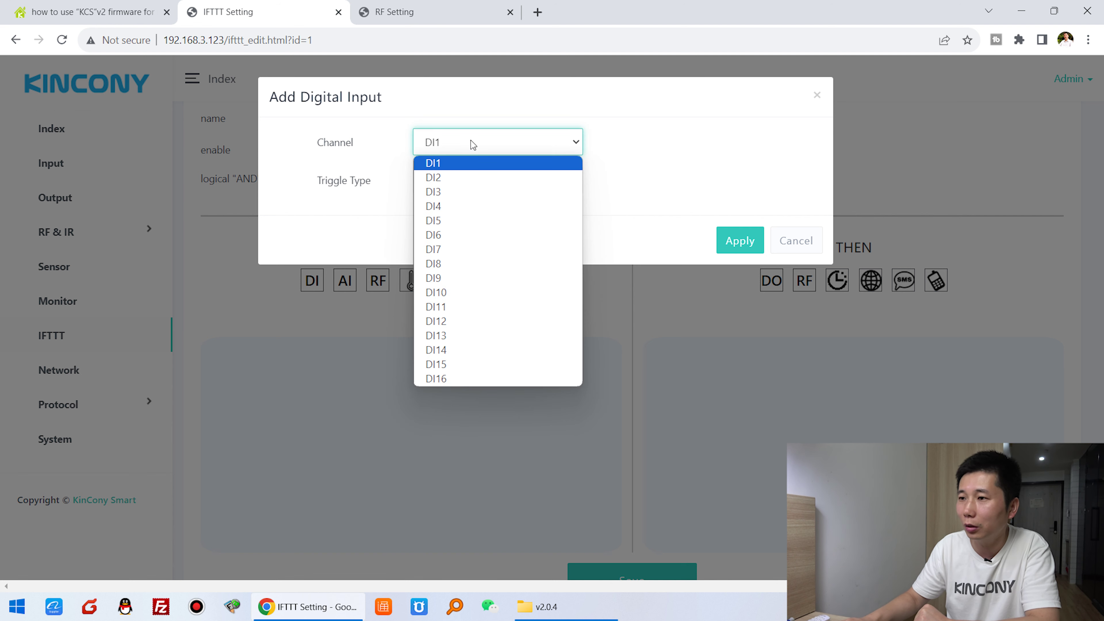
{"action": "left_click", "coordinate": [471, 139]}
{"action": "left_click", "coordinate": [471, 140]}
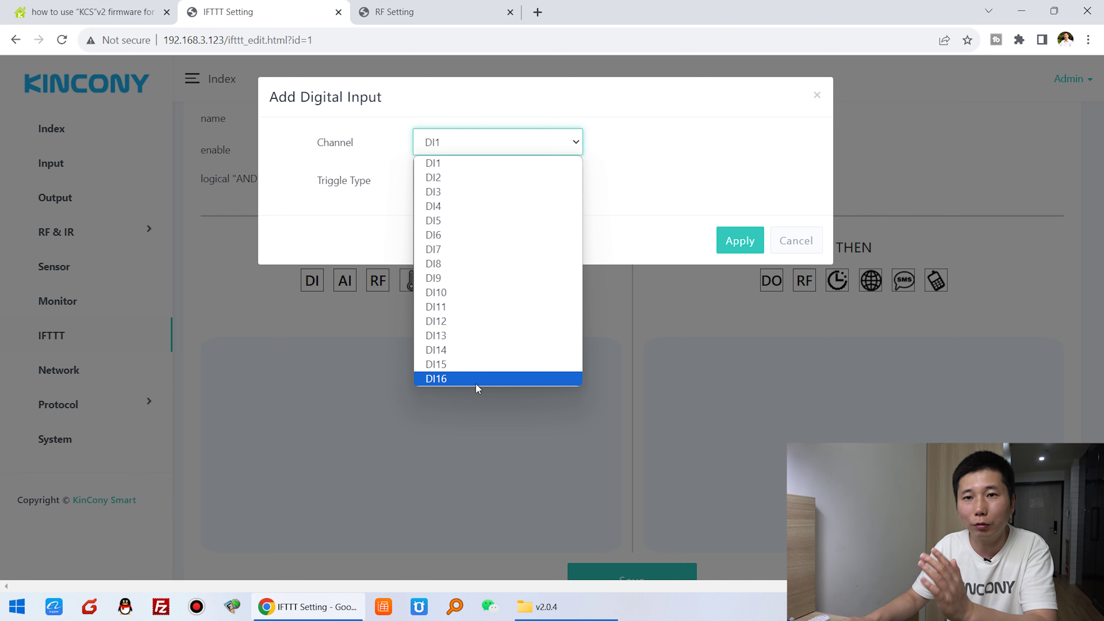
{"action": "left_click", "coordinate": [633, 168]}
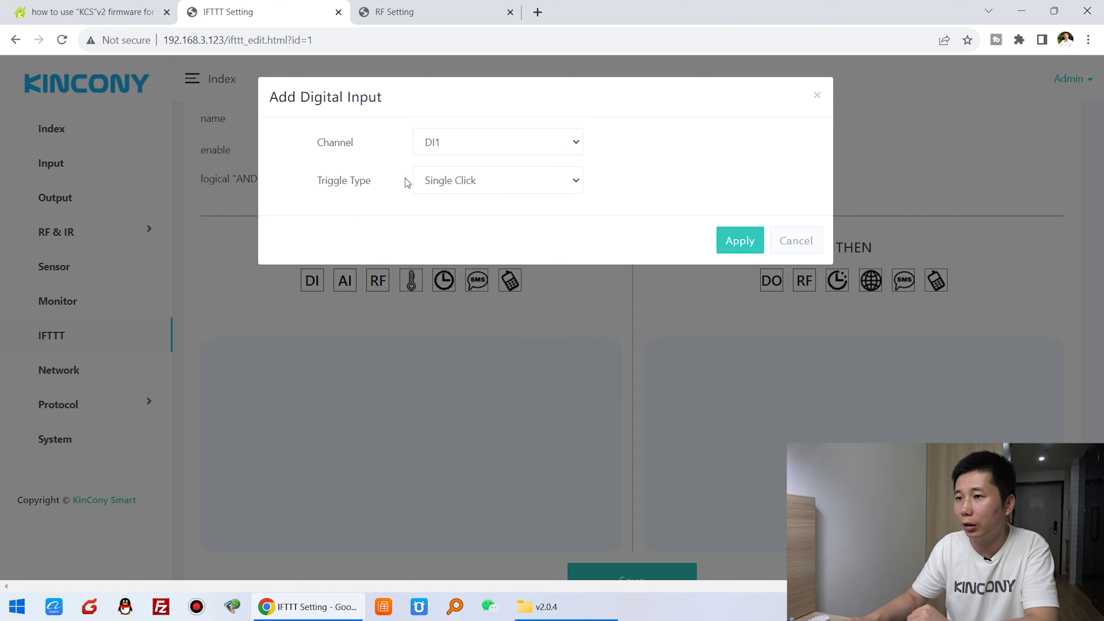
{"action": "left_click", "coordinate": [509, 179]}
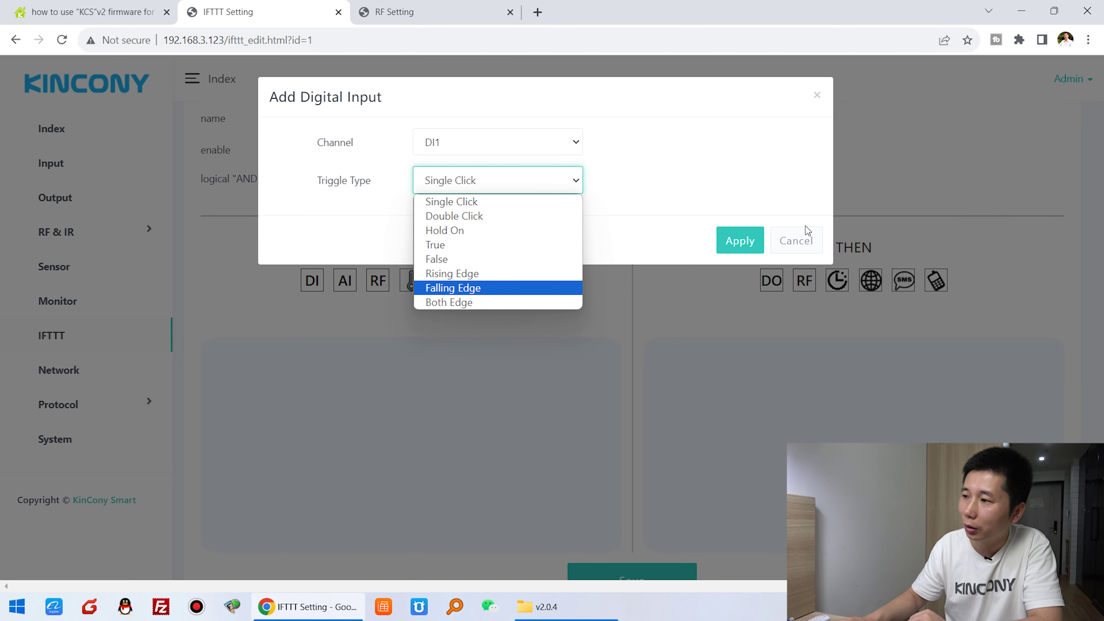
{"action": "left_click", "coordinate": [797, 241]}
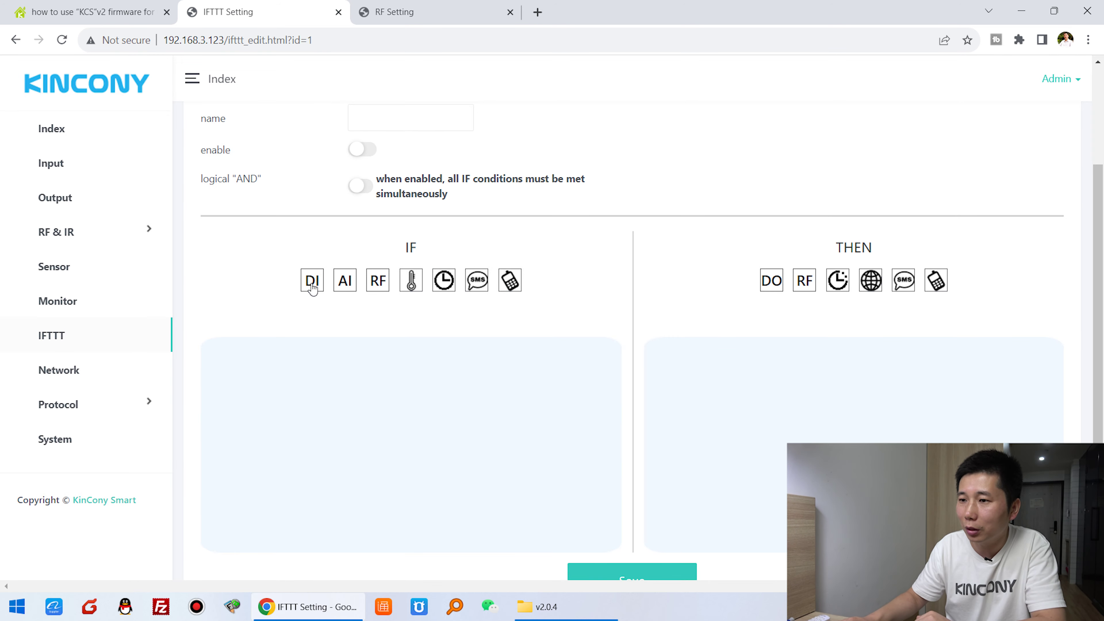
Add a digital input condition DI1 Single Click and an analog input condition AI1 <= 2 to the rule's IF section
{"action": "left_click", "coordinate": [312, 281]}
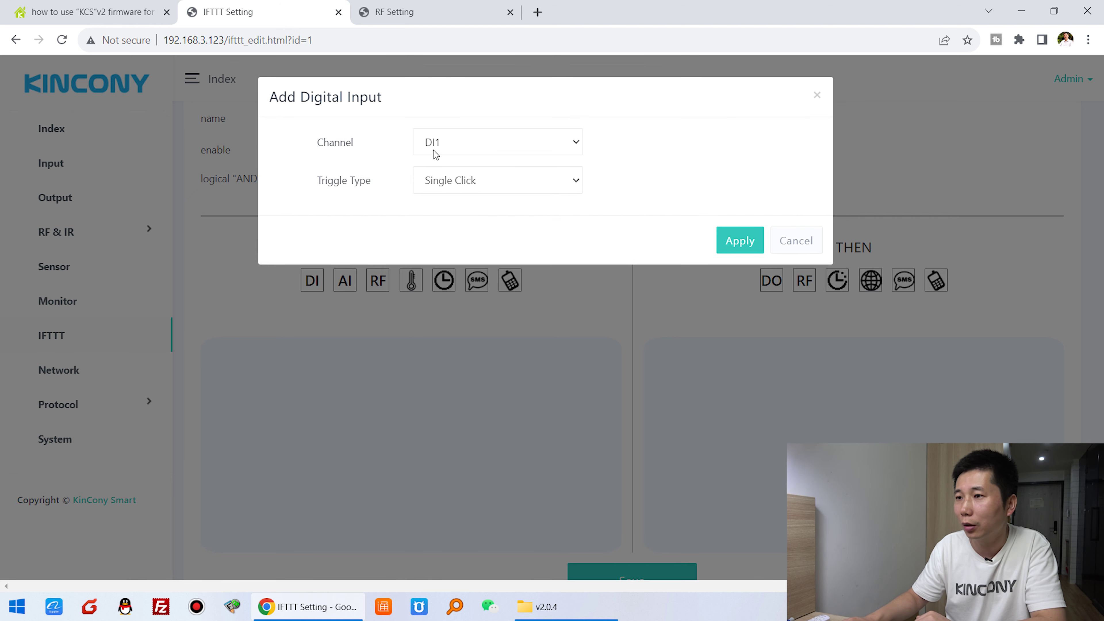
{"action": "left_click", "coordinate": [741, 242]}
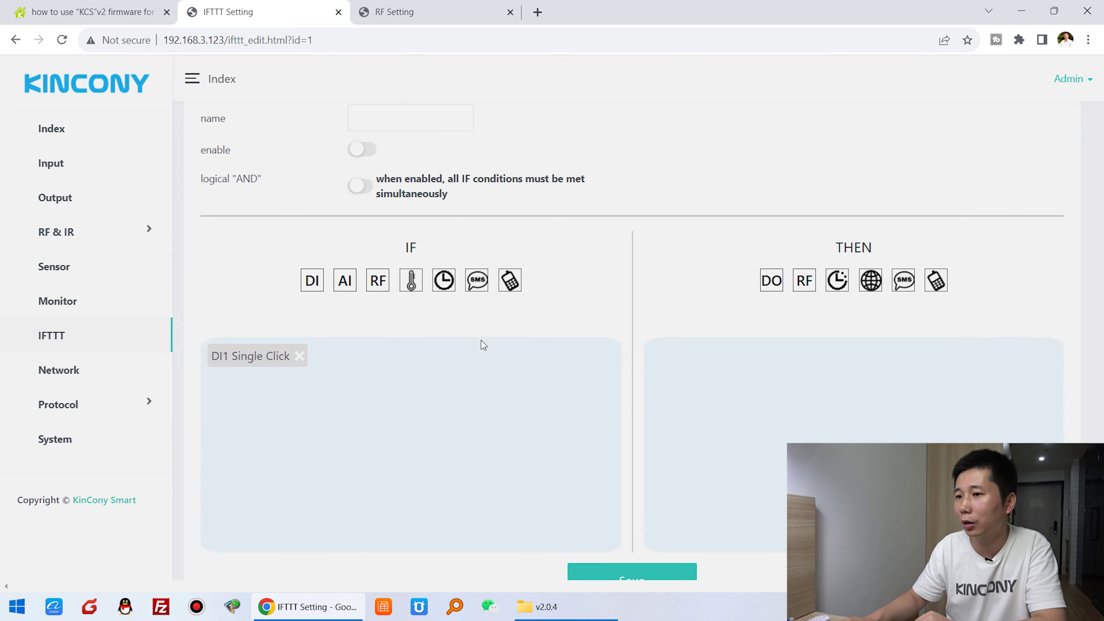
{"action": "left_click", "coordinate": [347, 283]}
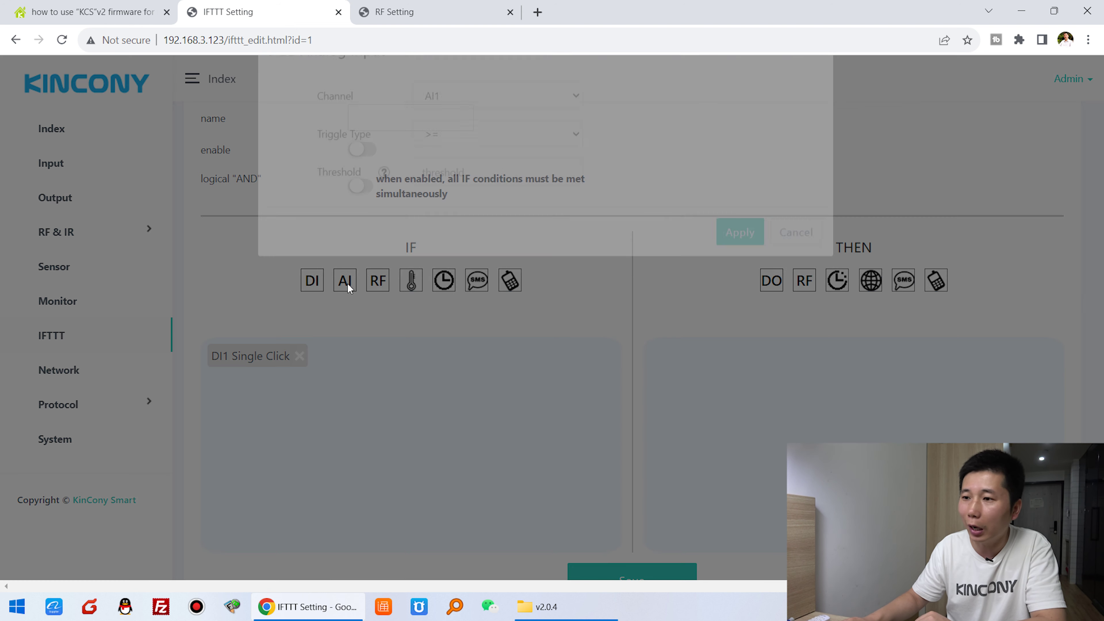
{"action": "left_click", "coordinate": [465, 143]}
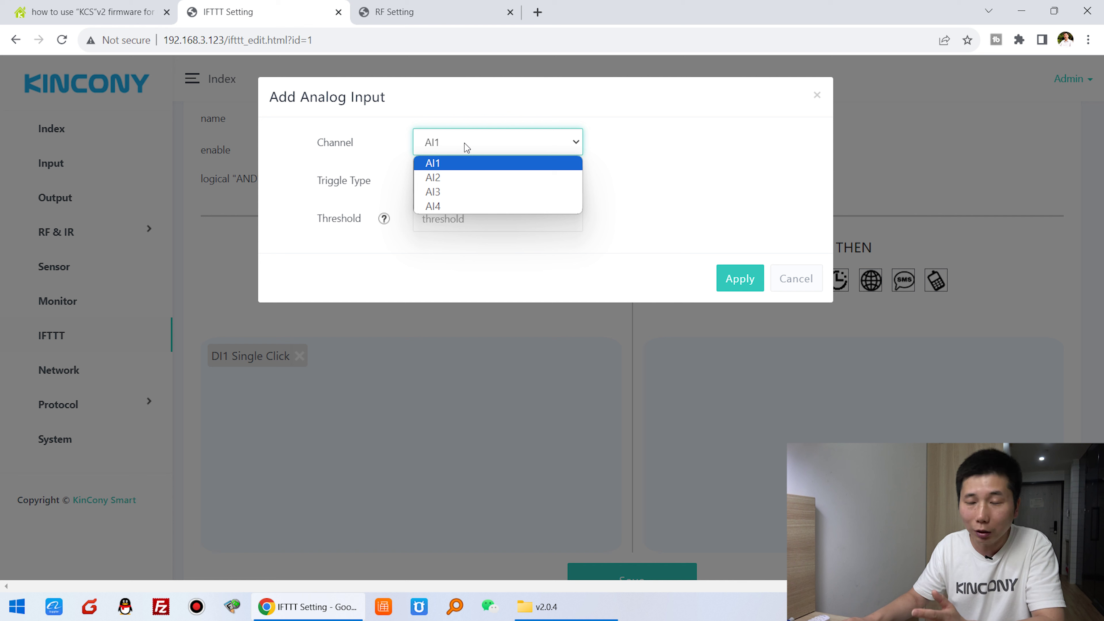
{"action": "left_click", "coordinate": [465, 143]}
{"action": "left_click", "coordinate": [464, 185]}
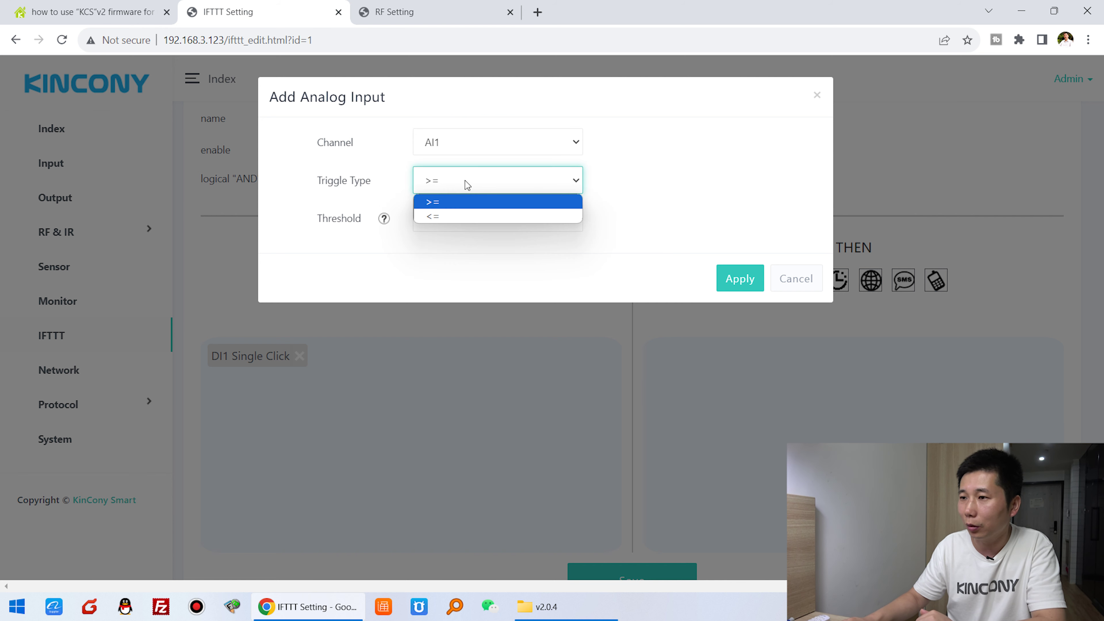
{"action": "left_click", "coordinate": [464, 216]}
{"action": "left_click", "coordinate": [493, 217]}
{"action": "type", "text": "2"}
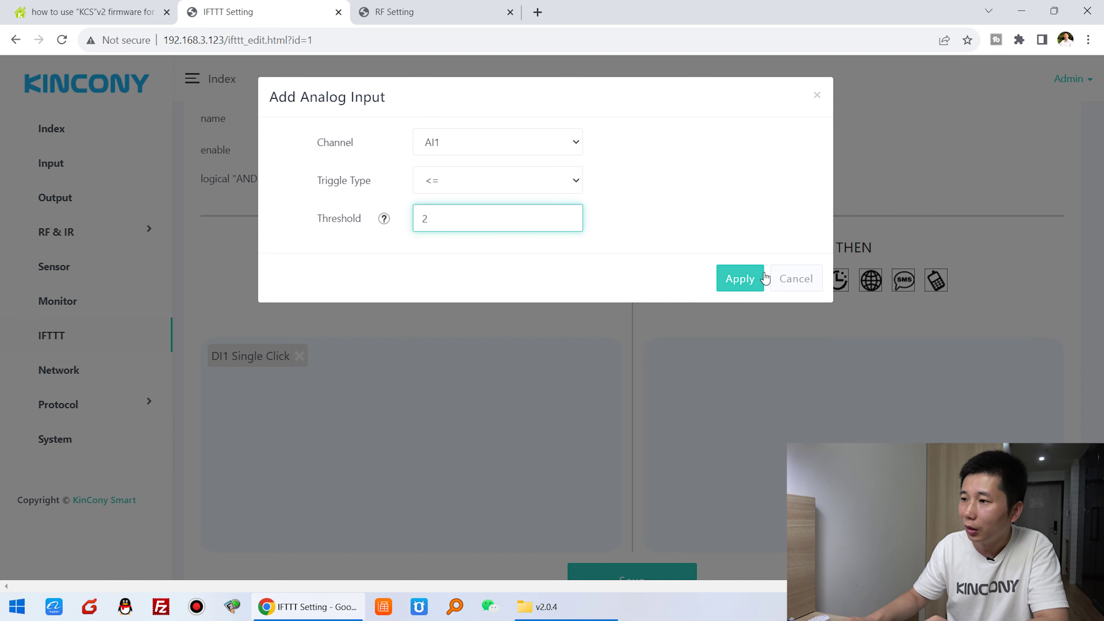
{"action": "left_click", "coordinate": [740, 278]}
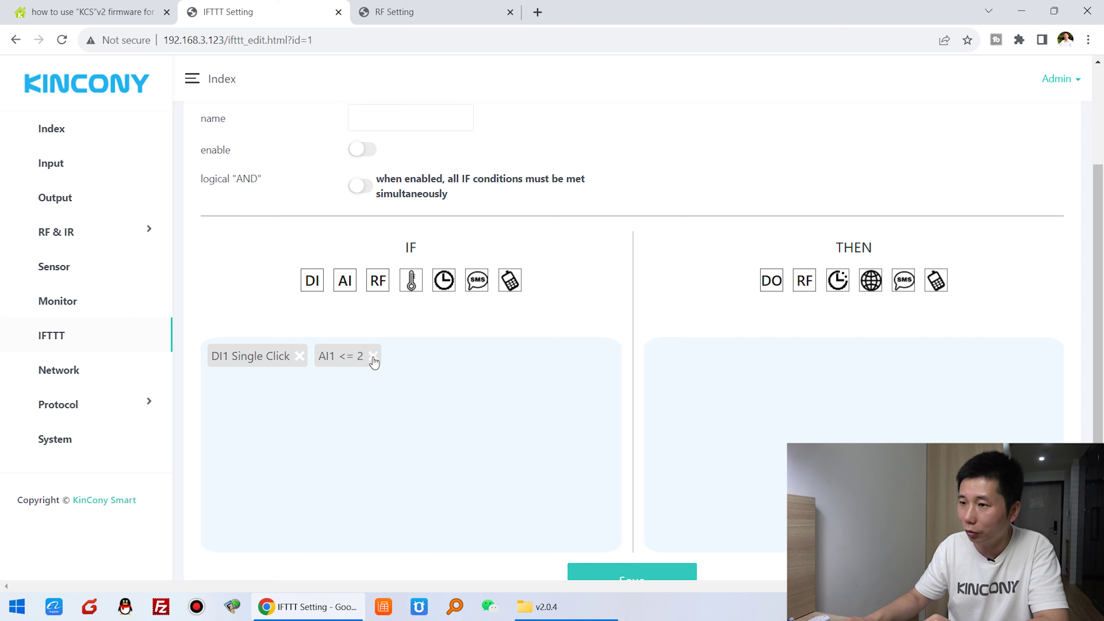
Add RF channel RF2 as a condition in the rule's IF section
{"action": "left_click", "coordinate": [383, 283]}
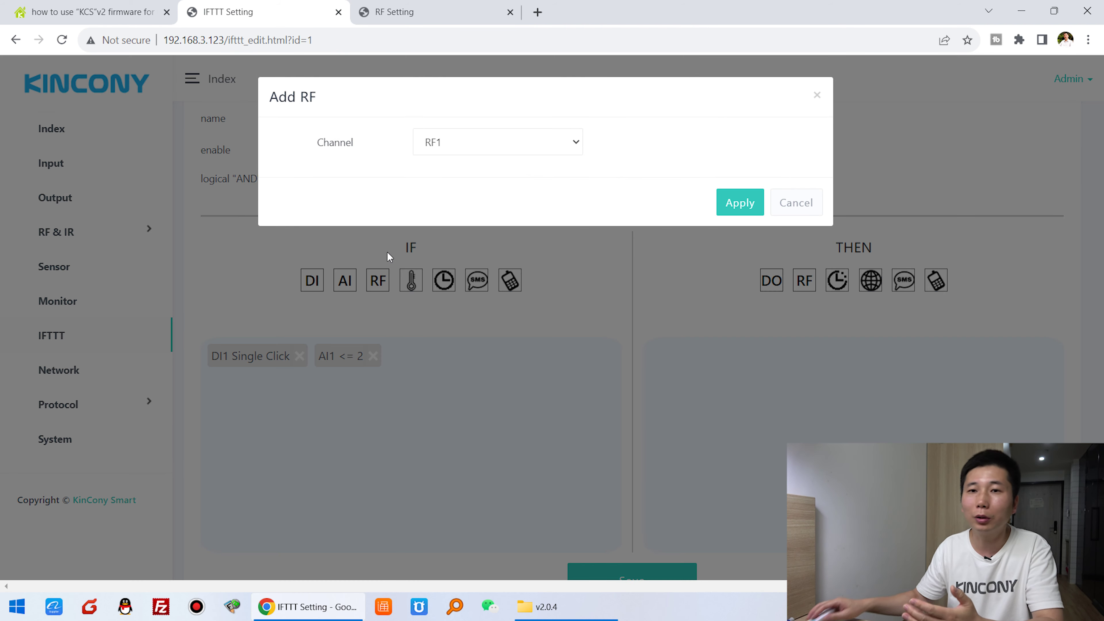
{"action": "left_click", "coordinate": [558, 143]}
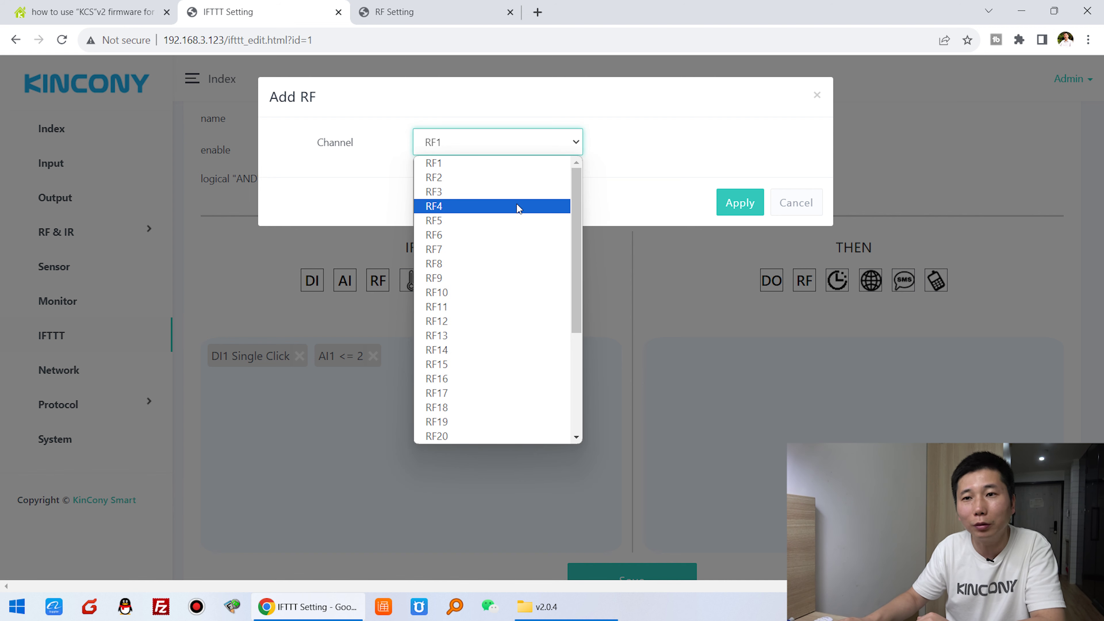
{"action": "left_click", "coordinate": [502, 180]}
{"action": "left_click", "coordinate": [729, 203]}
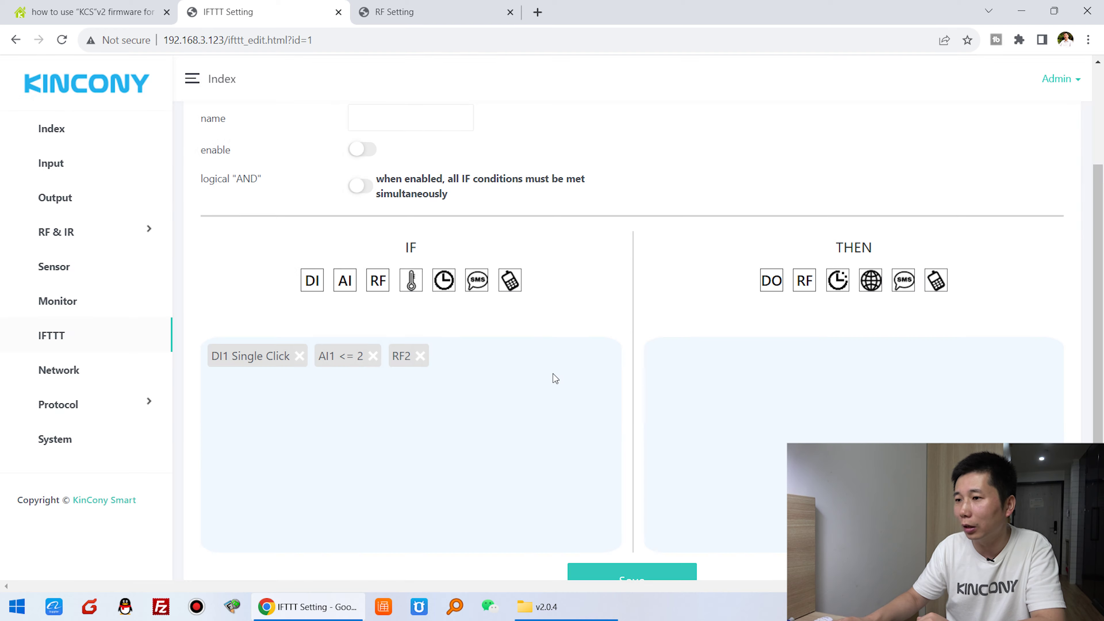
Add a time condition to the IF section for Monday, Tuesday and Wednesday at 02:06
{"action": "left_click", "coordinate": [446, 285]}
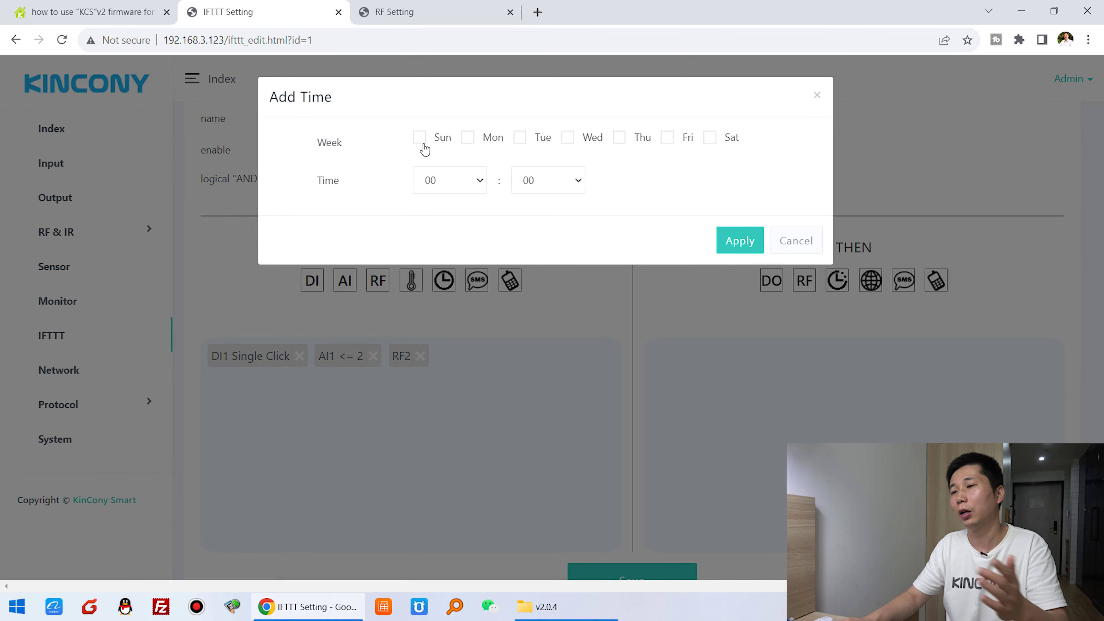
{"action": "left_click", "coordinate": [540, 141]}
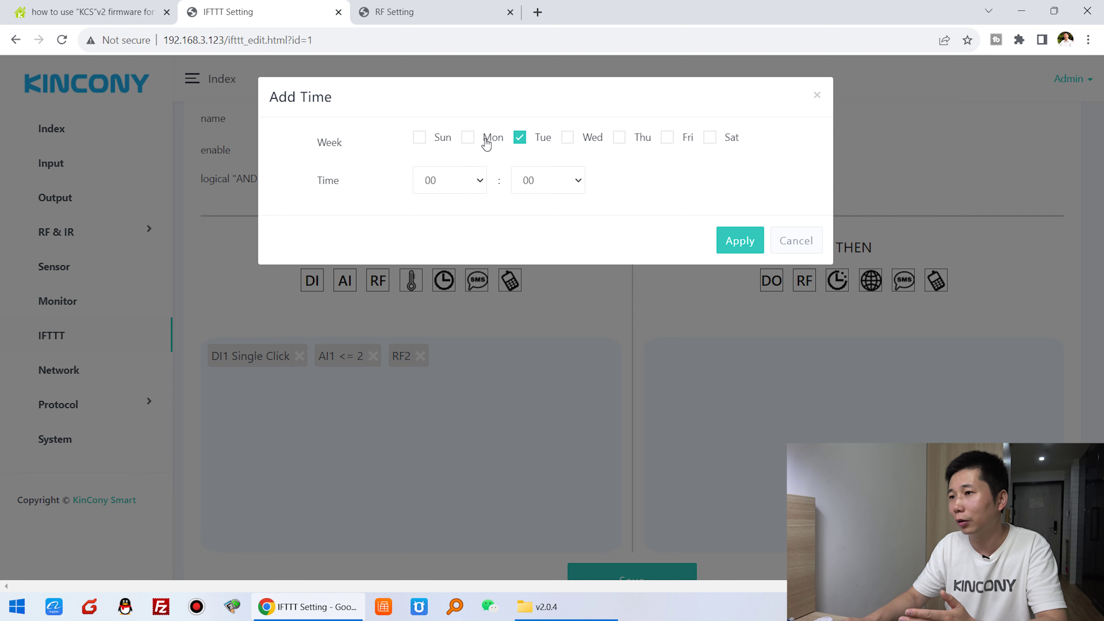
{"action": "left_click", "coordinate": [486, 144]}
{"action": "left_click", "coordinate": [588, 145]}
{"action": "left_click", "coordinate": [474, 187]}
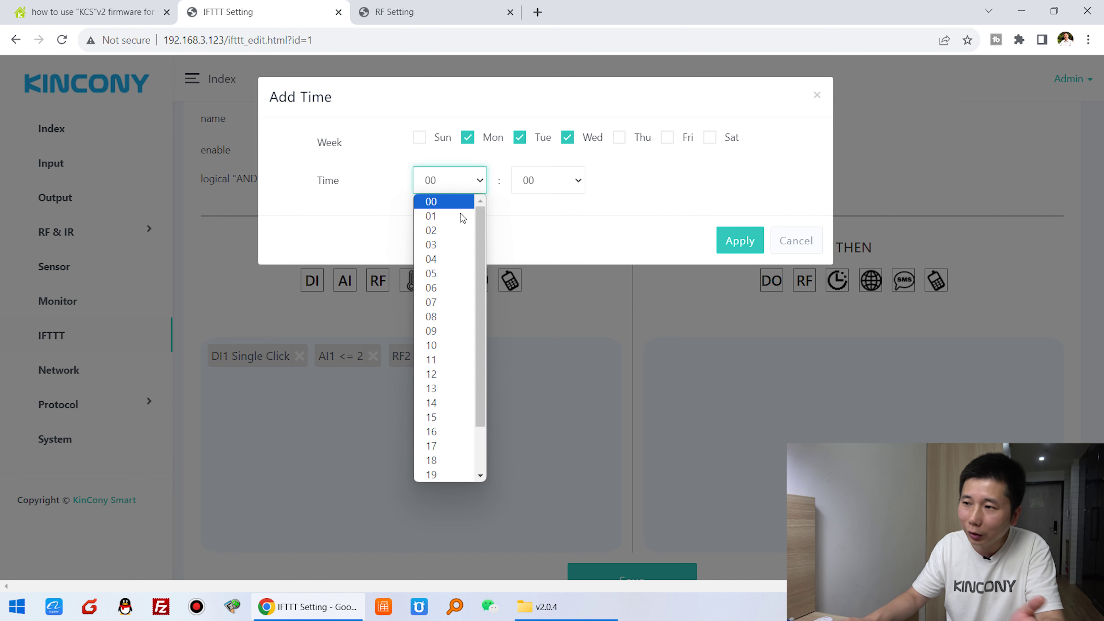
{"action": "left_click", "coordinate": [457, 230]}
{"action": "left_click", "coordinate": [560, 181]}
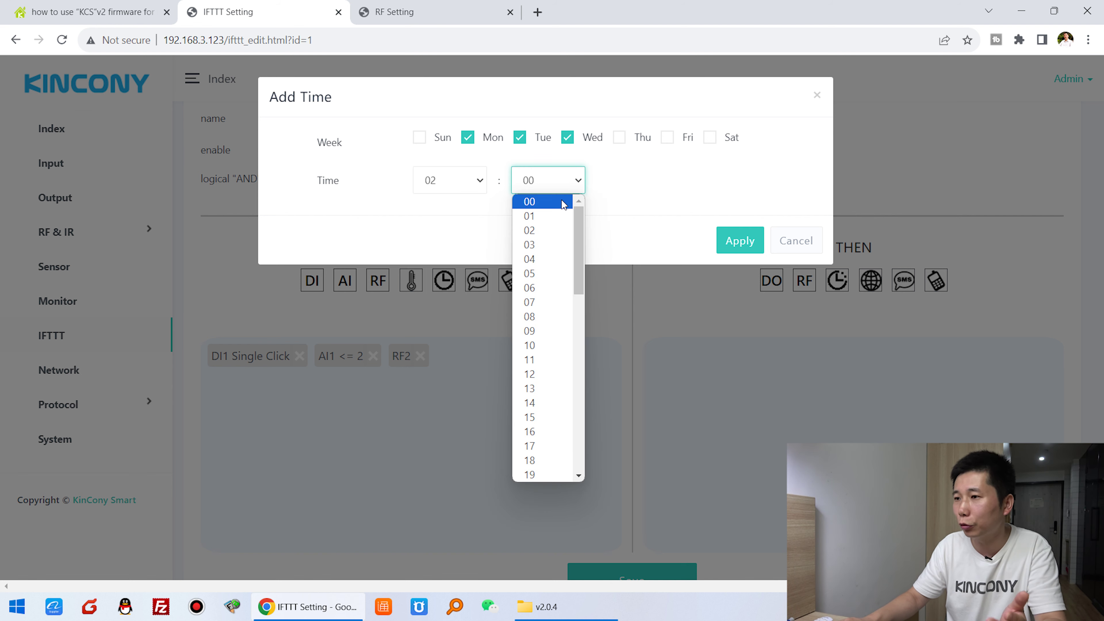
{"action": "left_click", "coordinate": [561, 287]}
{"action": "left_click", "coordinate": [740, 241]}
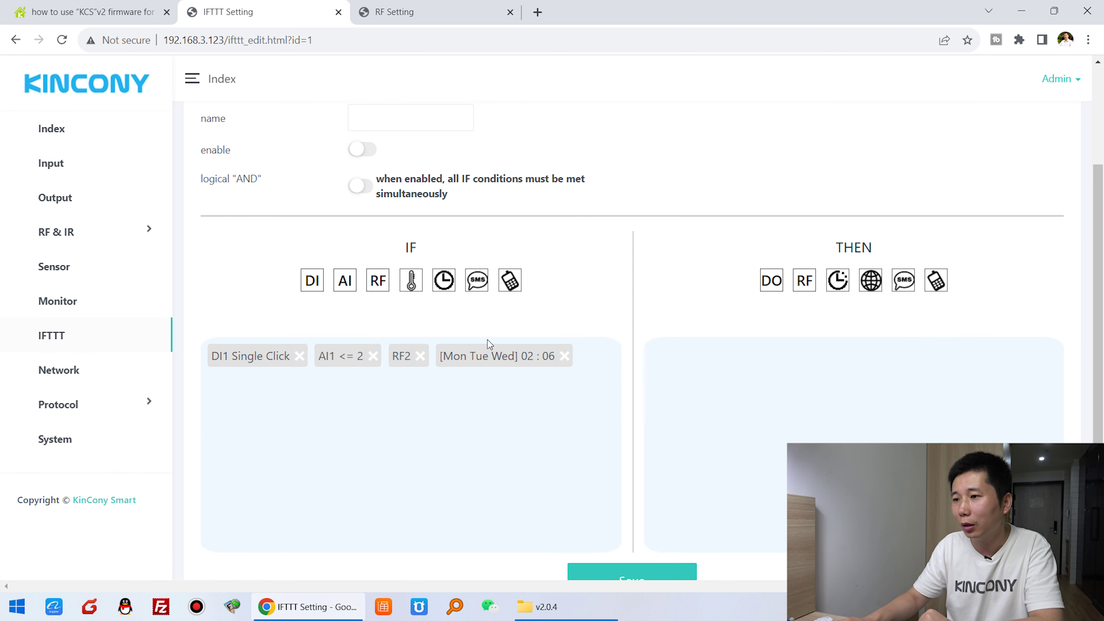
Add the SMS control SMS1 and the call control CALL1 as conditions in the IF section
{"action": "left_click", "coordinate": [481, 282]}
{"action": "left_click", "coordinate": [500, 142]}
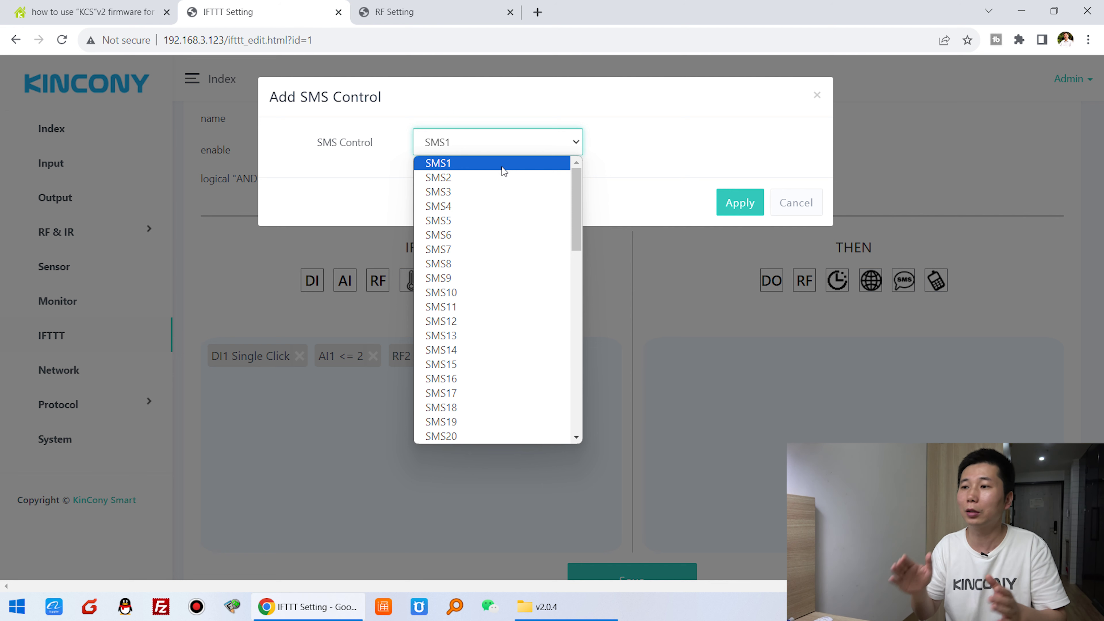
{"action": "left_click", "coordinate": [487, 163]}
{"action": "left_click", "coordinate": [740, 203]}
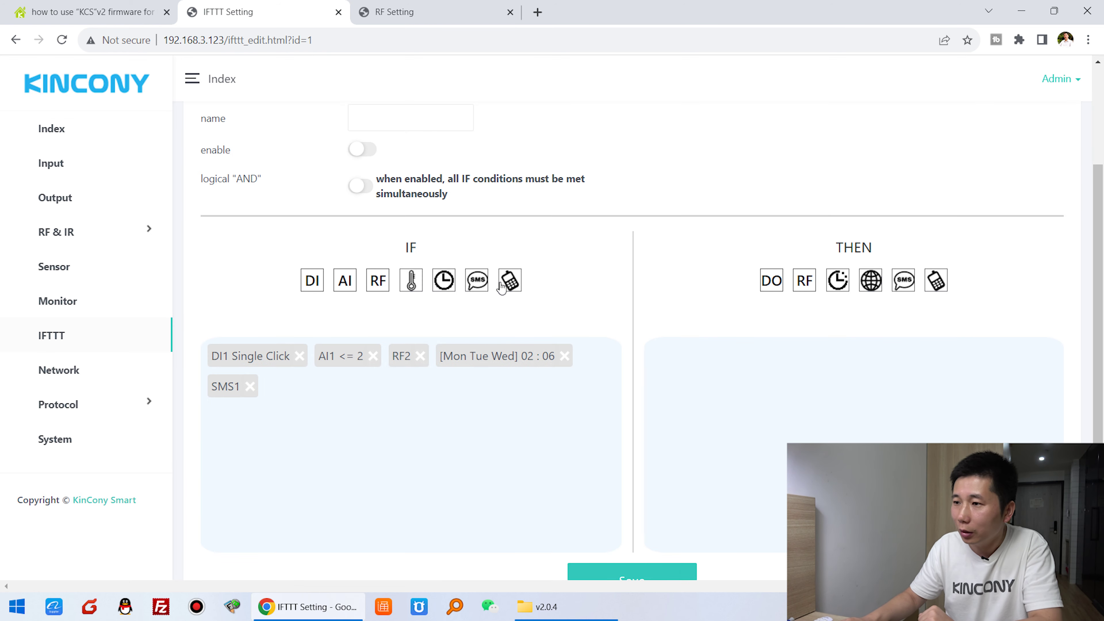
{"action": "left_click", "coordinate": [511, 282]}
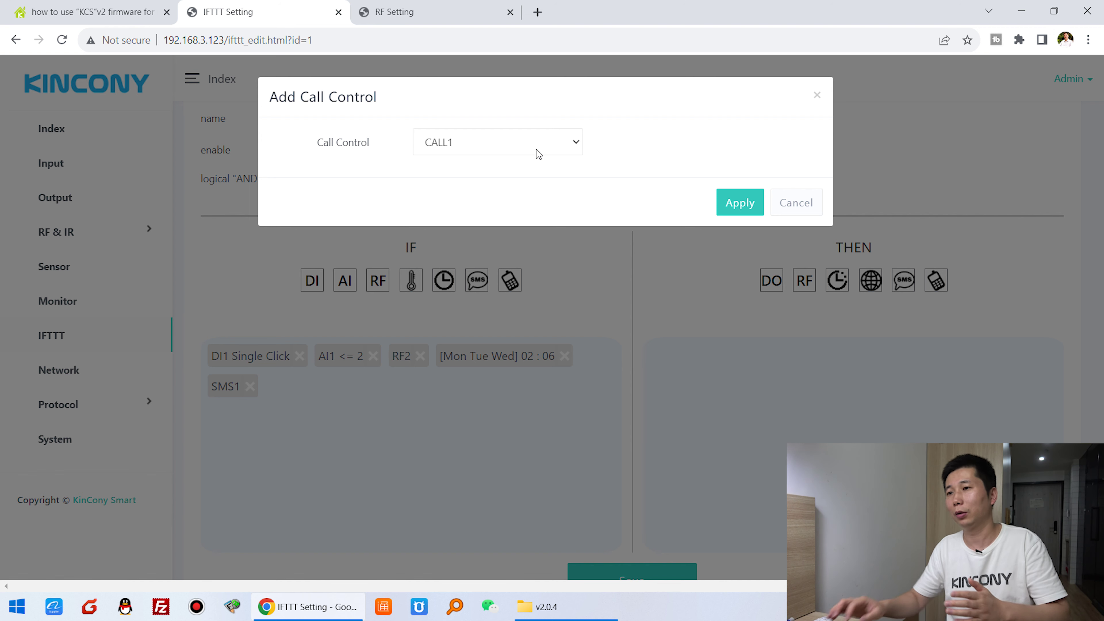
{"action": "left_click", "coordinate": [536, 149]}
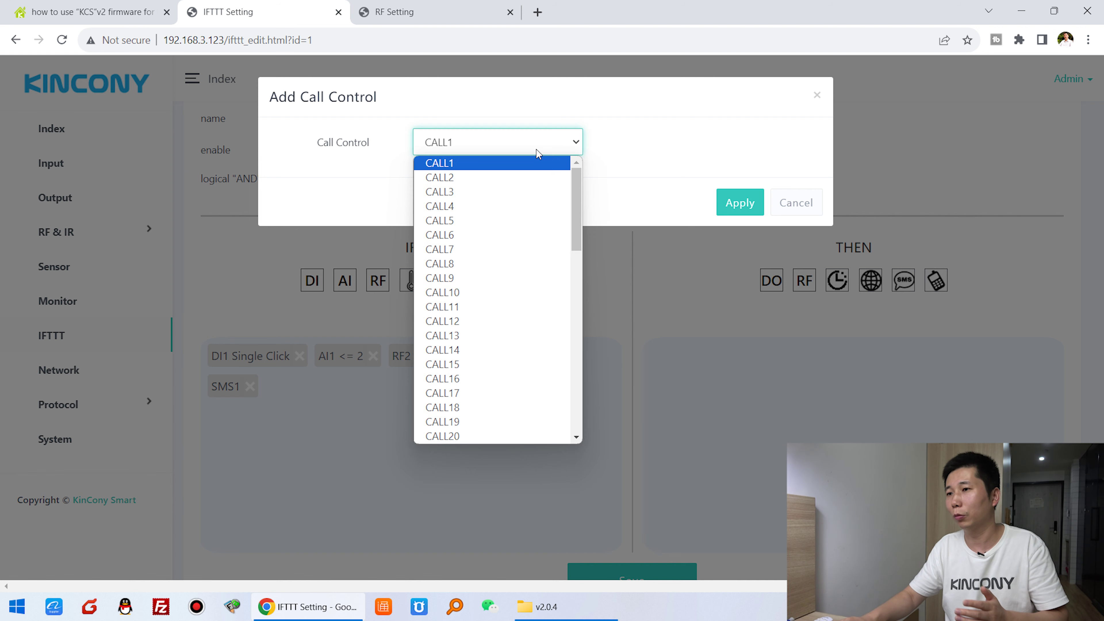
{"action": "left_click", "coordinate": [506, 164]}
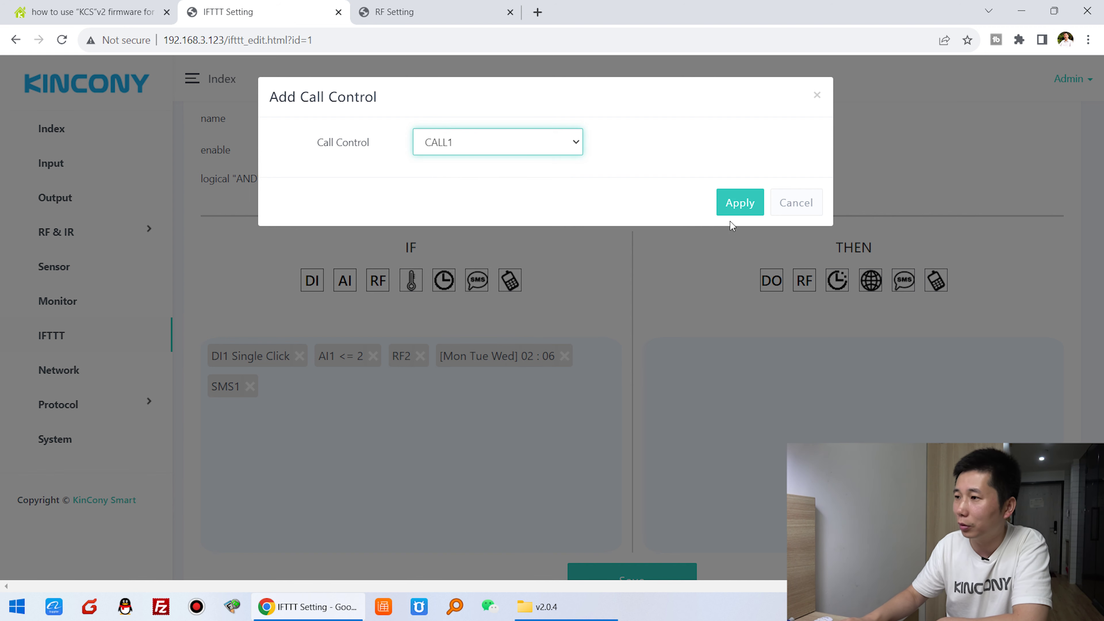
{"action": "left_click", "coordinate": [735, 206]}
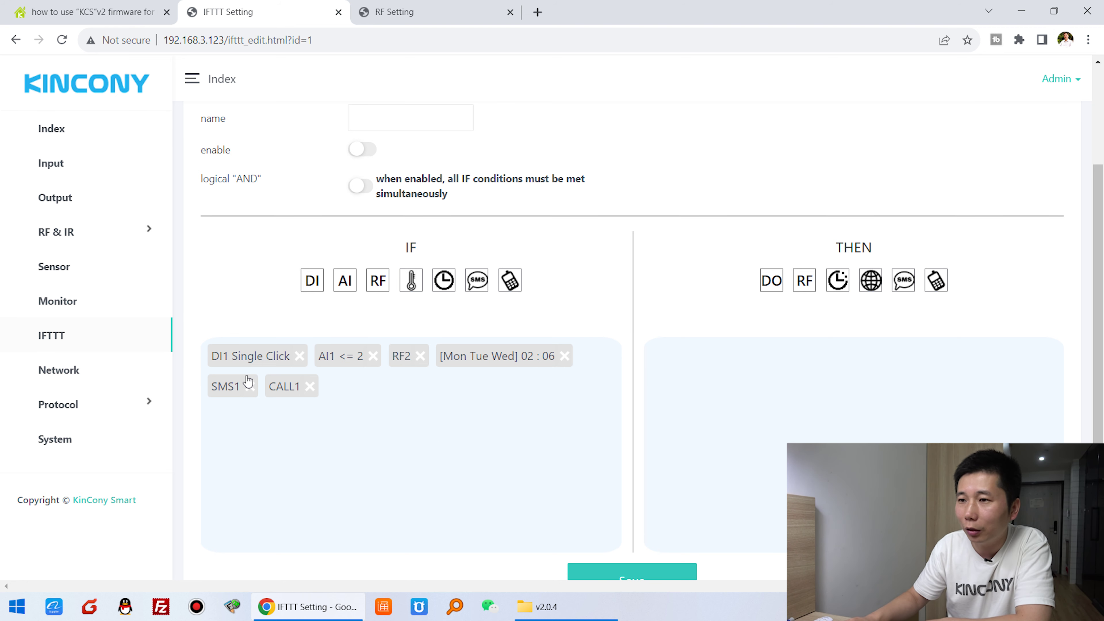
Switch the rule's logical "AND" option on and back off
{"action": "left_click_drag", "start_coordinate": [239, 182], "coordinate": [264, 186]}
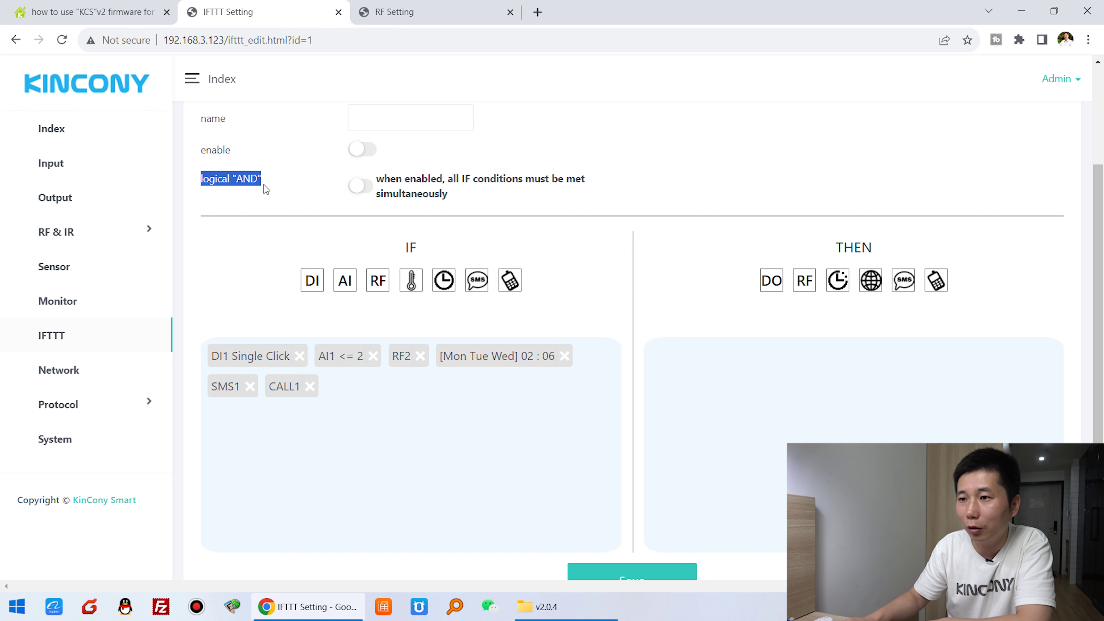
{"action": "left_click", "coordinate": [360, 187]}
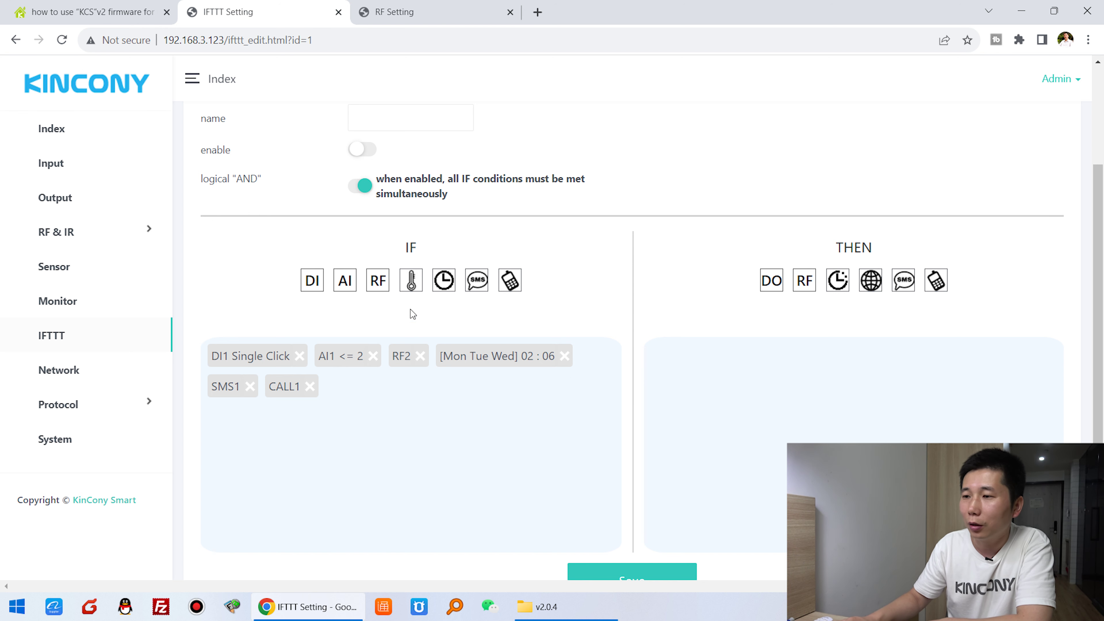
{"action": "left_click", "coordinate": [359, 191]}
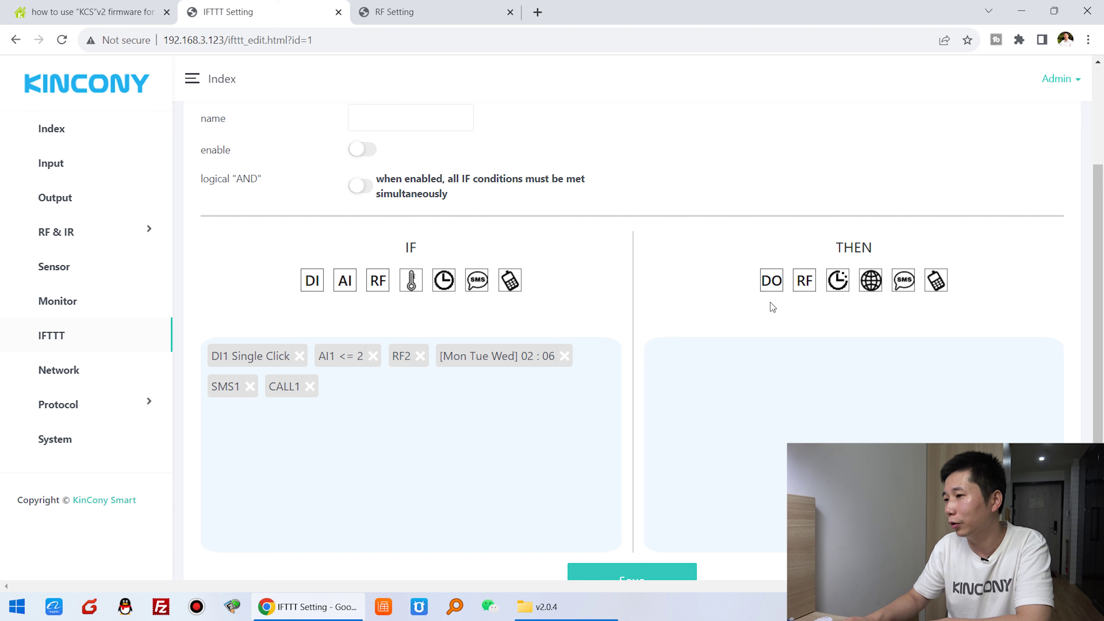
Add a digital output action to the THEN section that turns output 1 on
{"action": "left_click", "coordinate": [777, 285]}
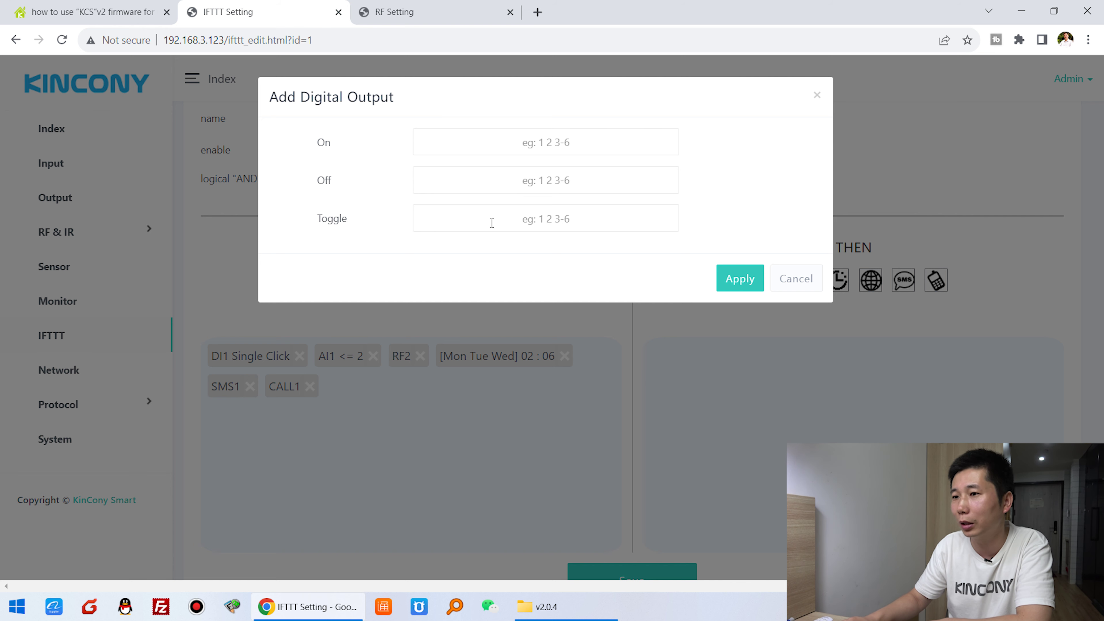
{"action": "left_click", "coordinate": [545, 142]}
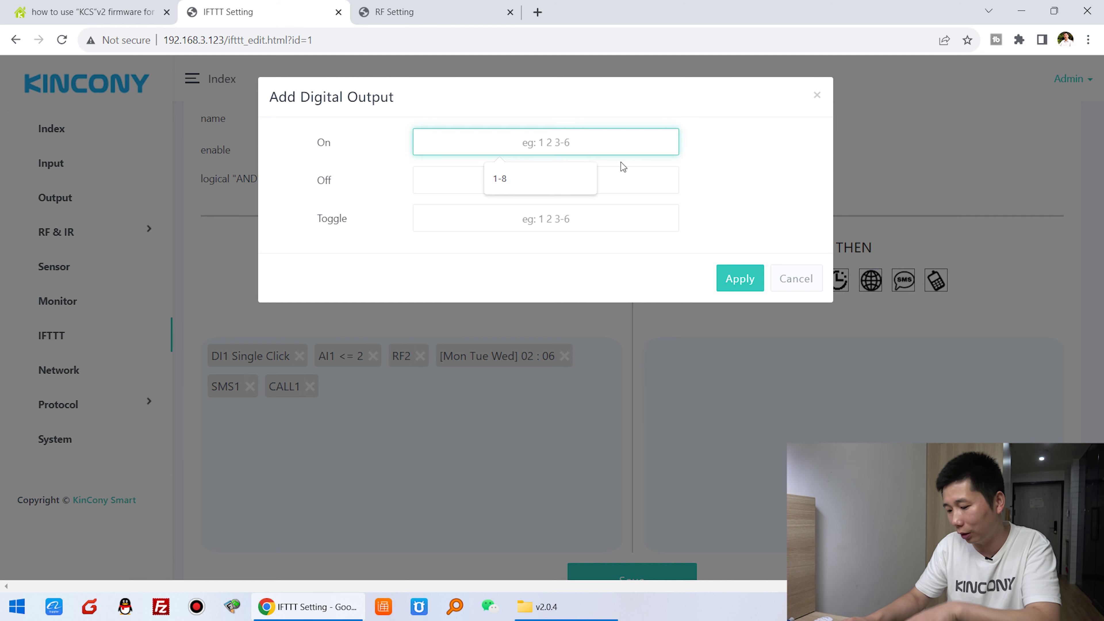
{"action": "type", "text": "1"}
{"action": "left_click", "coordinate": [715, 192]}
{"action": "left_click", "coordinate": [738, 288]}
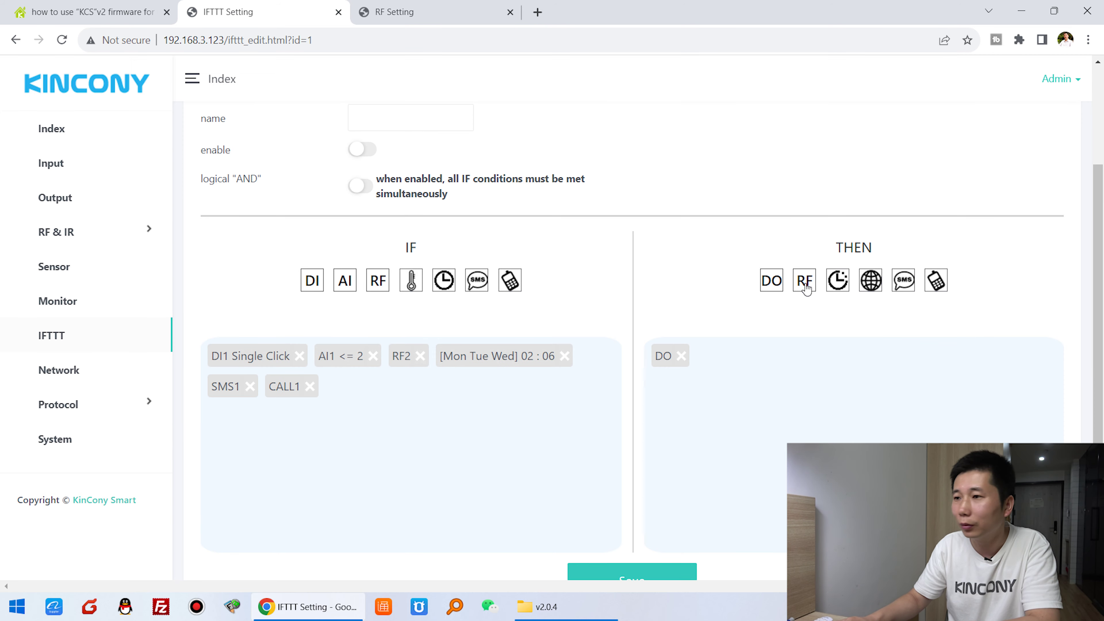
Add an RF action with channel RF2 to the THEN section
{"action": "left_click", "coordinate": [805, 281]}
{"action": "left_click", "coordinate": [485, 144]}
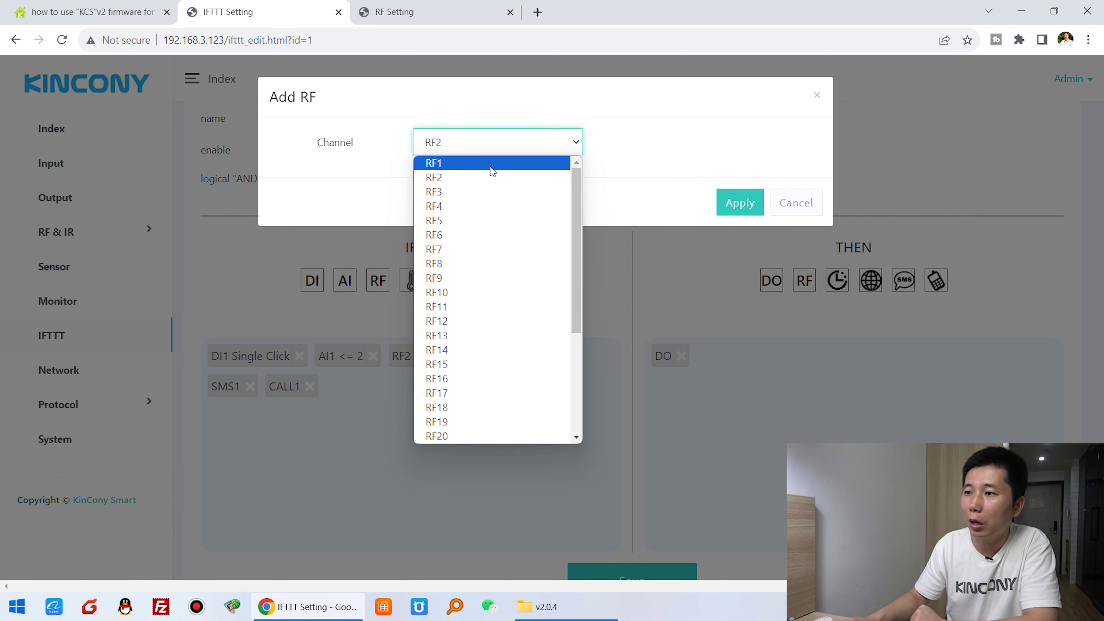
{"action": "left_click", "coordinate": [495, 178]}
{"action": "left_click", "coordinate": [733, 201]}
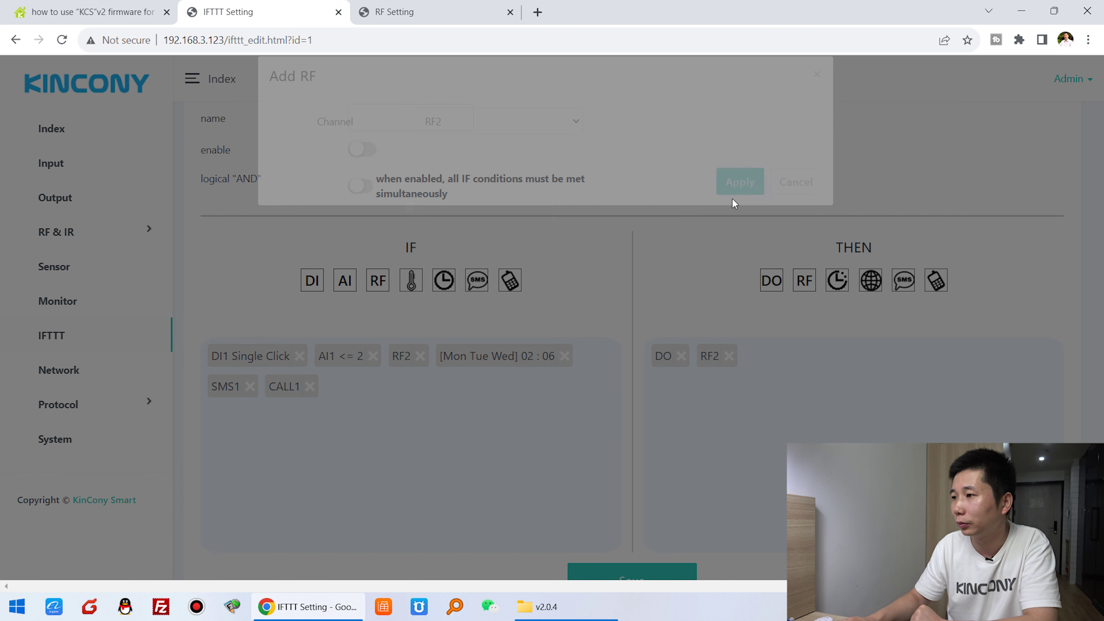
Add a delay action of 1 second to the THEN section
{"action": "left_click", "coordinate": [837, 283]}
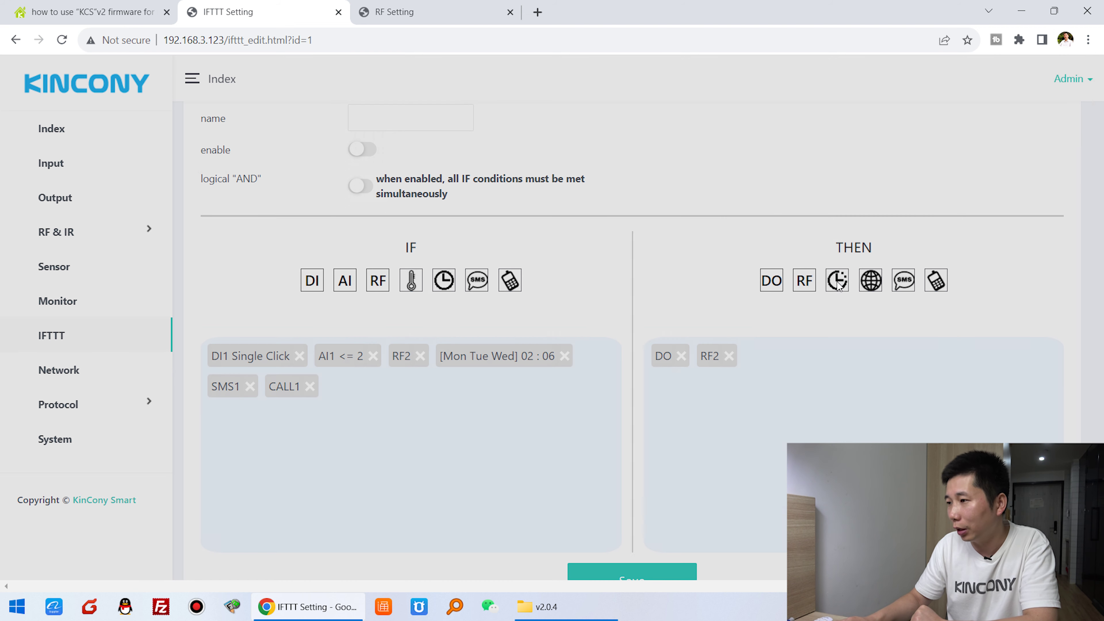
{"action": "left_click", "coordinate": [477, 143]}
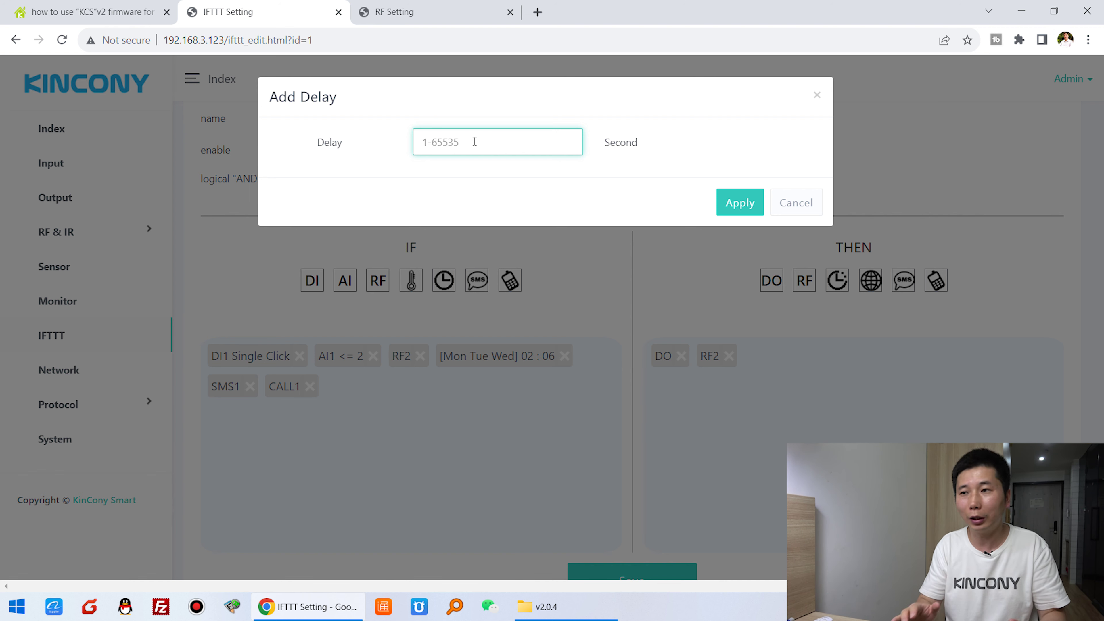
{"action": "type", "text": "1"}
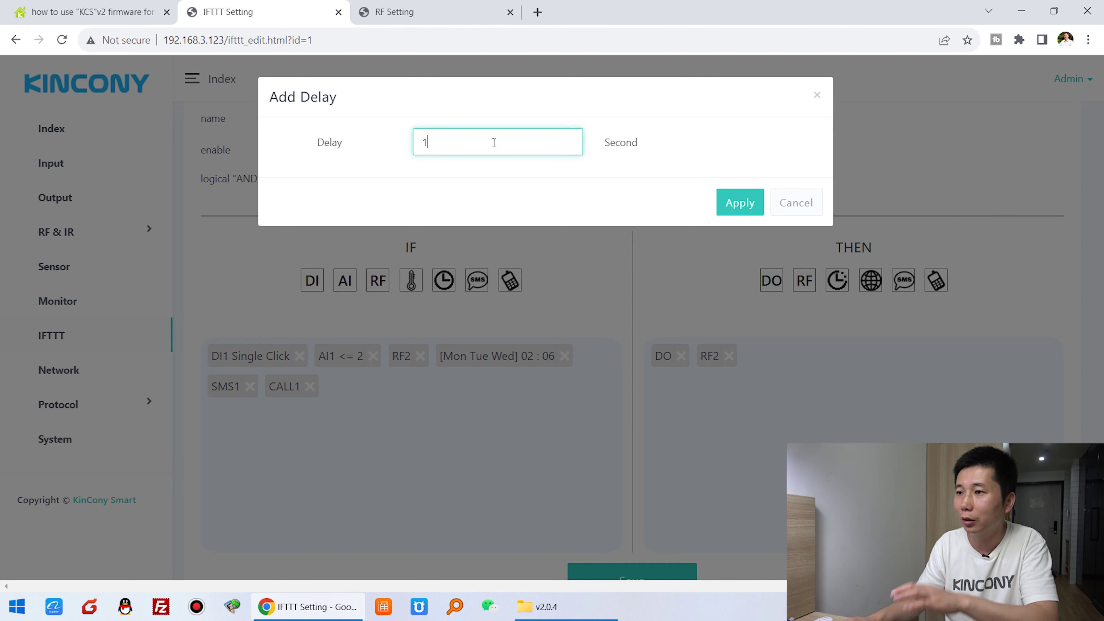
{"action": "left_click", "coordinate": [735, 202]}
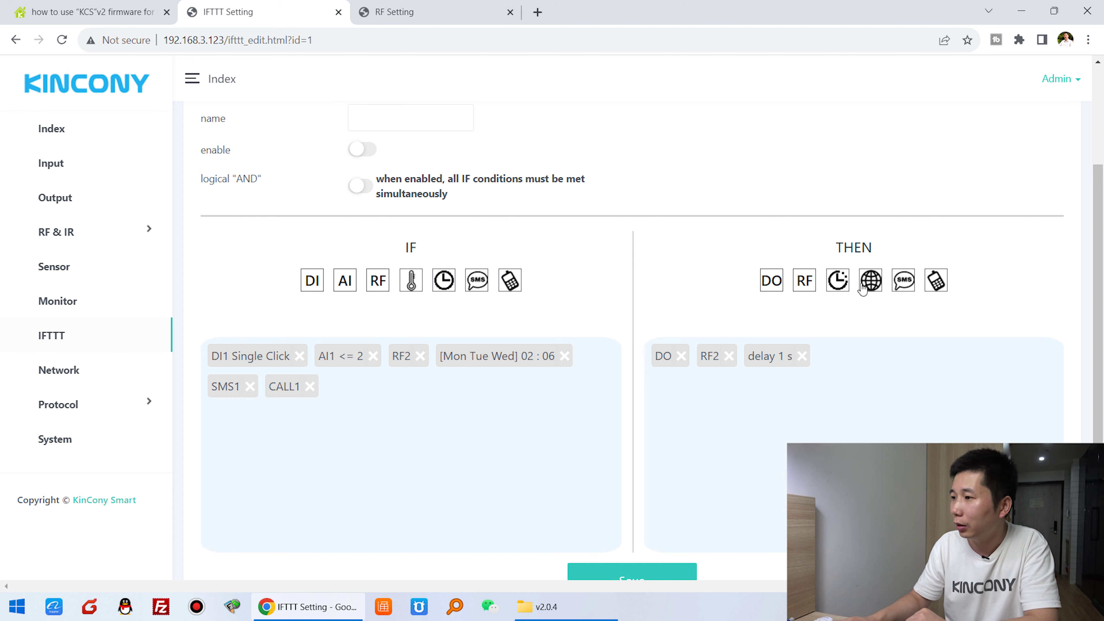
Try to add a protocol action using Custom Protocol2 to the THEN section
{"action": "left_click", "coordinate": [871, 284]}
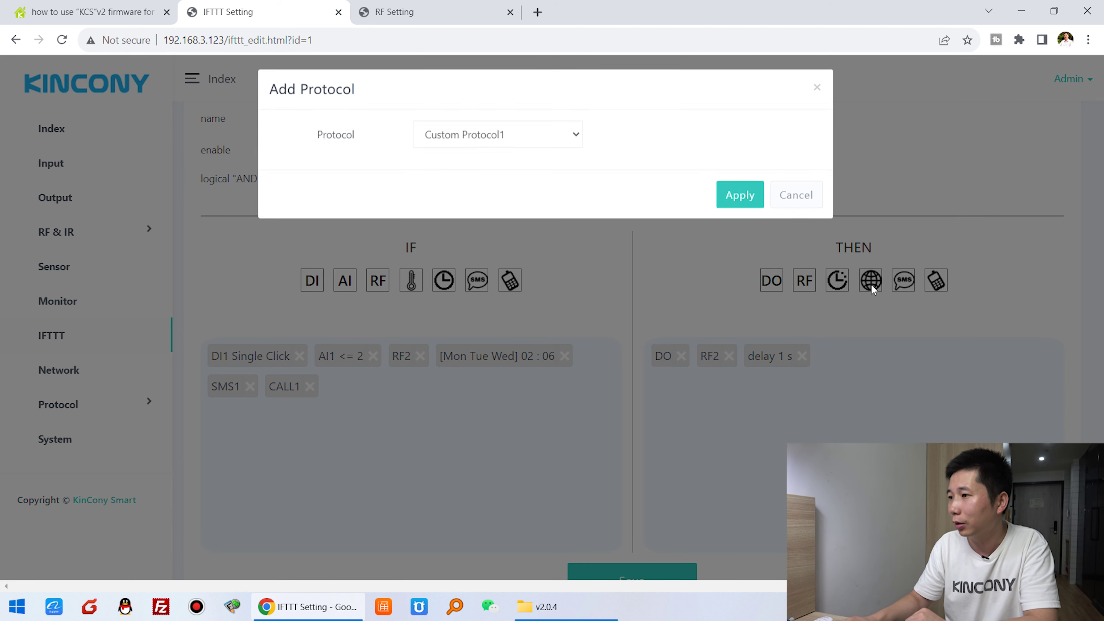
{"action": "left_click", "coordinate": [503, 140]}
{"action": "left_click", "coordinate": [514, 177]}
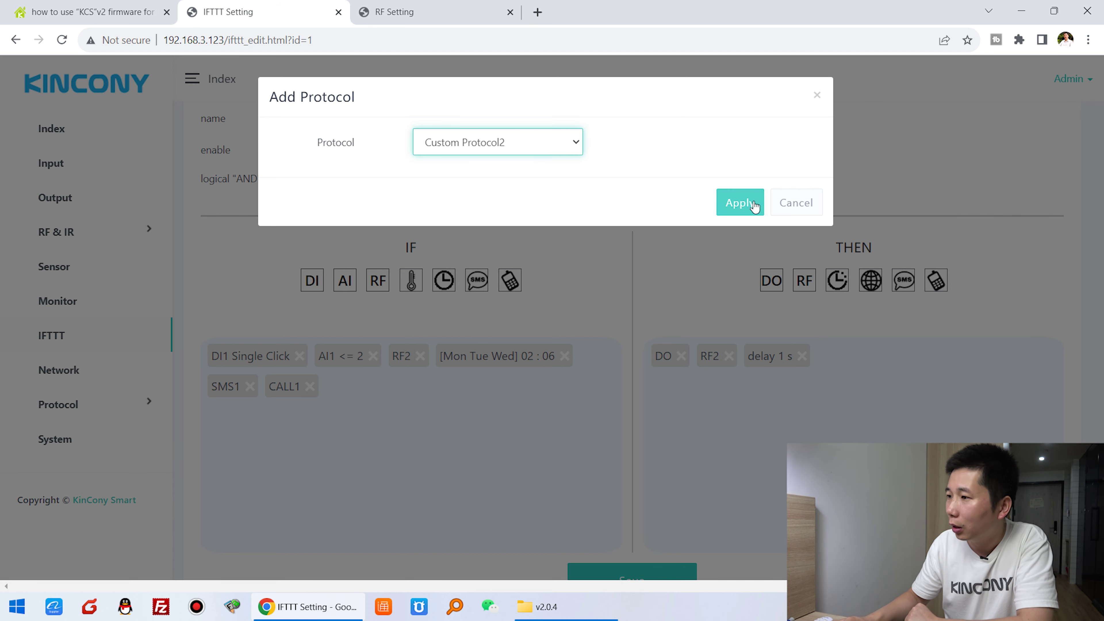
{"action": "left_click", "coordinate": [739, 202]}
Add an SMS notification action to the THEN section that sends message SMS2 to Number1
{"action": "left_click", "coordinate": [904, 282]}
{"action": "left_click", "coordinate": [494, 141]}
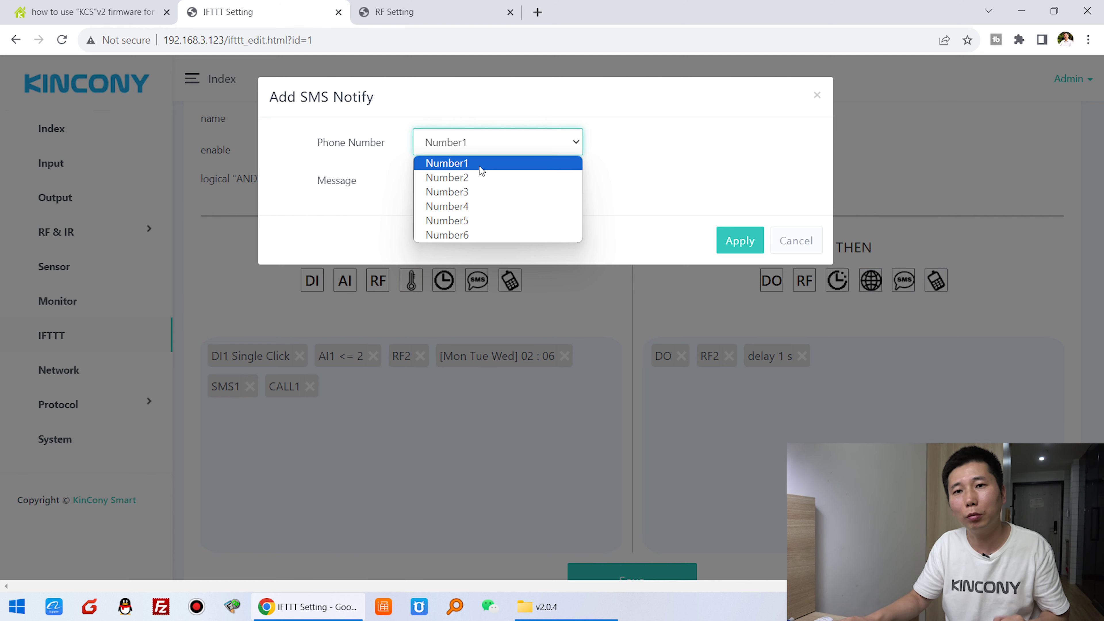
{"action": "left_click", "coordinate": [504, 170]}
{"action": "left_click", "coordinate": [501, 182]}
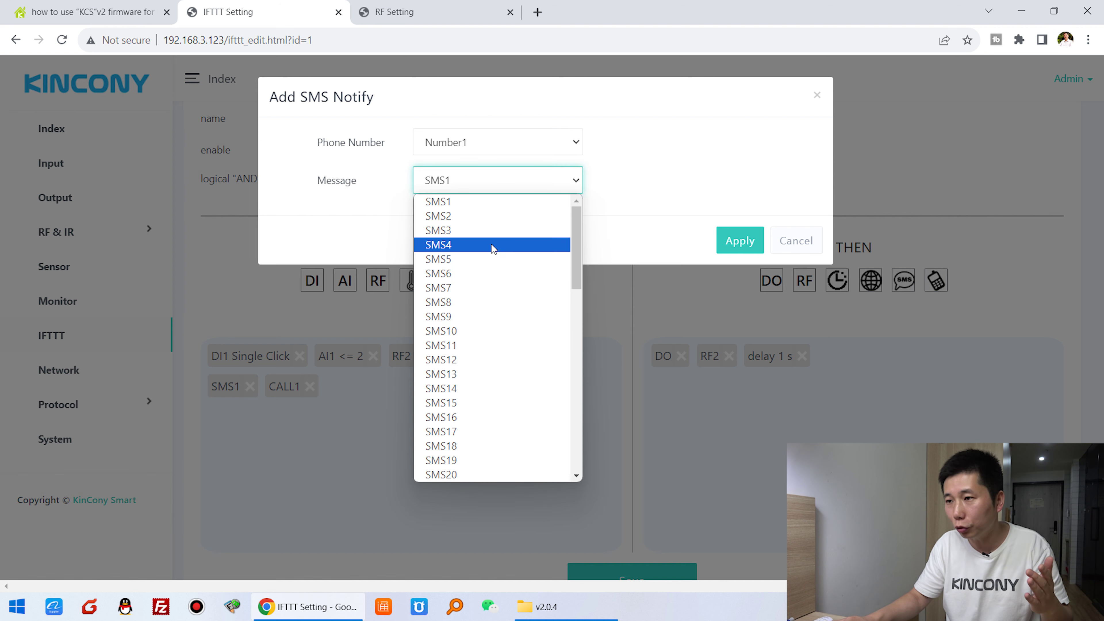
{"action": "left_click", "coordinate": [480, 215]}
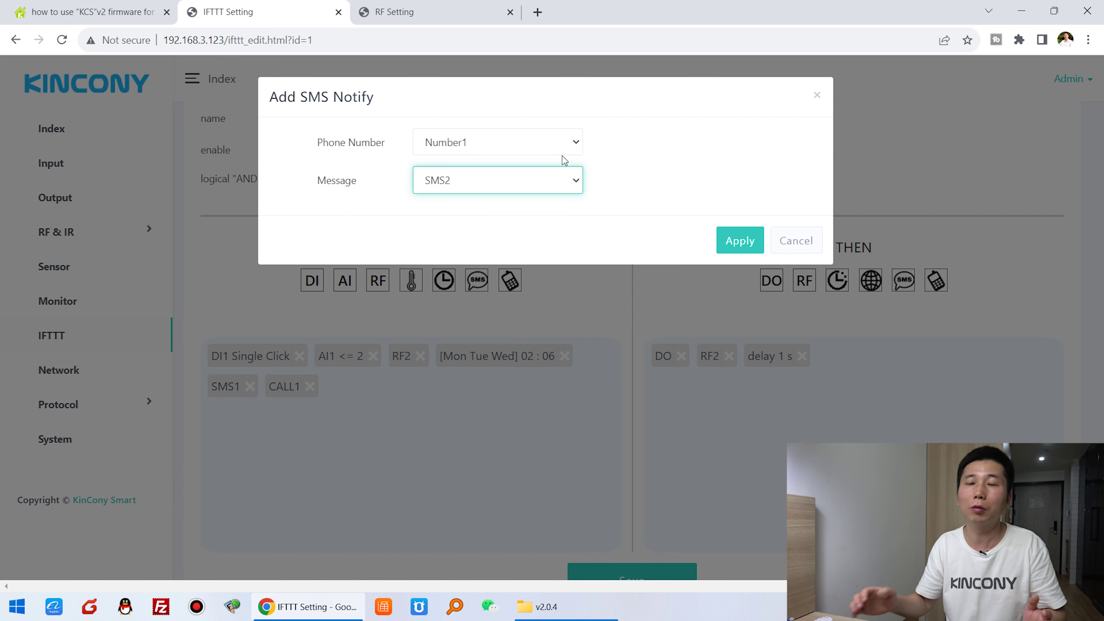
{"action": "left_click", "coordinate": [741, 241]}
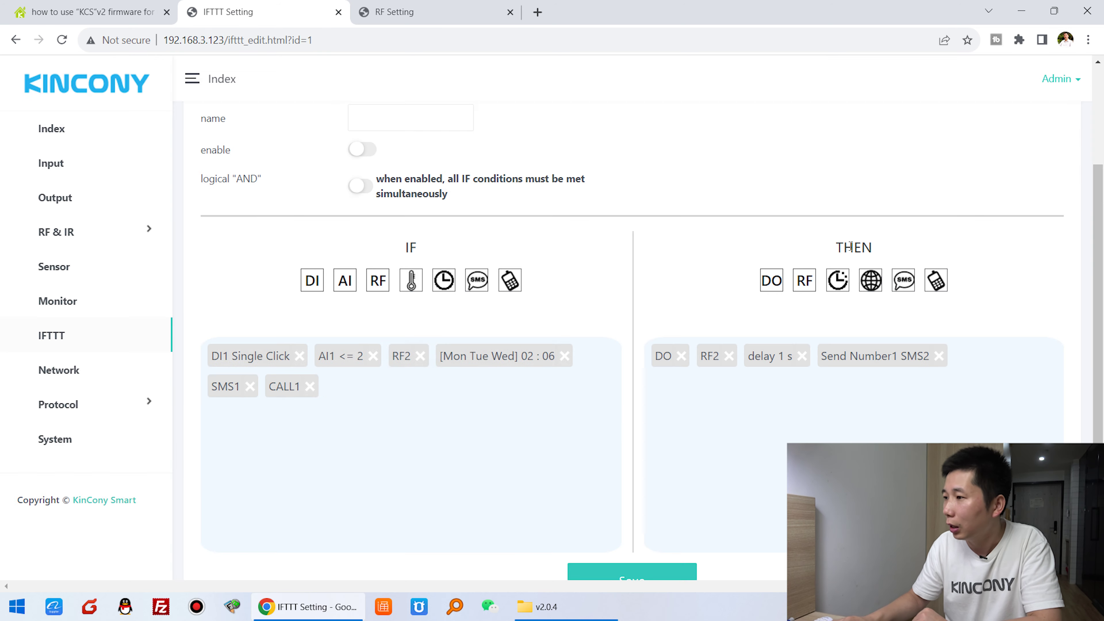
Add a call notification action to the THEN section that calls Number2
{"action": "left_click", "coordinate": [937, 285]}
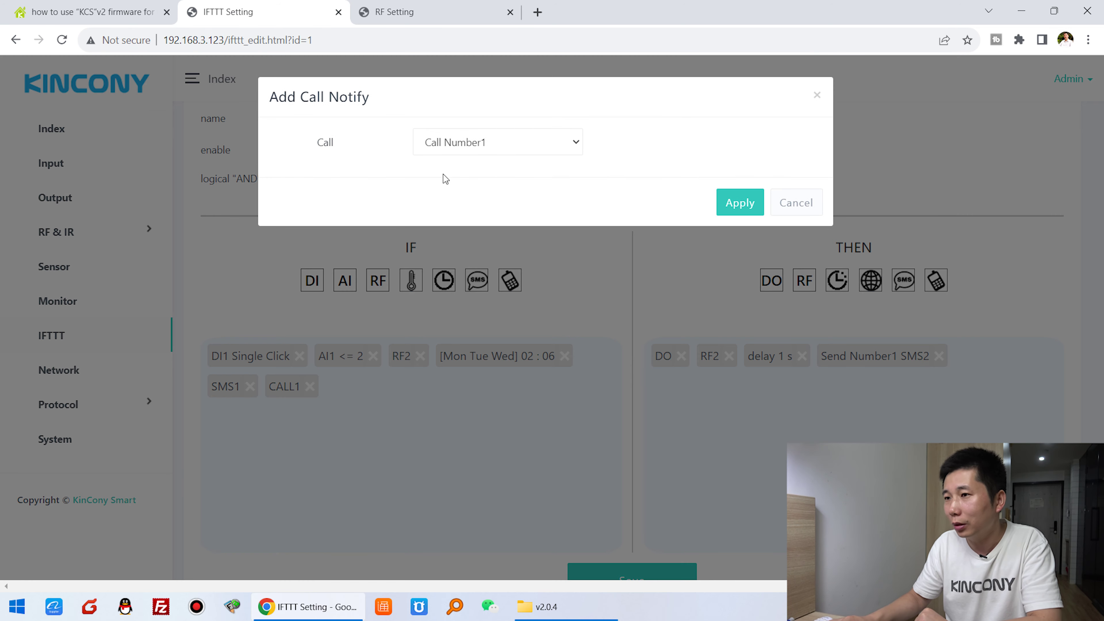
{"action": "left_click", "coordinate": [554, 143]}
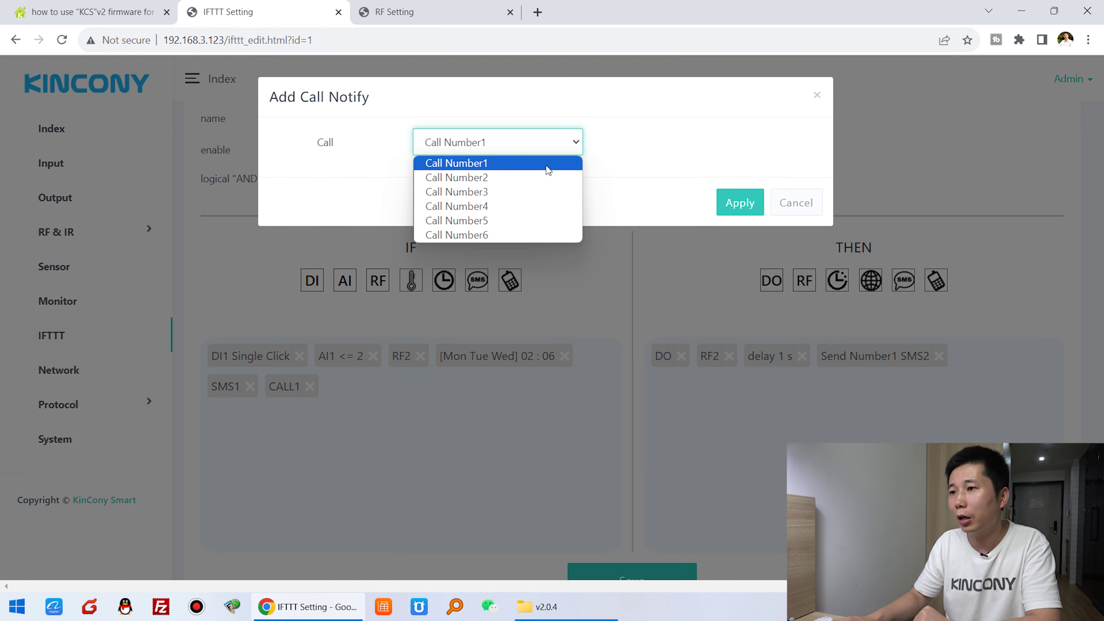
{"action": "left_click", "coordinate": [520, 182]}
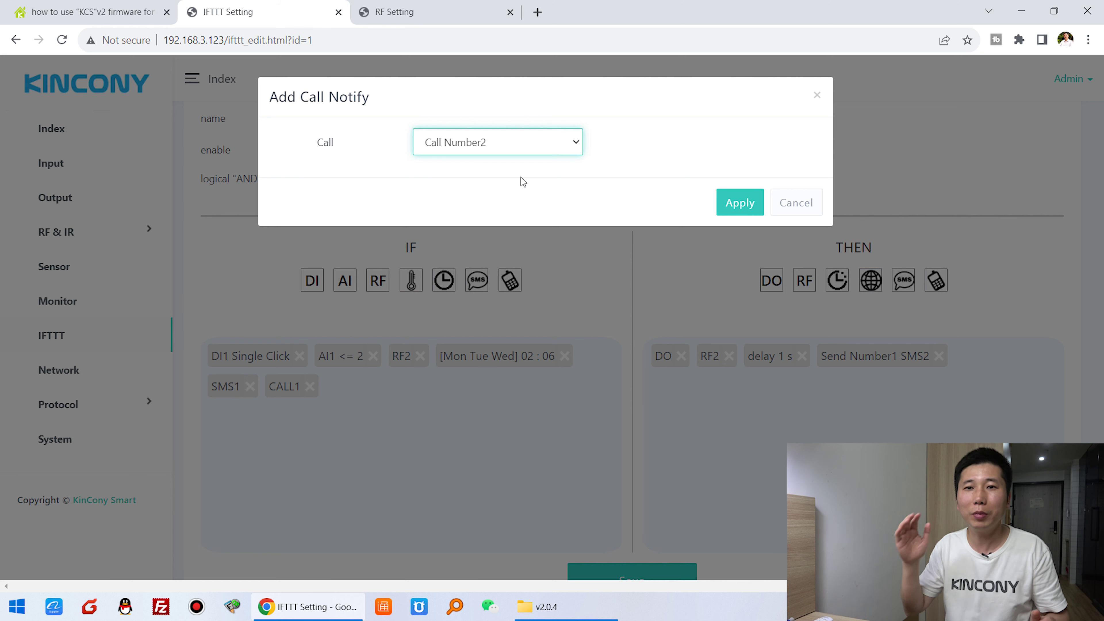
{"action": "left_click", "coordinate": [520, 143]}
{"action": "left_click", "coordinate": [520, 143]}
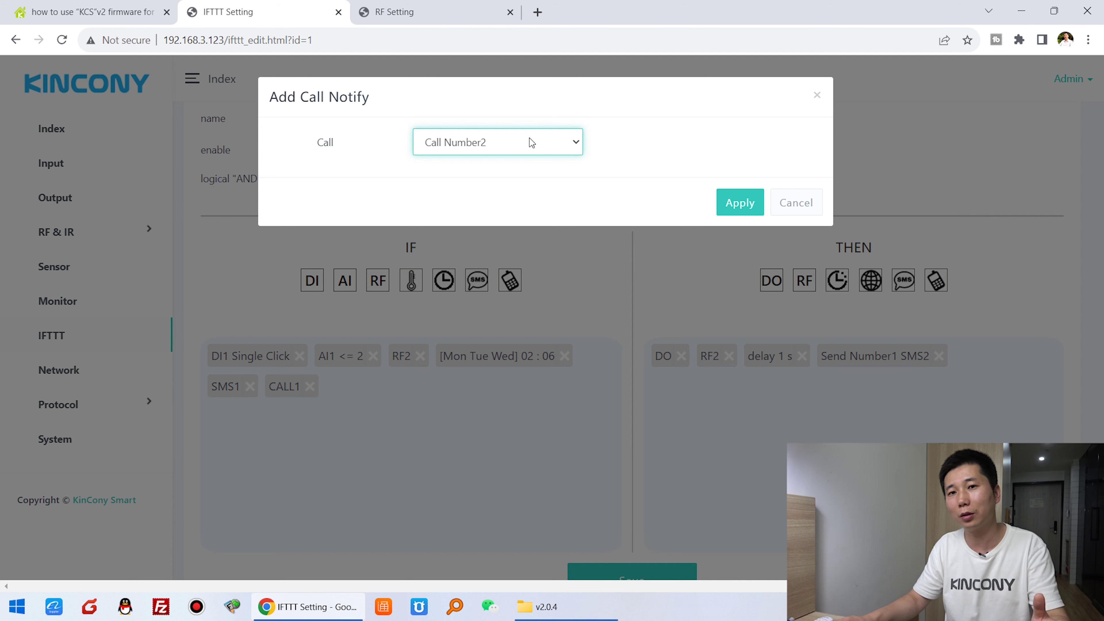
{"action": "left_click", "coordinate": [739, 198]}
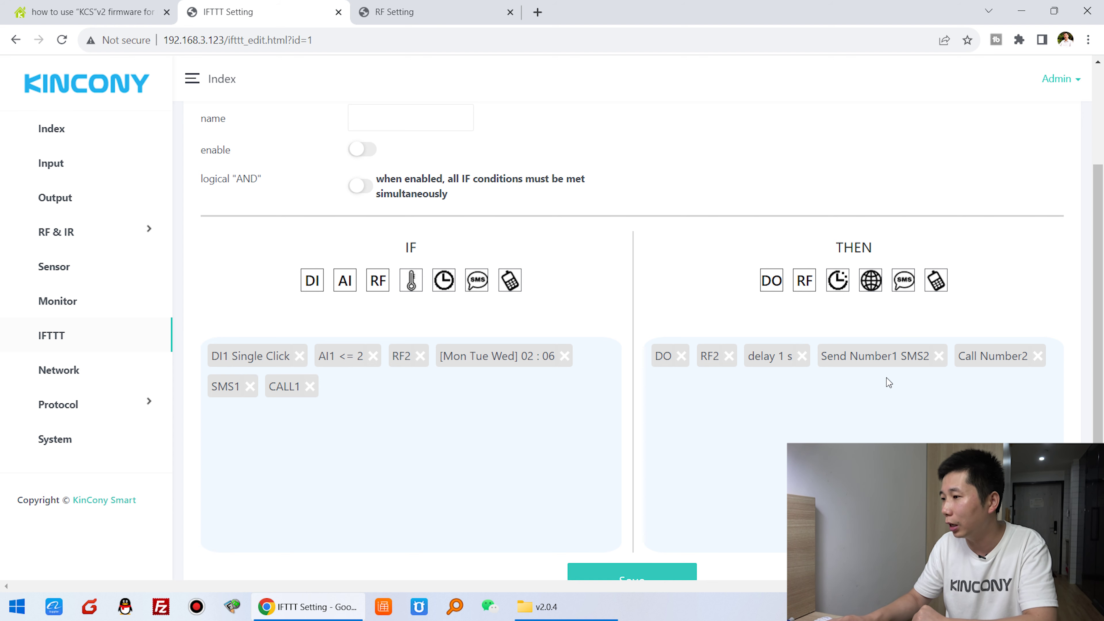
Save the IFTTT rule with its IF conditions and THEN actions
{"action": "scroll", "coordinate": [887, 378], "scroll_direction": "down", "scroll_amount": 2}
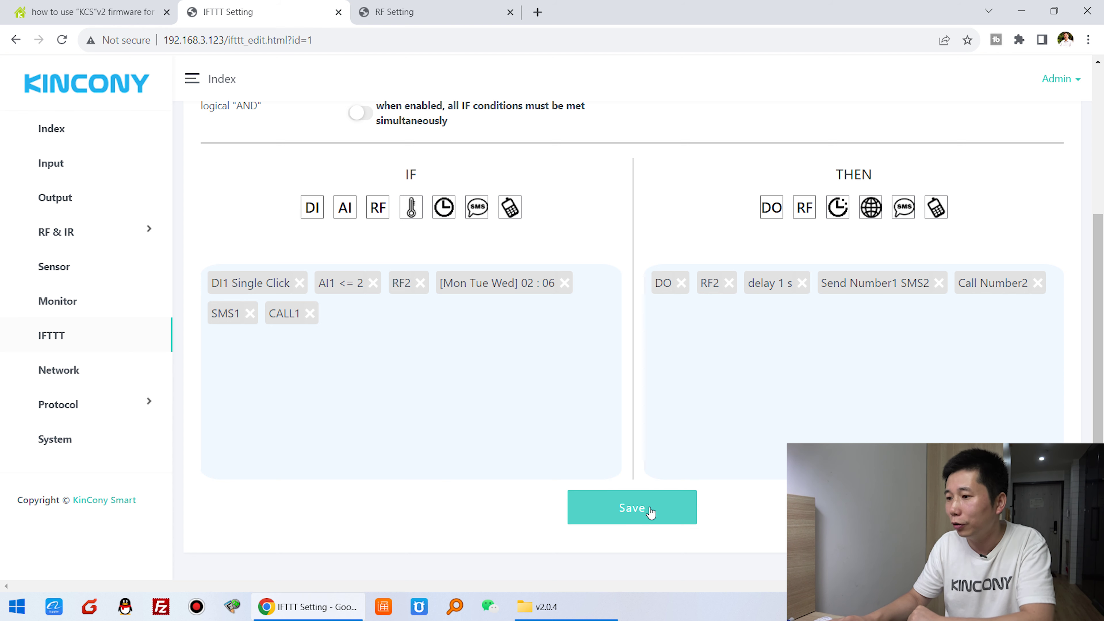
{"action": "left_click", "coordinate": [661, 513]}
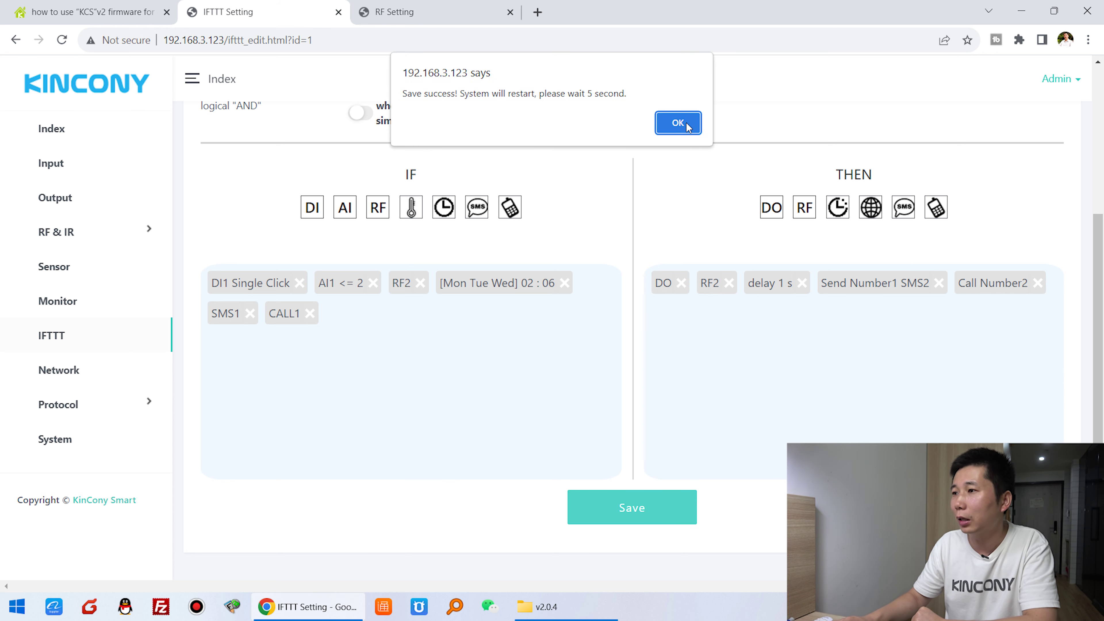
{"action": "left_click", "coordinate": [678, 124]}
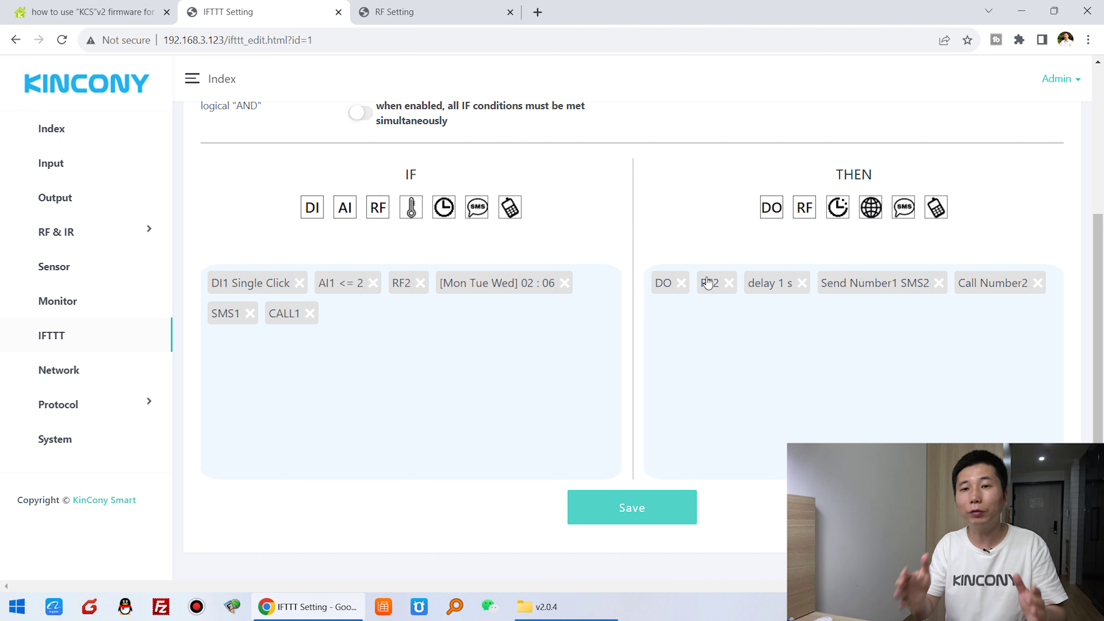
Switch the rule's enable option on and back off
{"action": "scroll", "coordinate": [727, 200], "scroll_direction": "up", "scroll_amount": 5}
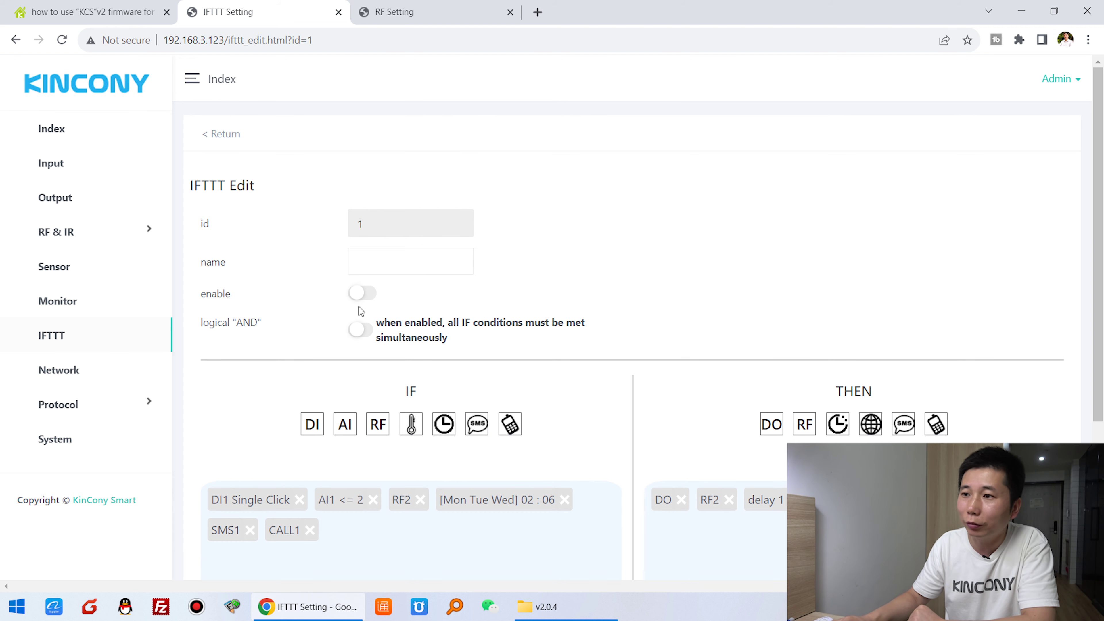
{"action": "left_click", "coordinate": [359, 294]}
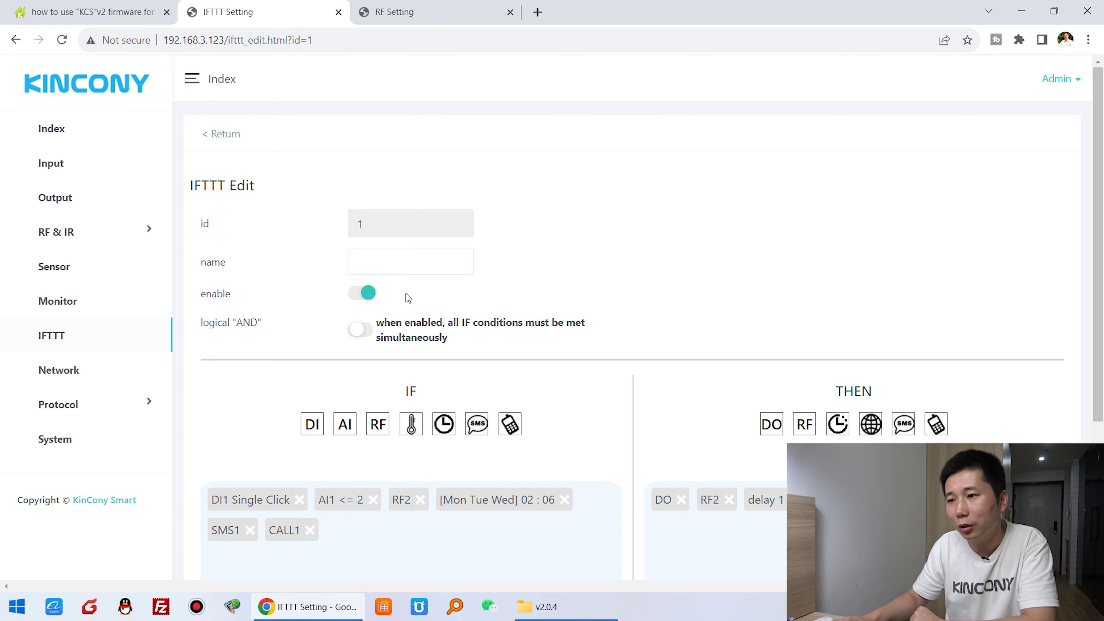
{"action": "left_click", "coordinate": [359, 295]}
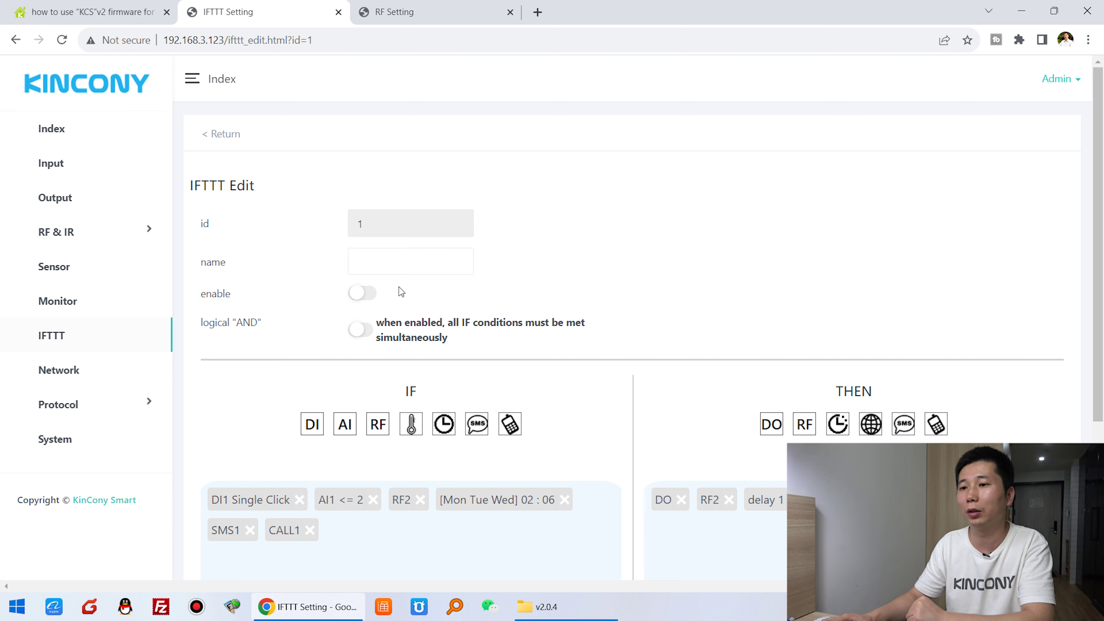